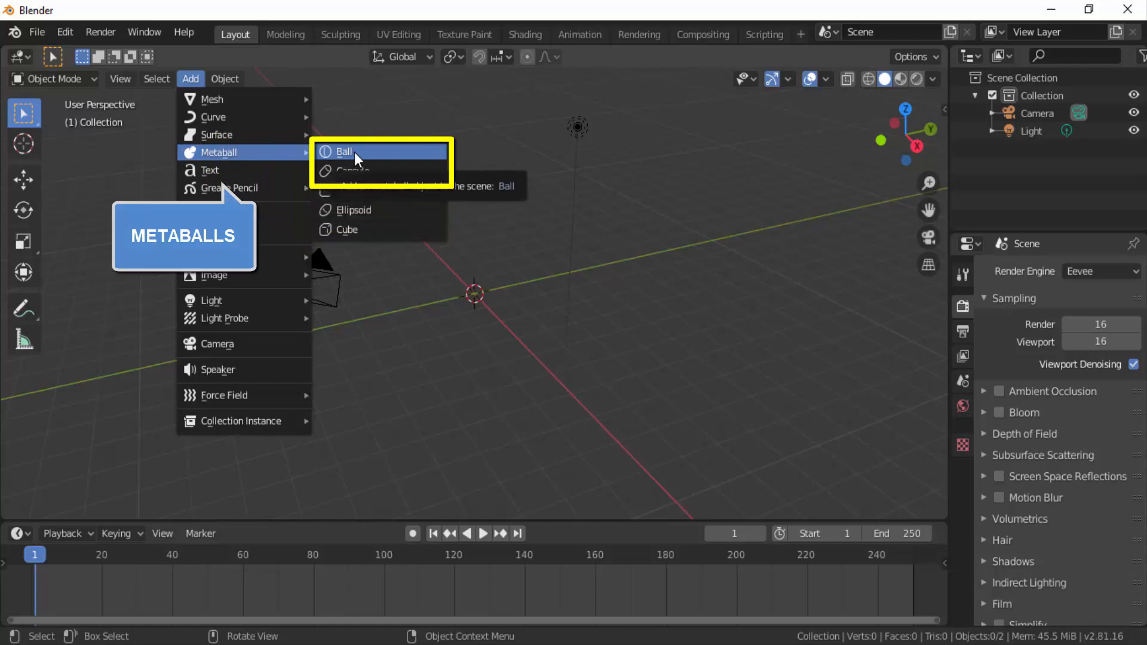
Add a Ball metaball to the scene
click(356, 154)
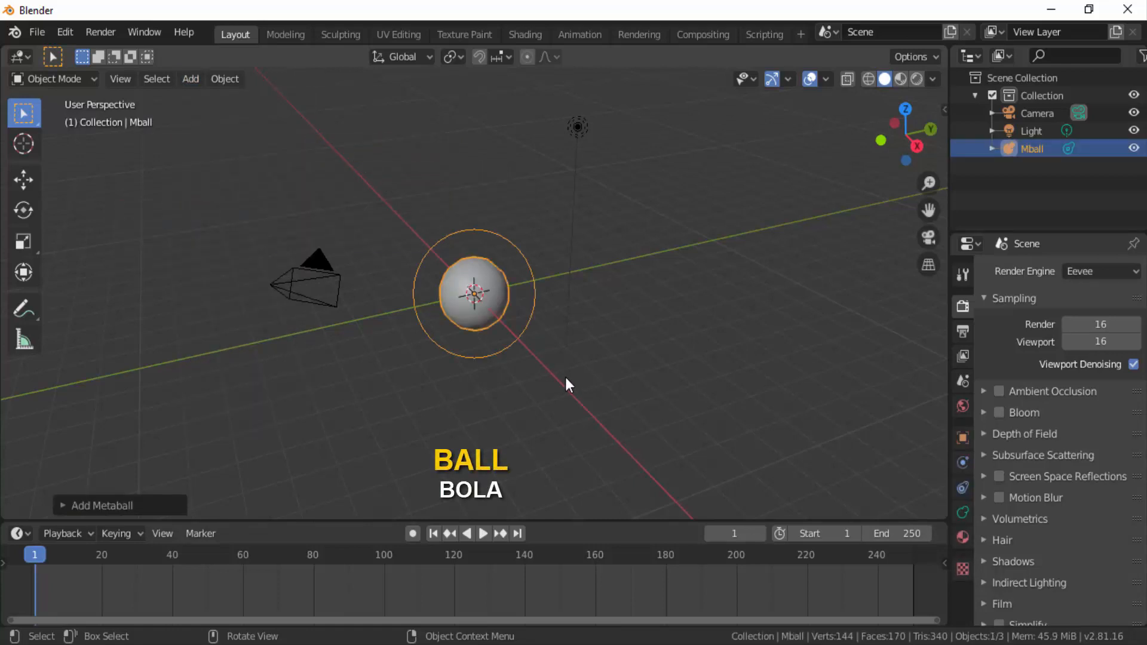
scroll(565, 378, up, 5)
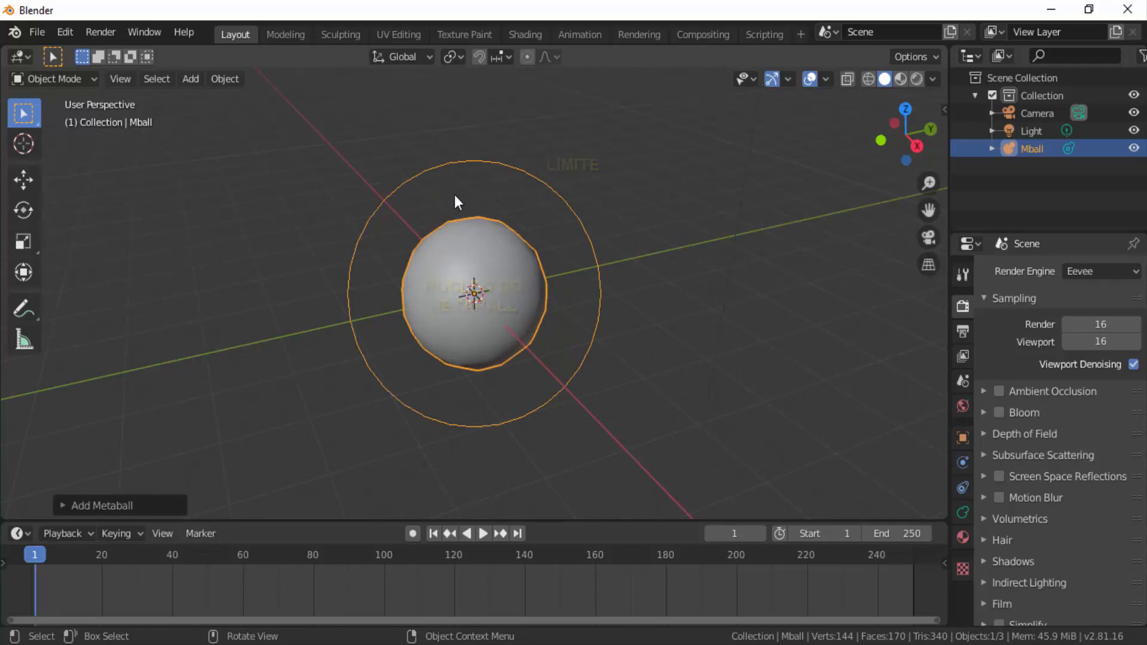
View the ball metaball in Edit Mode and return to Object Mode
click(64, 78)
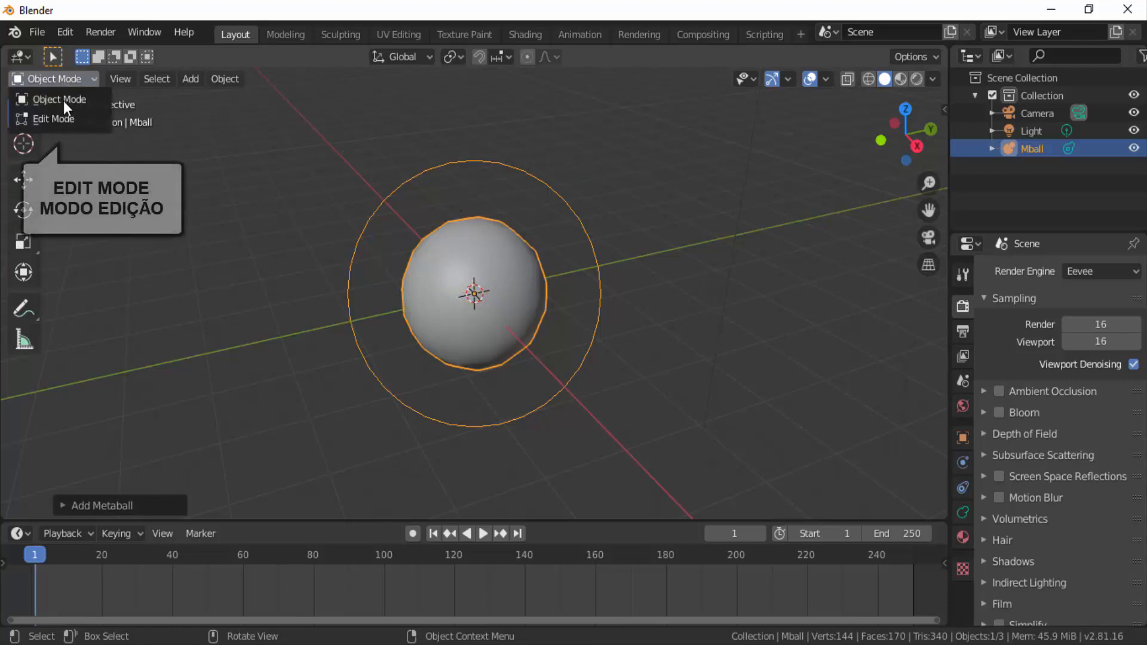
click(60, 116)
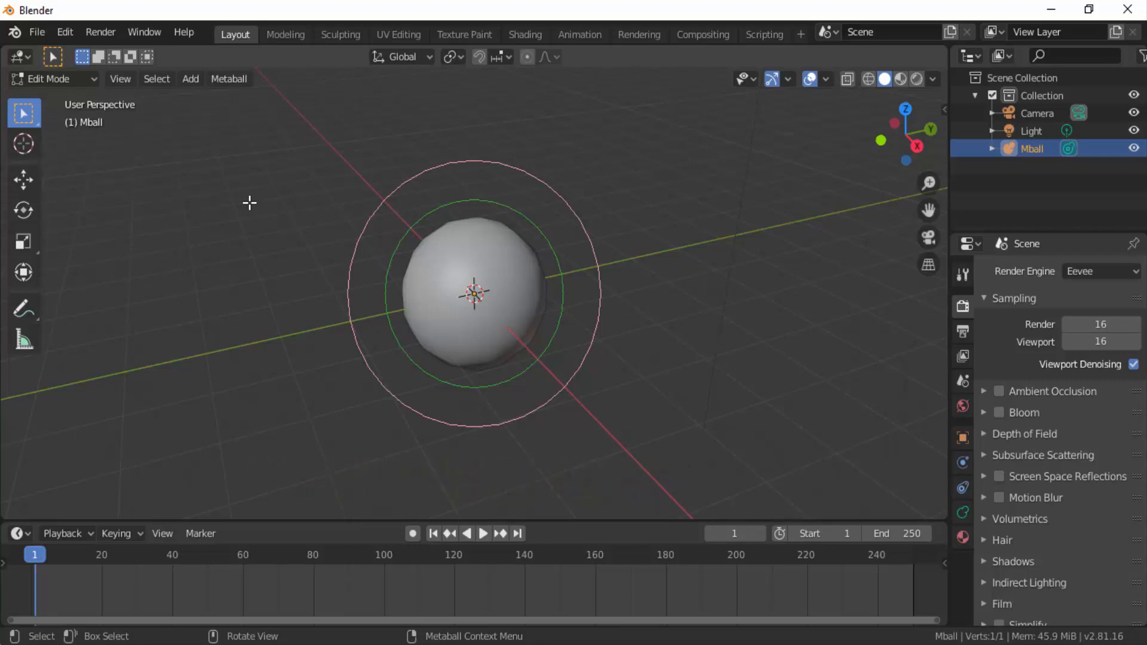
click(52, 78)
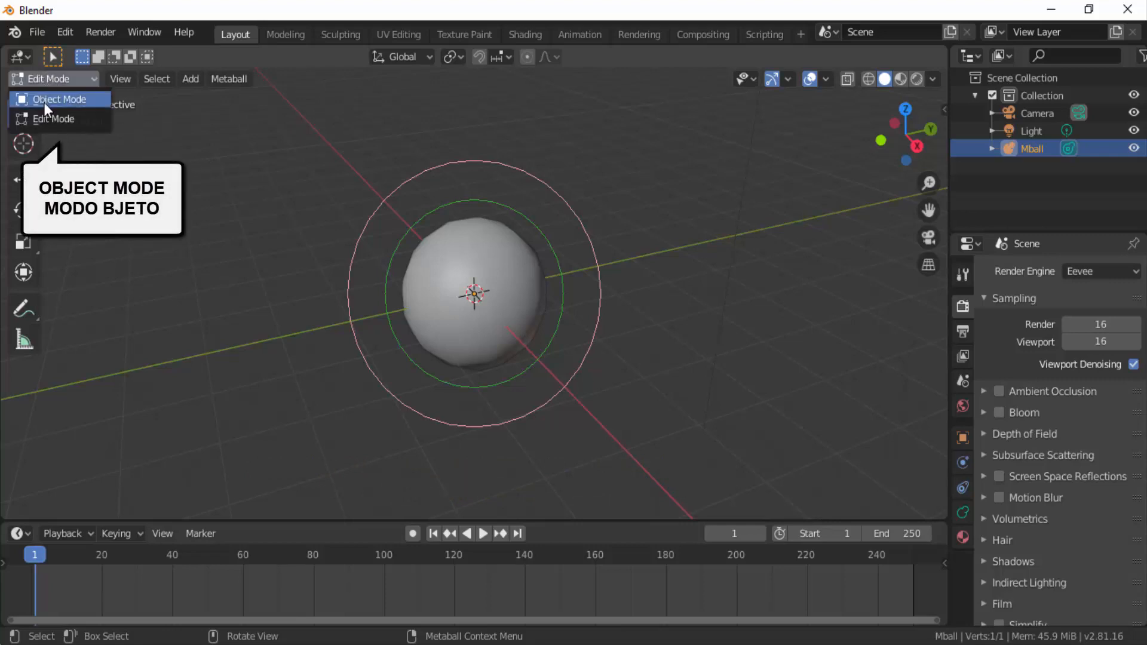
click(49, 95)
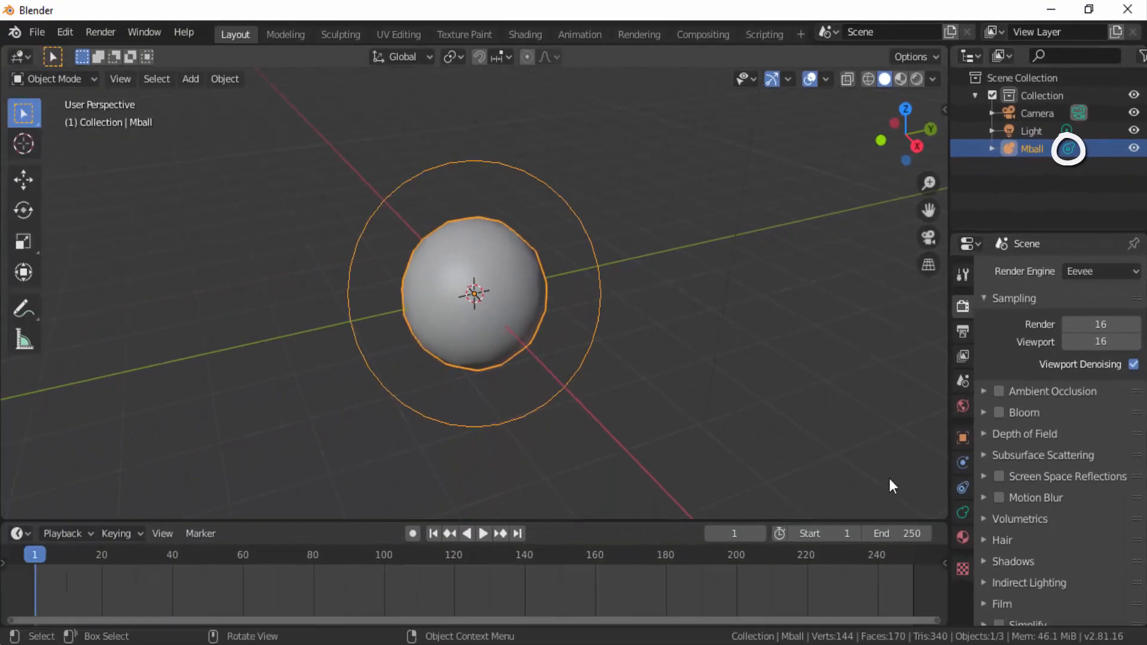
Show the metaball's data properties with more width and set its viewport resolution to 0.05 m
click(963, 513)
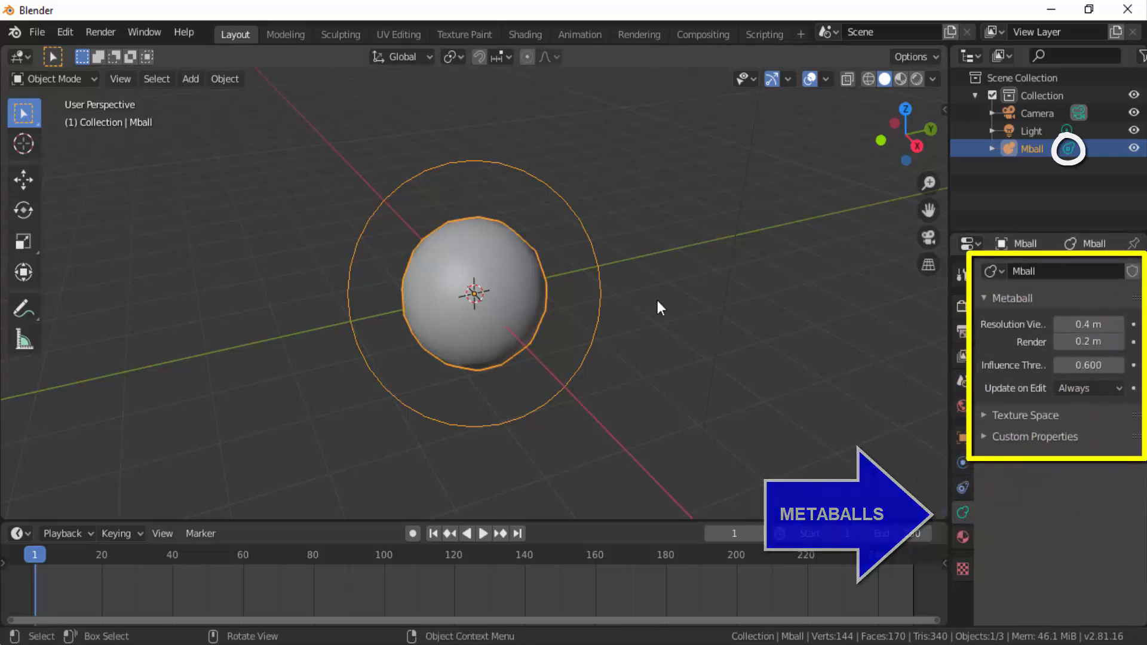
drag(948, 333, 892, 334)
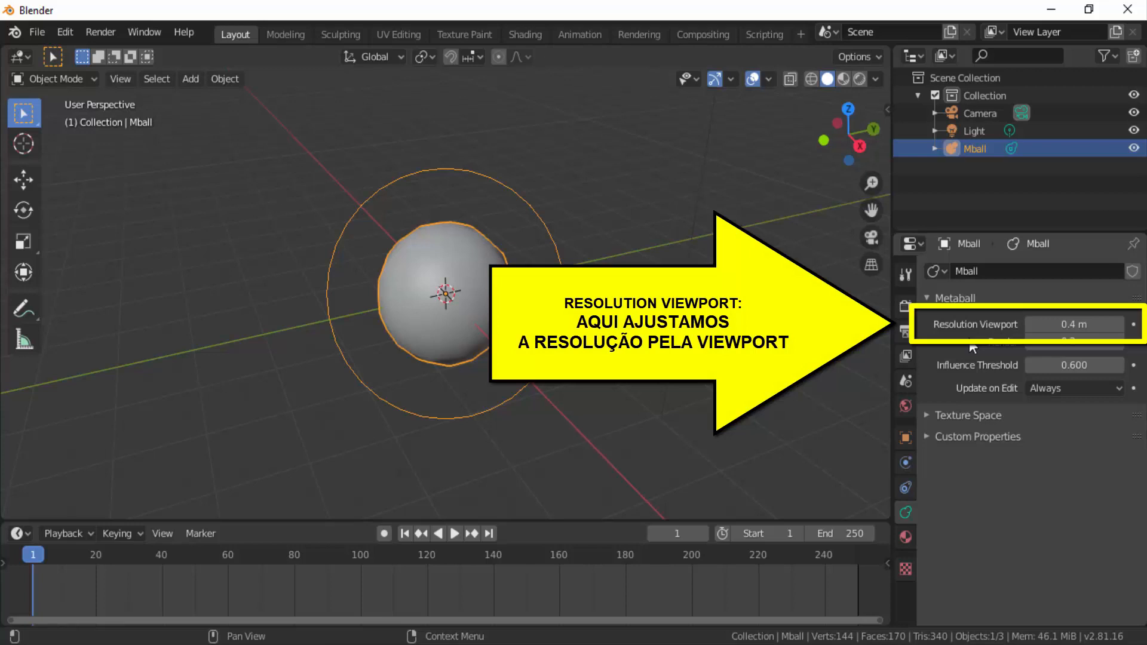
click(1075, 325)
text(0.05)
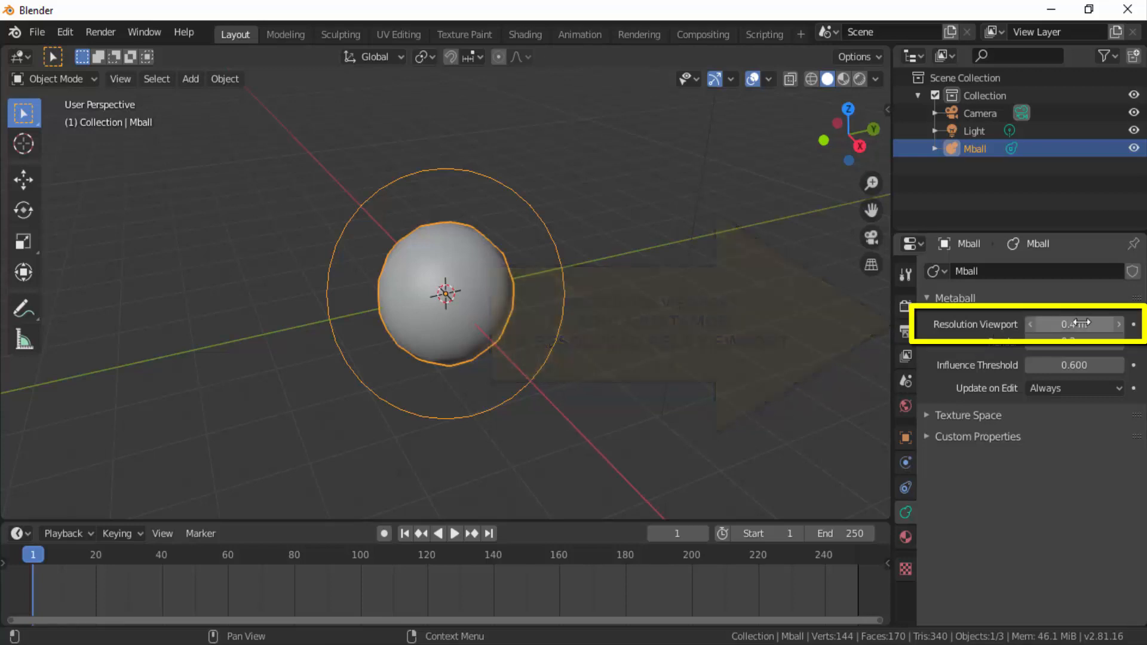
key(Return)
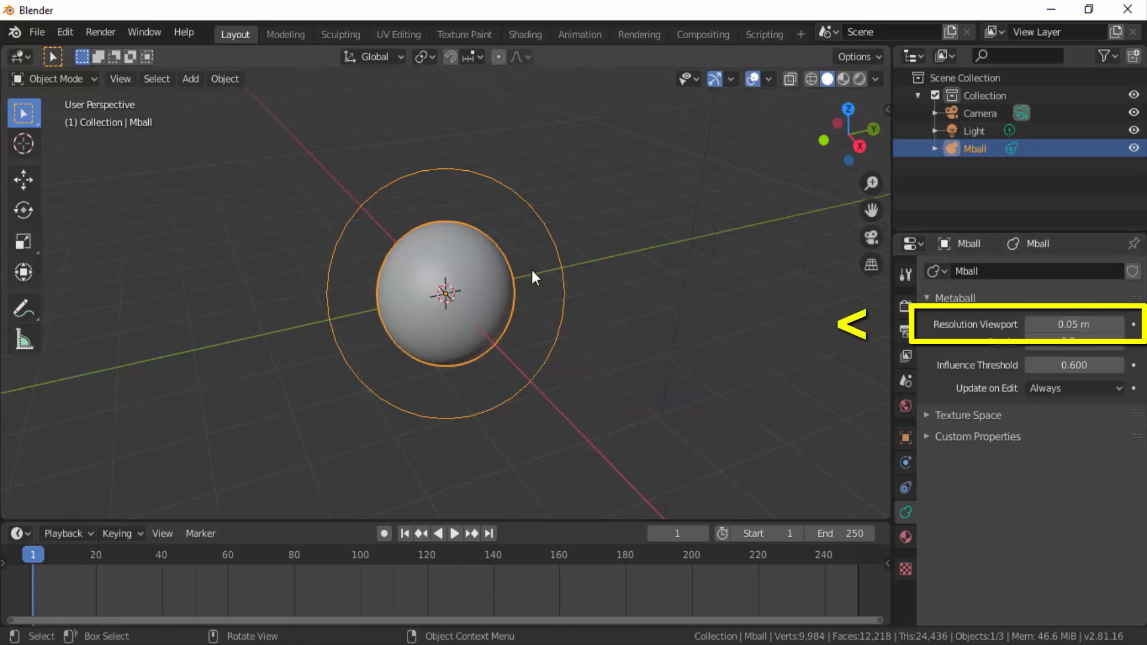
Try a coarser viewport resolution of 0.7 m on the metaball and restore 0.05 m
click(1074, 324)
text(0.08)
key(Return)
click(1074, 324)
text(0.75)
key(Return)
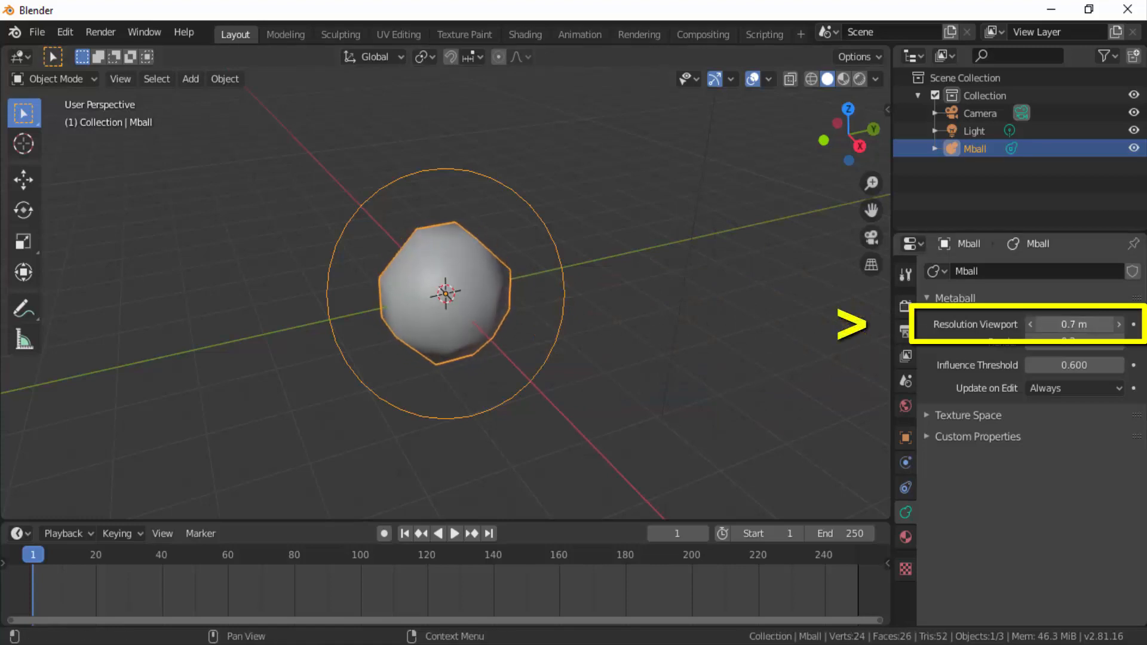
drag(1074, 324, 978, 348)
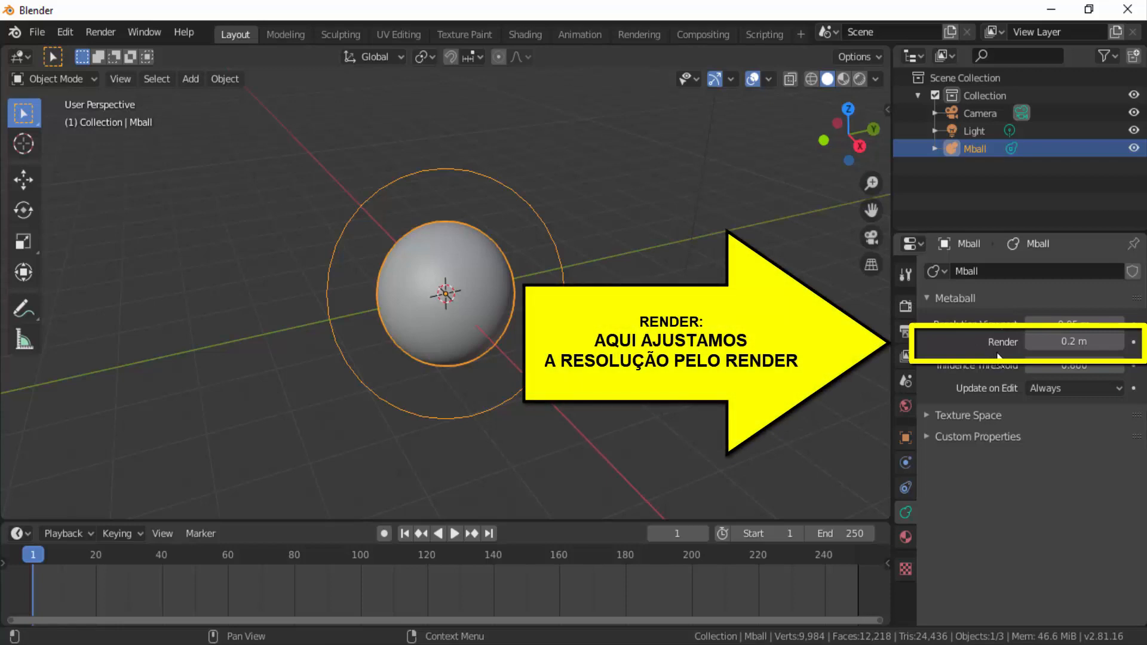
Set the metaball's render resolution to 0.025 m
click(1055, 342)
text(0.025)
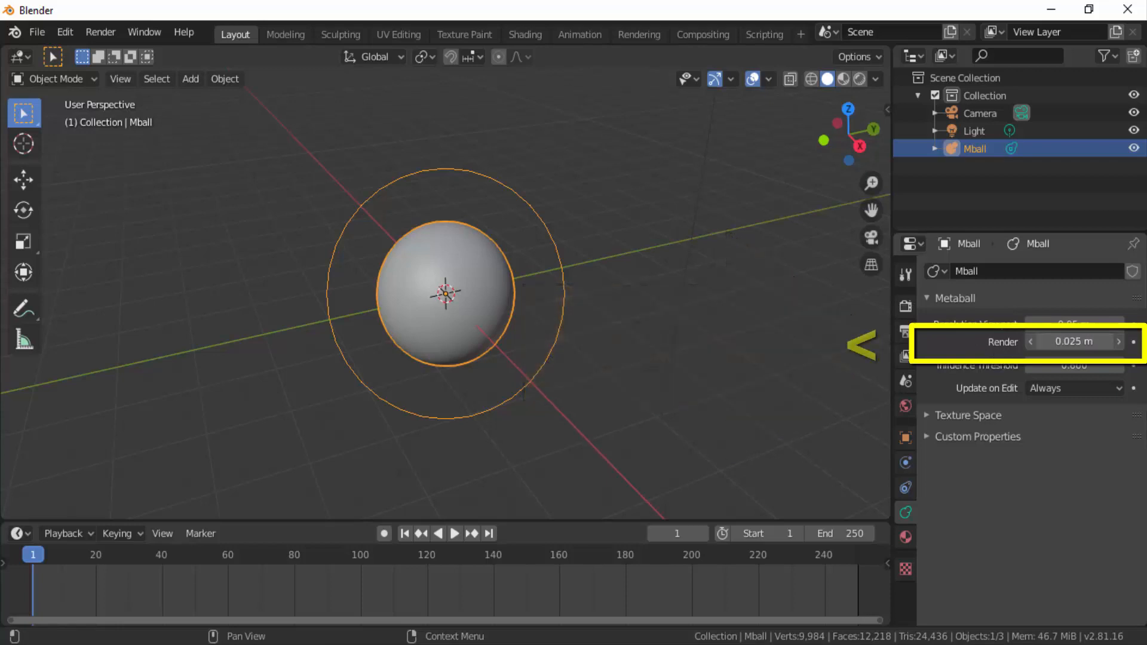
key(Return)
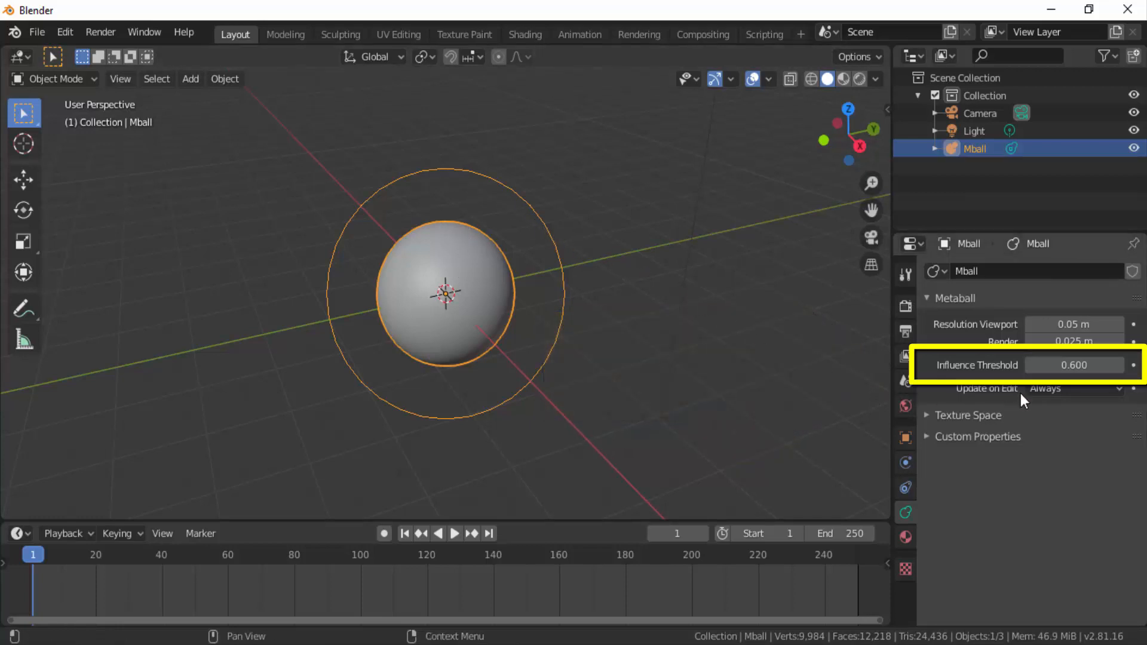
Try an Influence Threshold of 1.6, settle on 0.5, and switch the metaball to Edit Mode
drag(1060, 365, 1120, 365)
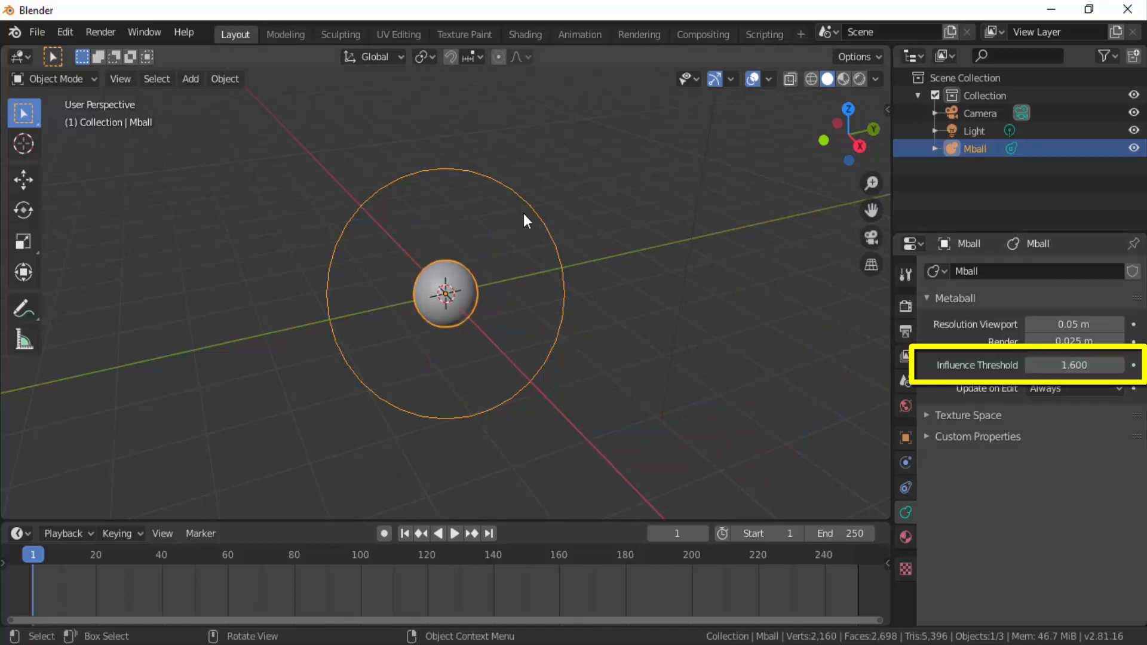
drag(1074, 365, 1011, 365)
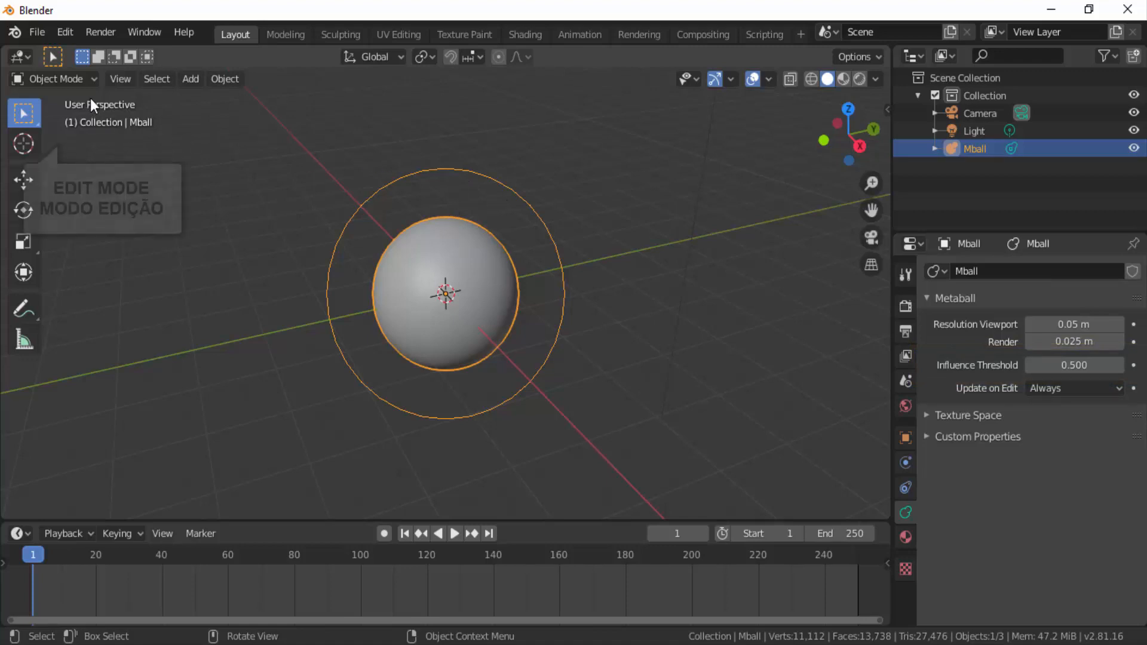
click(56, 79)
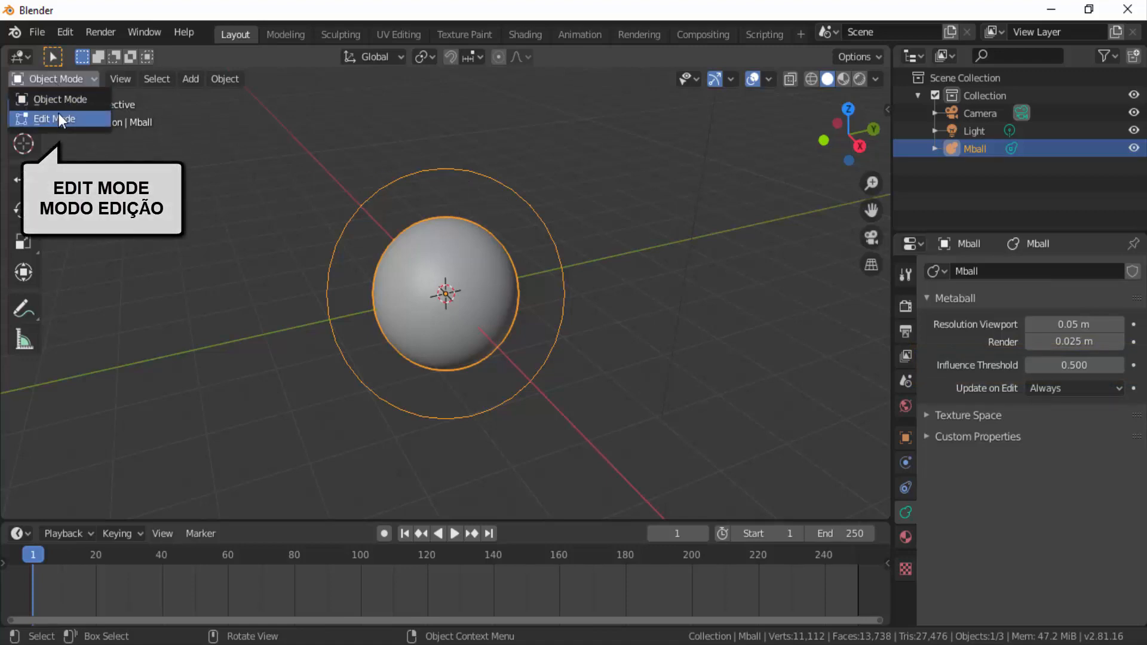
click(59, 114)
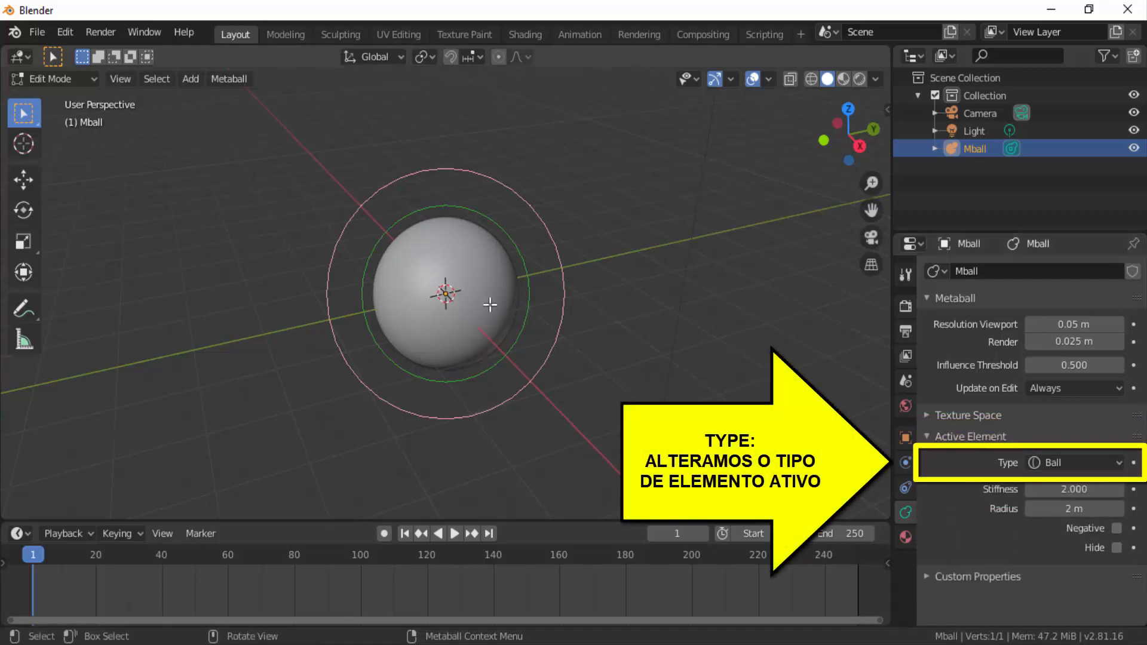
Try the Capsule, Plane, Ellipsoid and Cube types on the active element and return it to Ball
click(1069, 462)
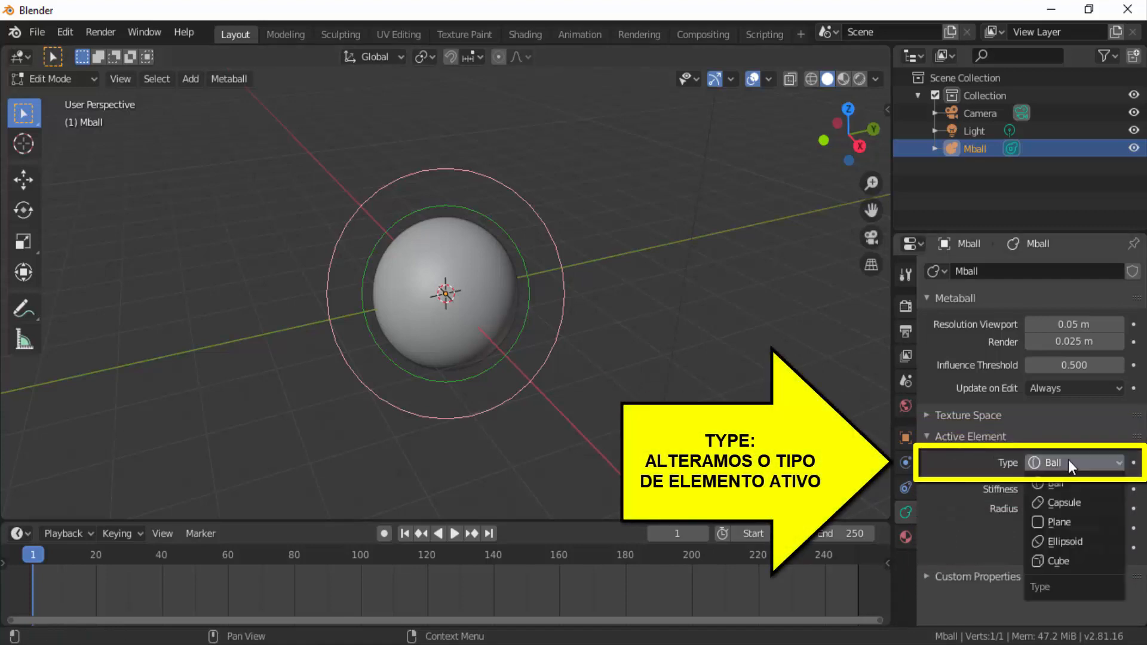
click(1066, 501)
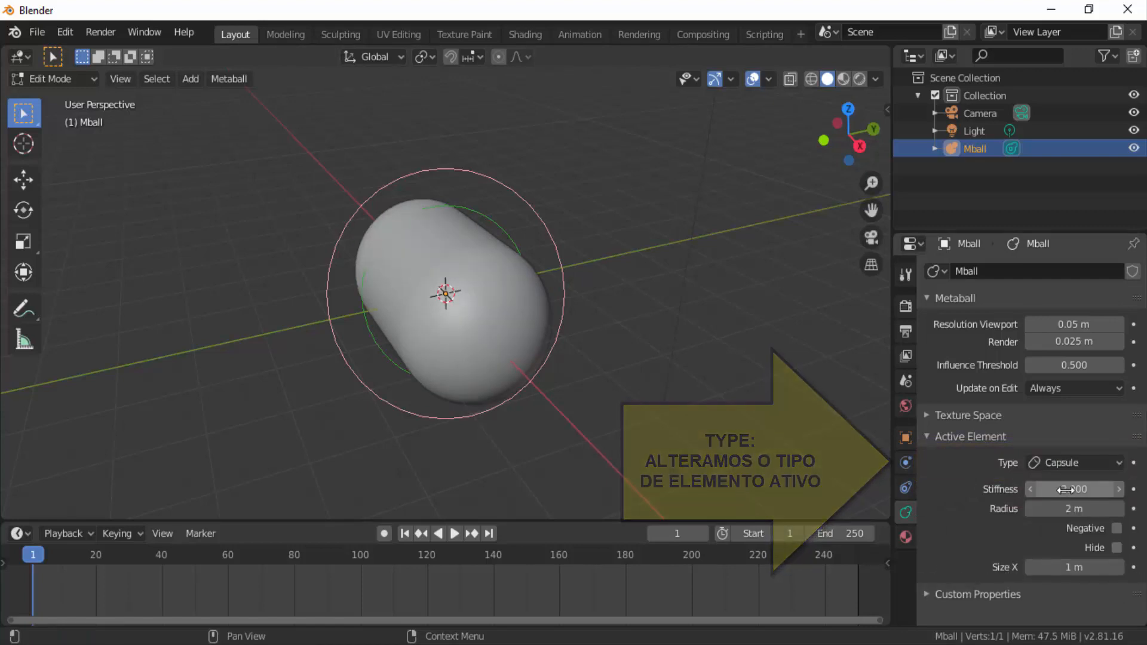
click(1067, 463)
click(1063, 519)
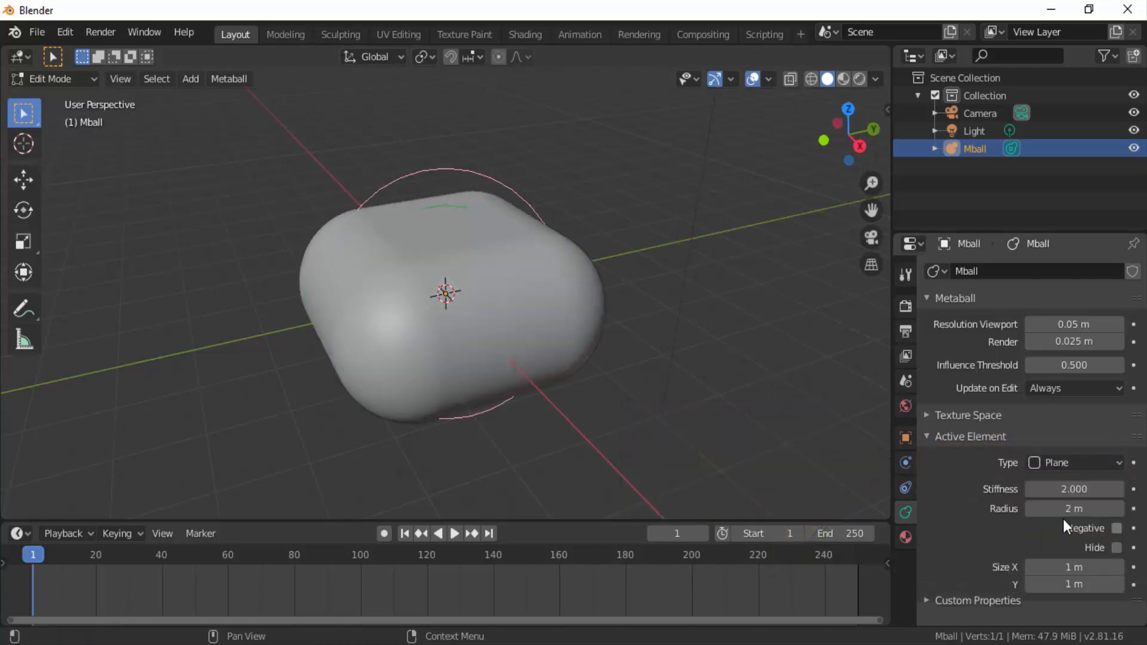
click(1060, 461)
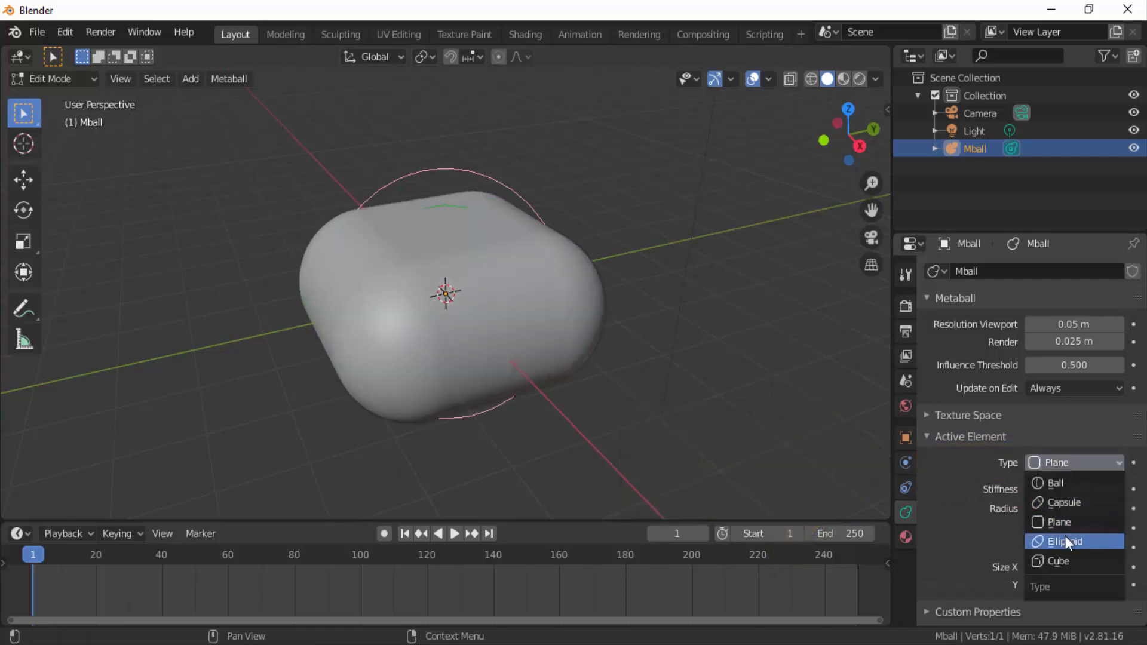
click(1065, 539)
click(1064, 468)
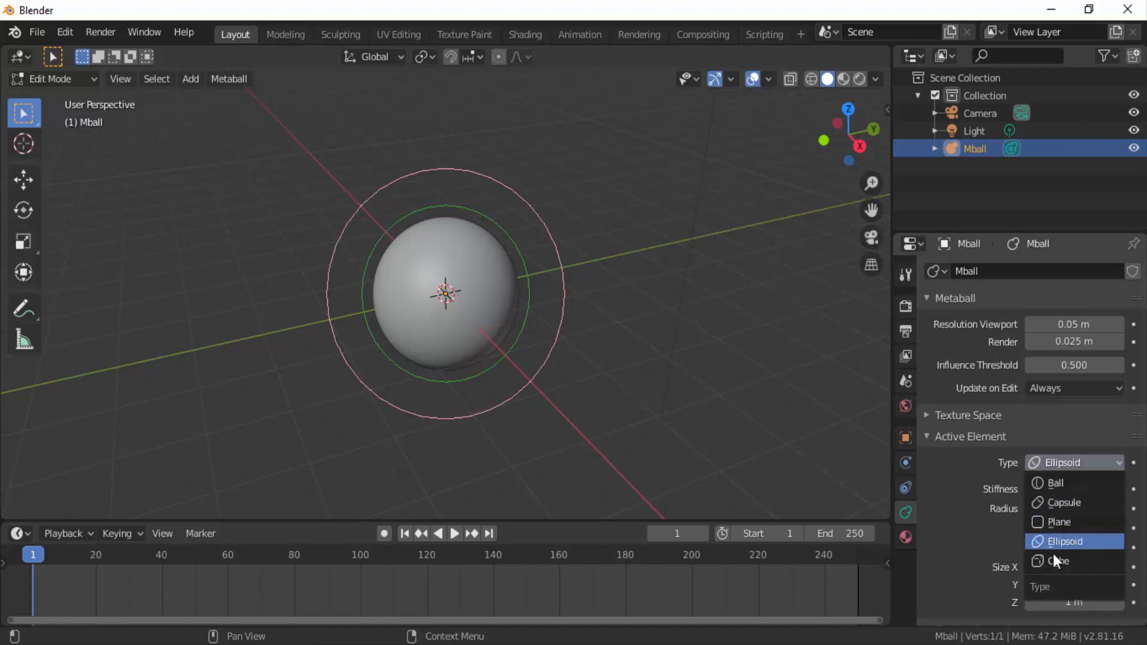
click(1052, 561)
click(1056, 462)
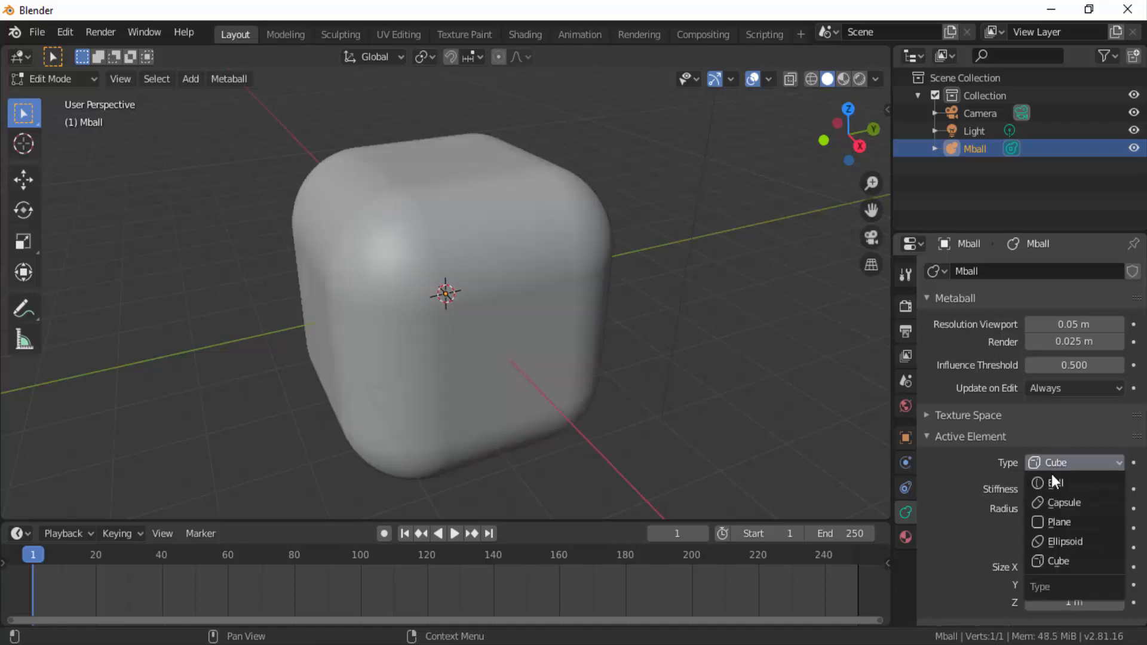
click(1049, 478)
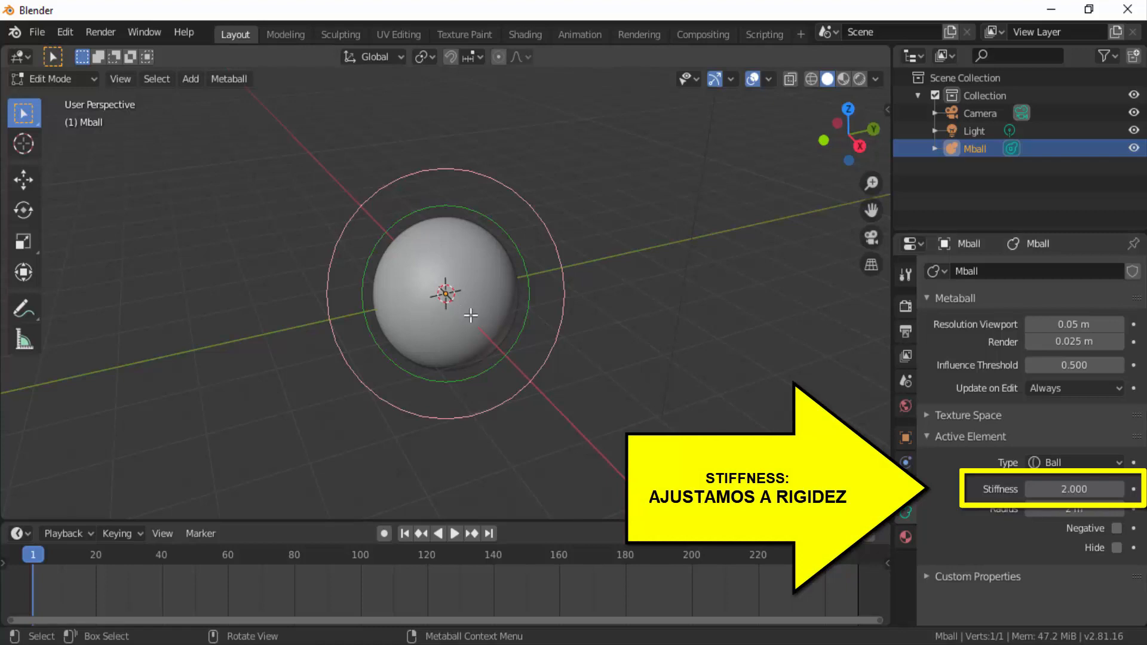
Set the active ball element's stiffness to 1.9
click(1074, 489)
text(1.9)
key(Return)
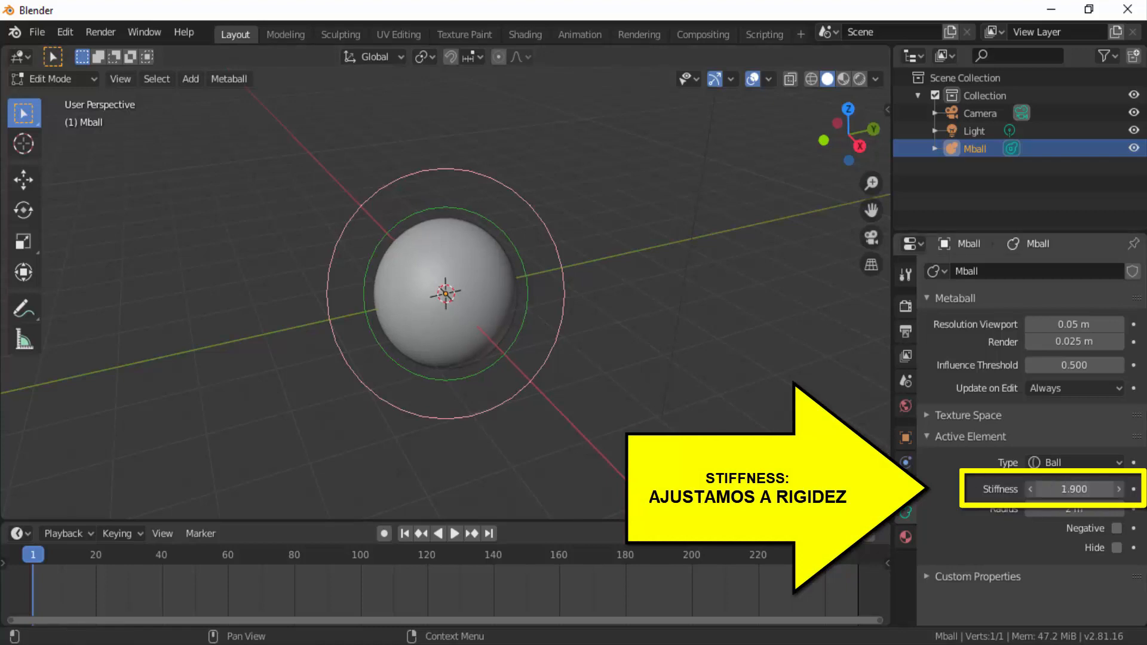
drag(1074, 490, 1076, 490)
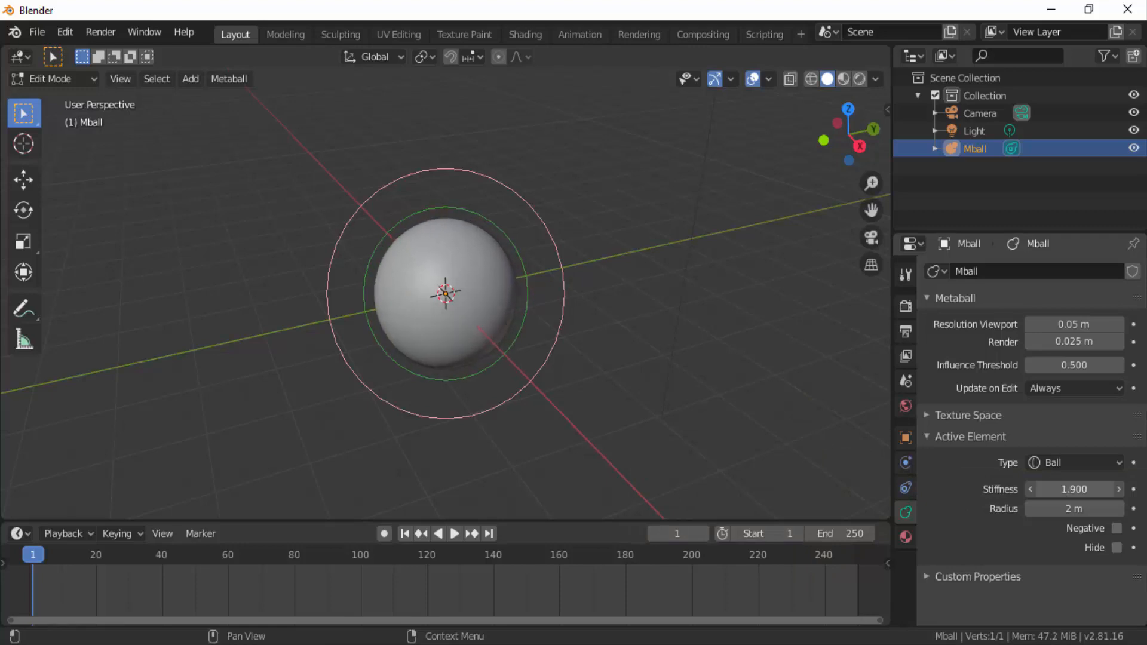
Try a radius of 3.3 m on the active ball element and settle on 1.7 m
click(1041, 515)
text(3.3)
key(Return)
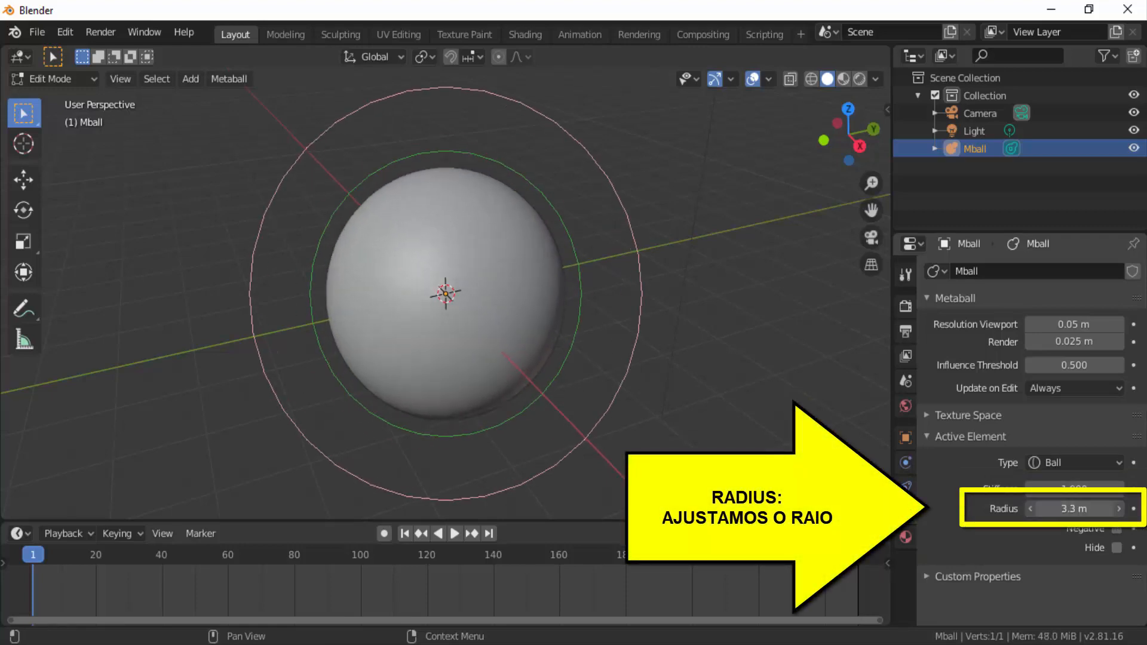
drag(1074, 508, 1041, 509)
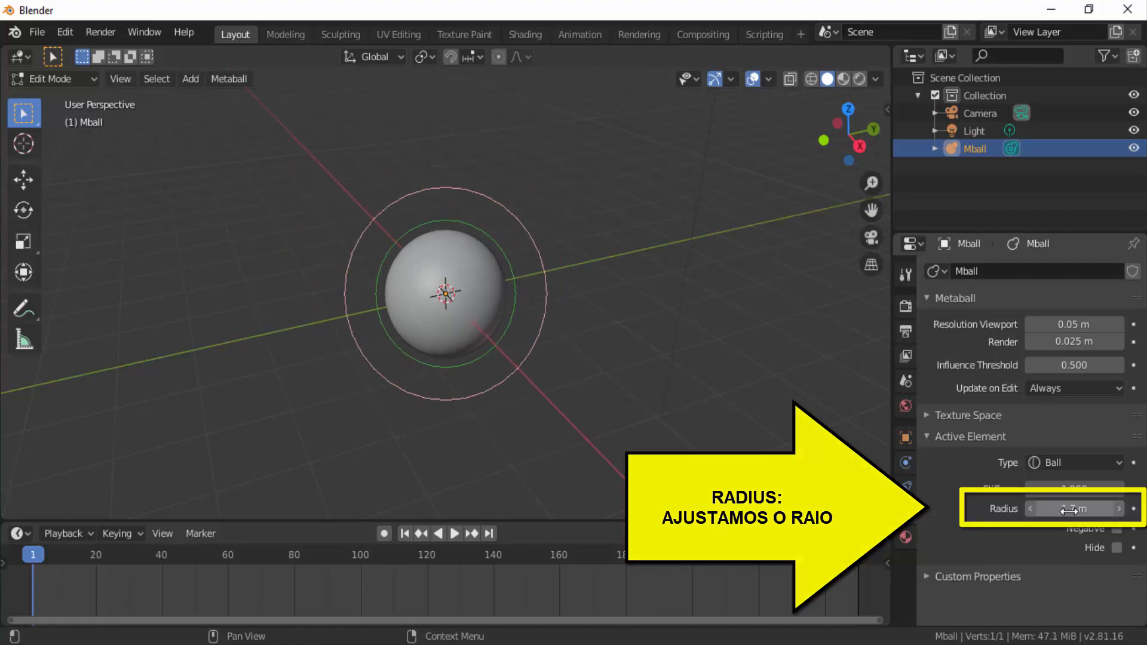
Try the Negative and Hide options on the active element, turning each off again
click(1117, 528)
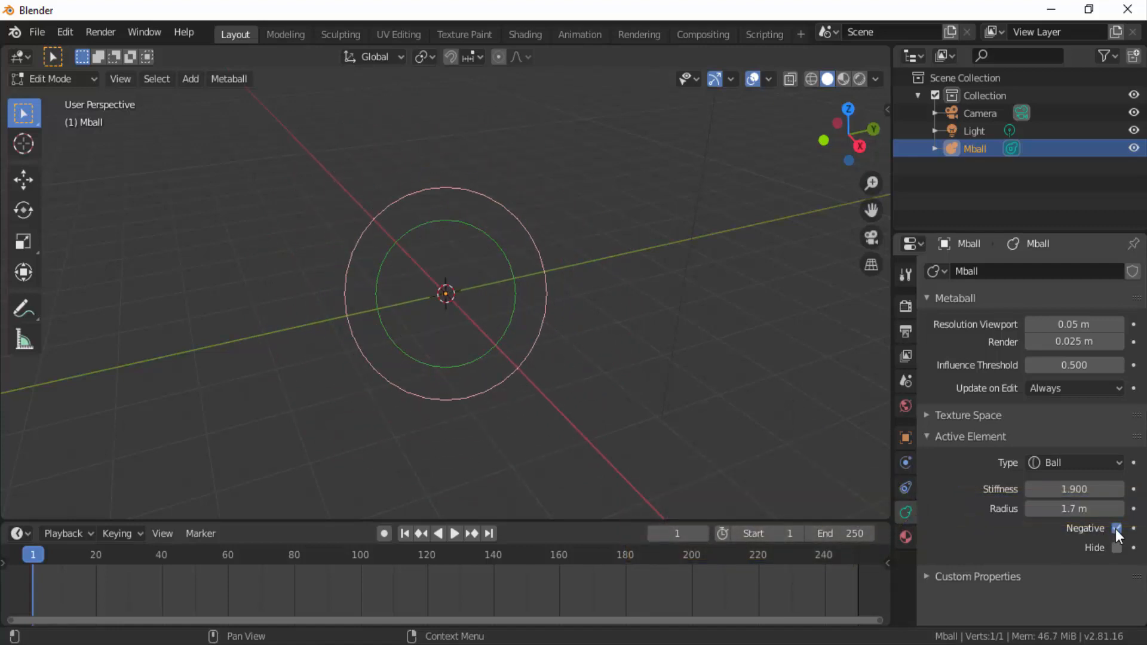
click(1115, 529)
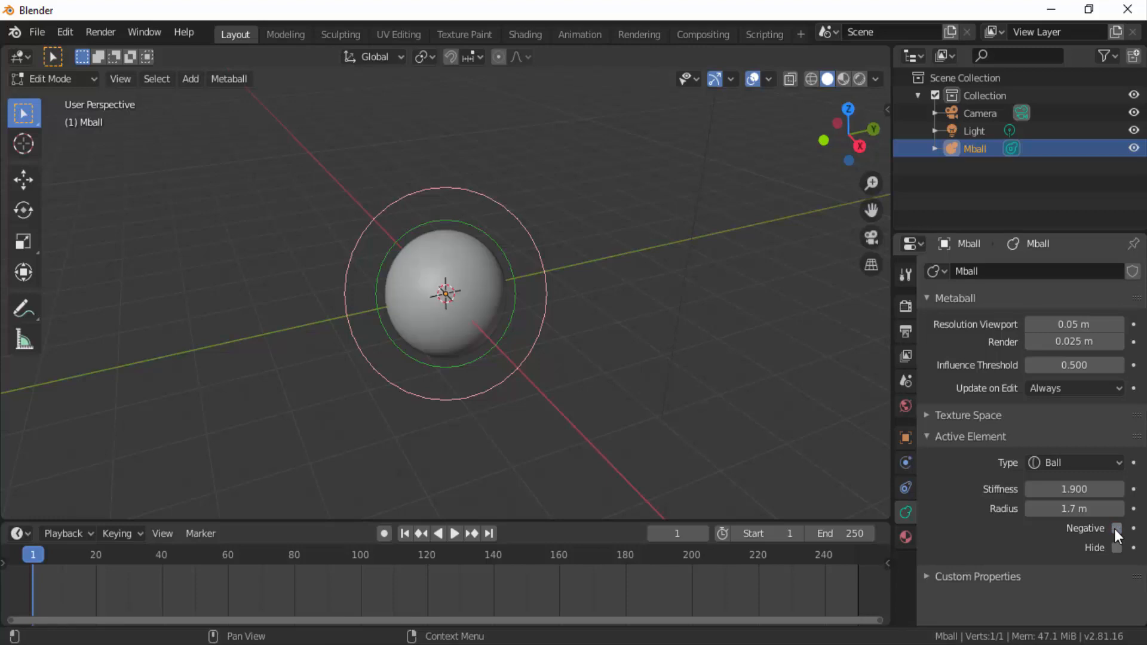
click(1118, 547)
click(1119, 548)
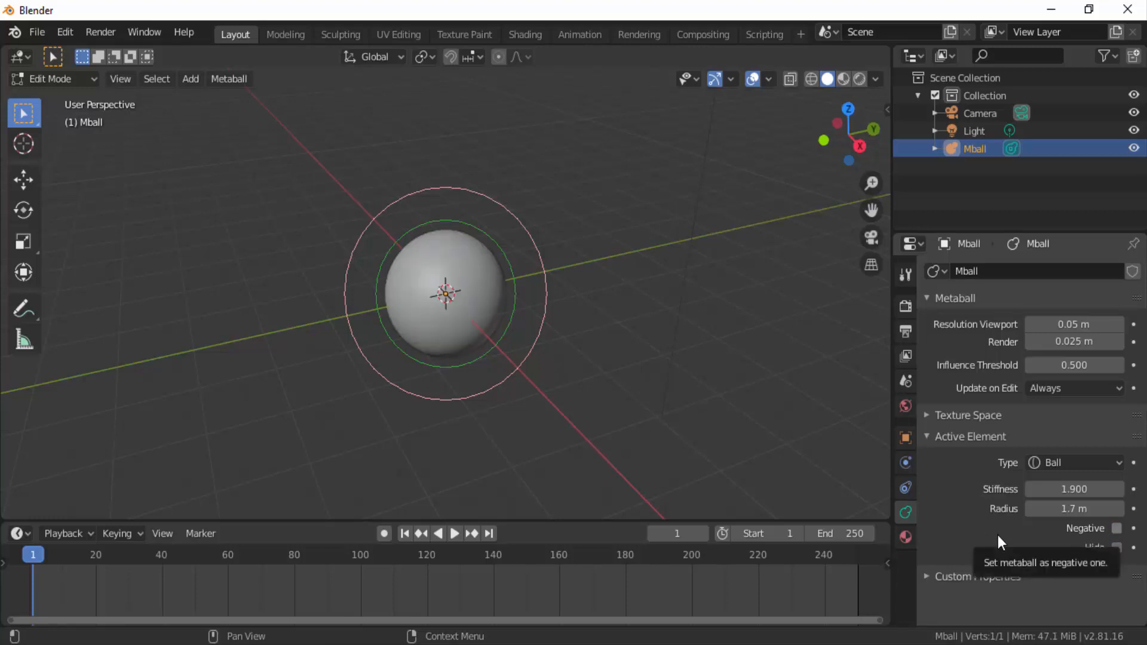
Switch the ball metaball to Object Mode and move it along the Y axis away from the origin
click(56, 78)
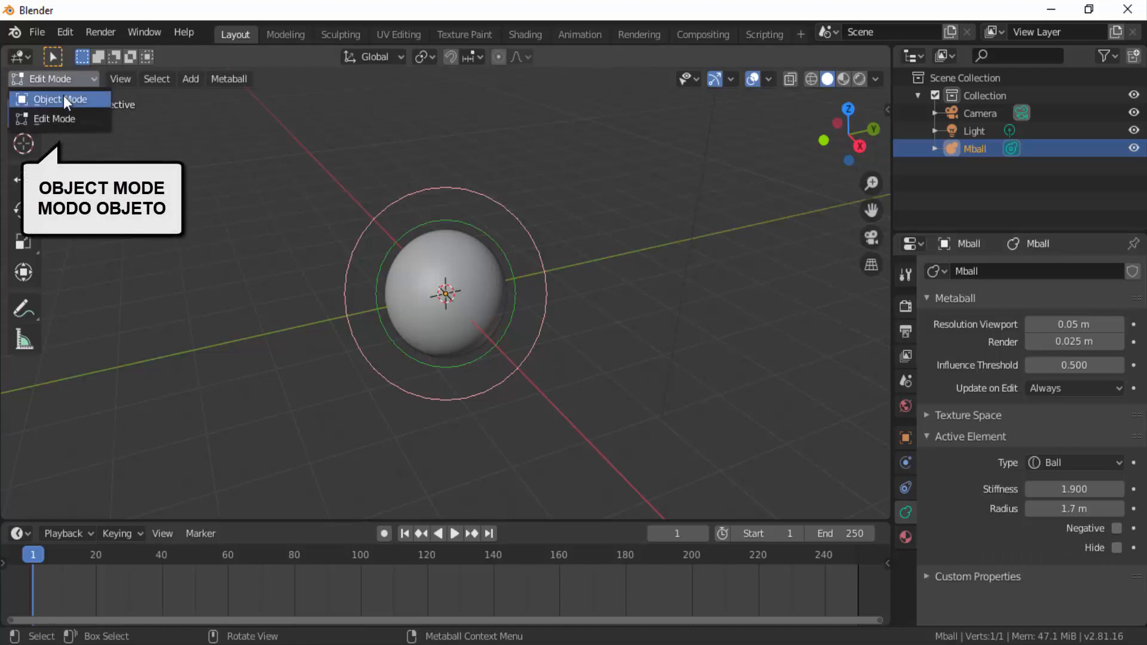
click(64, 96)
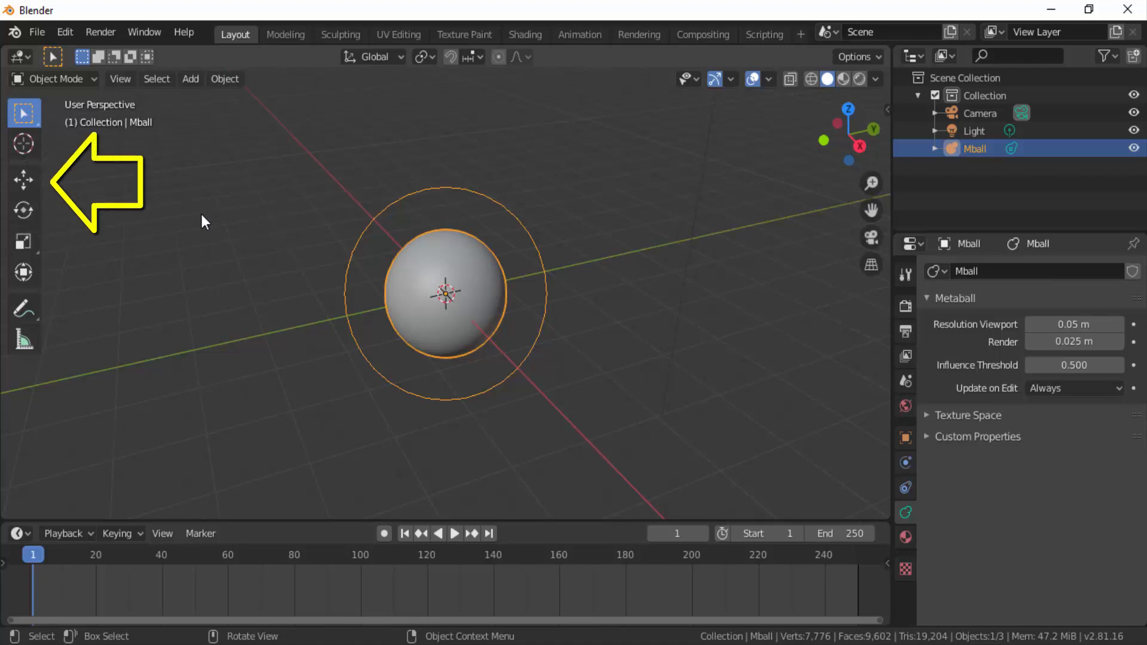
click(33, 177)
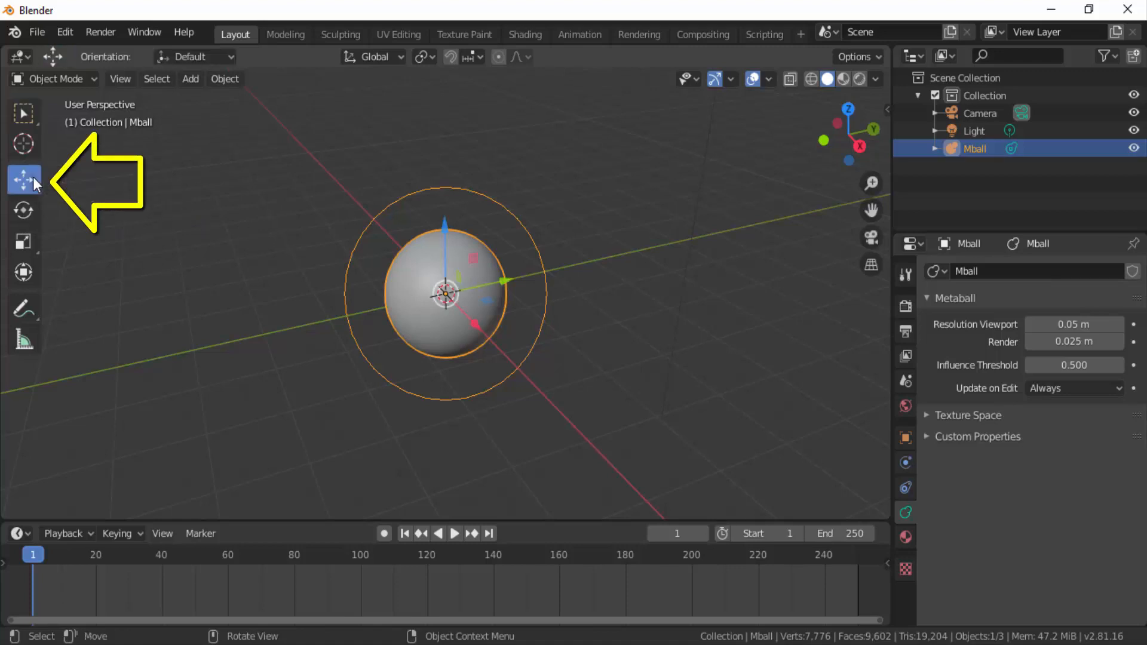
drag(506, 279, 759, 254)
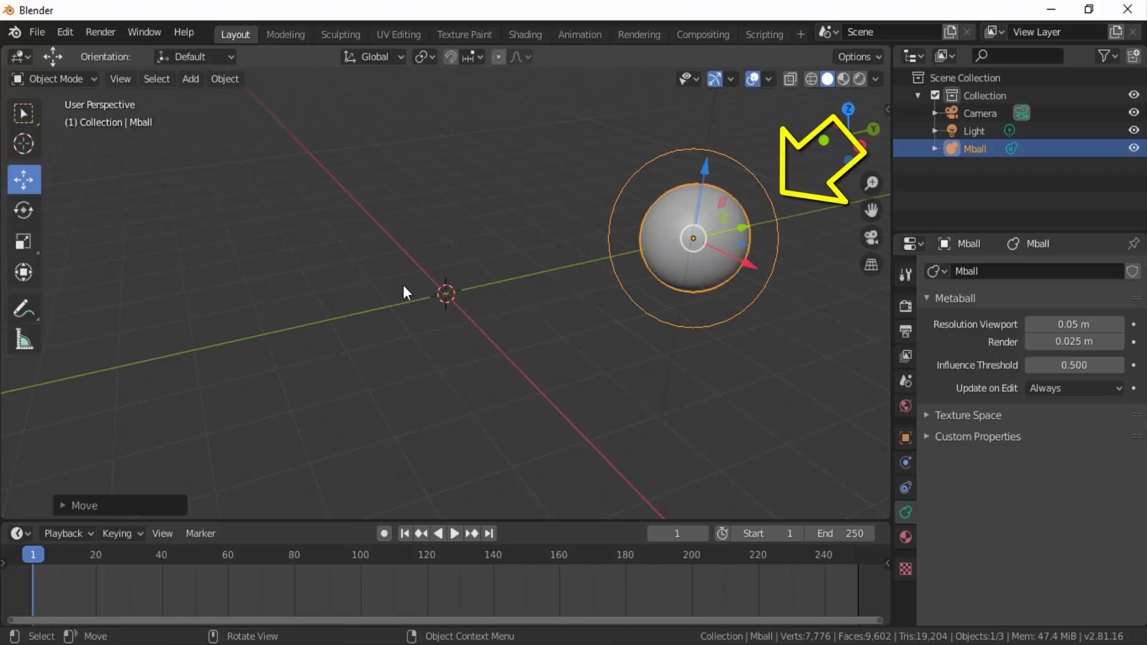
Add a Capsule metaball at the origin
click(191, 80)
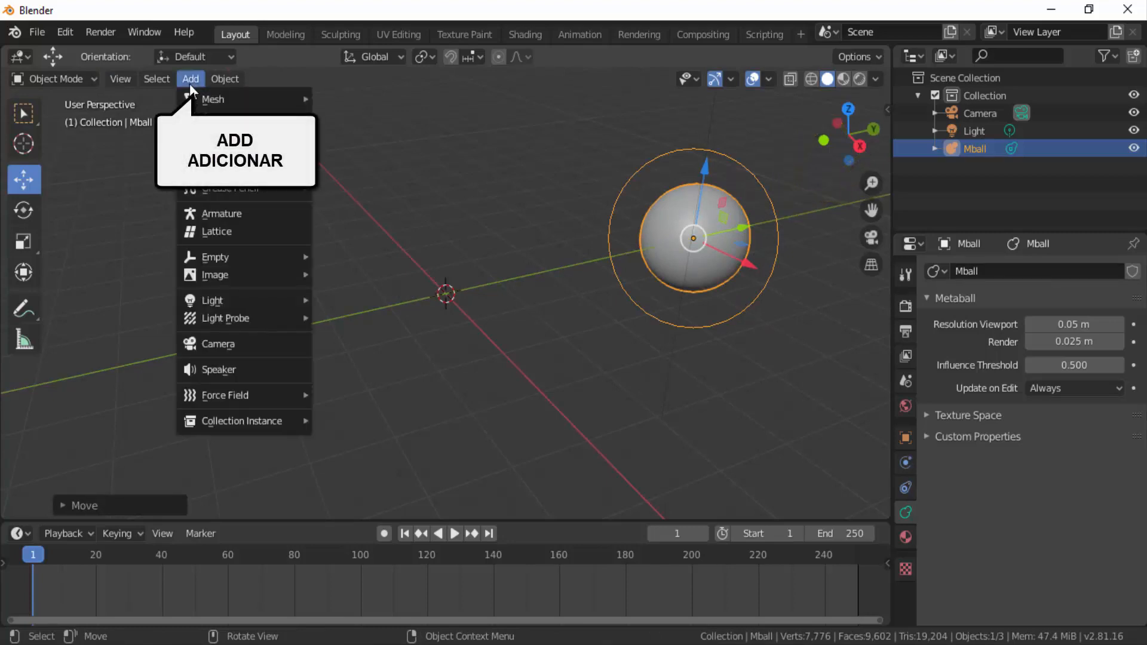
mouse_move(216, 152)
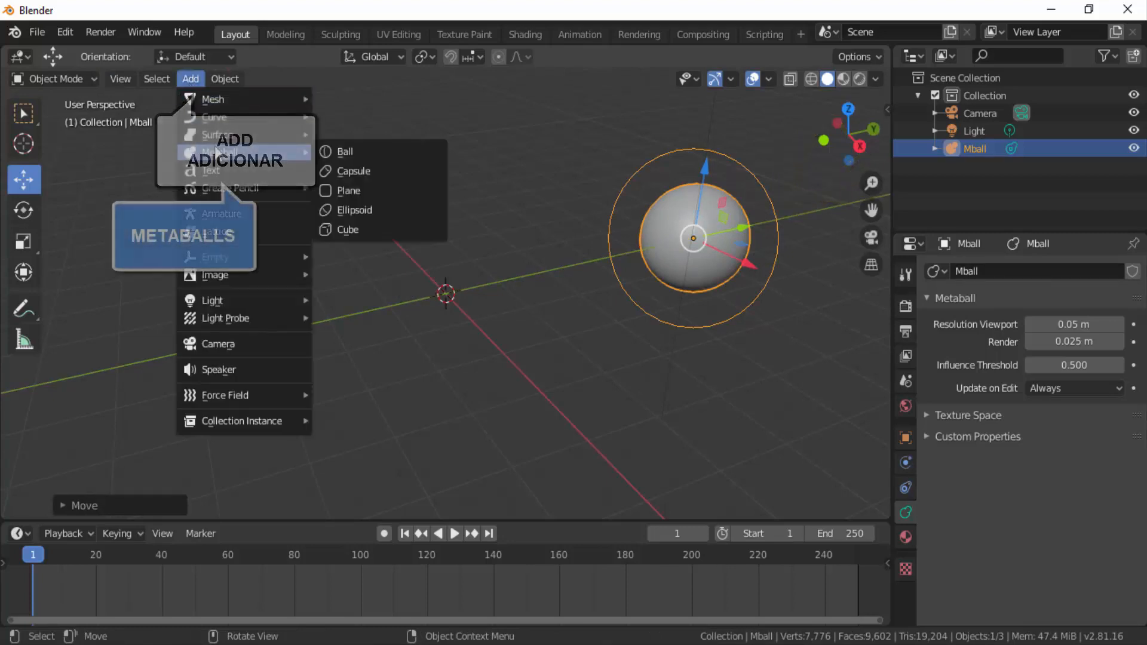
click(352, 171)
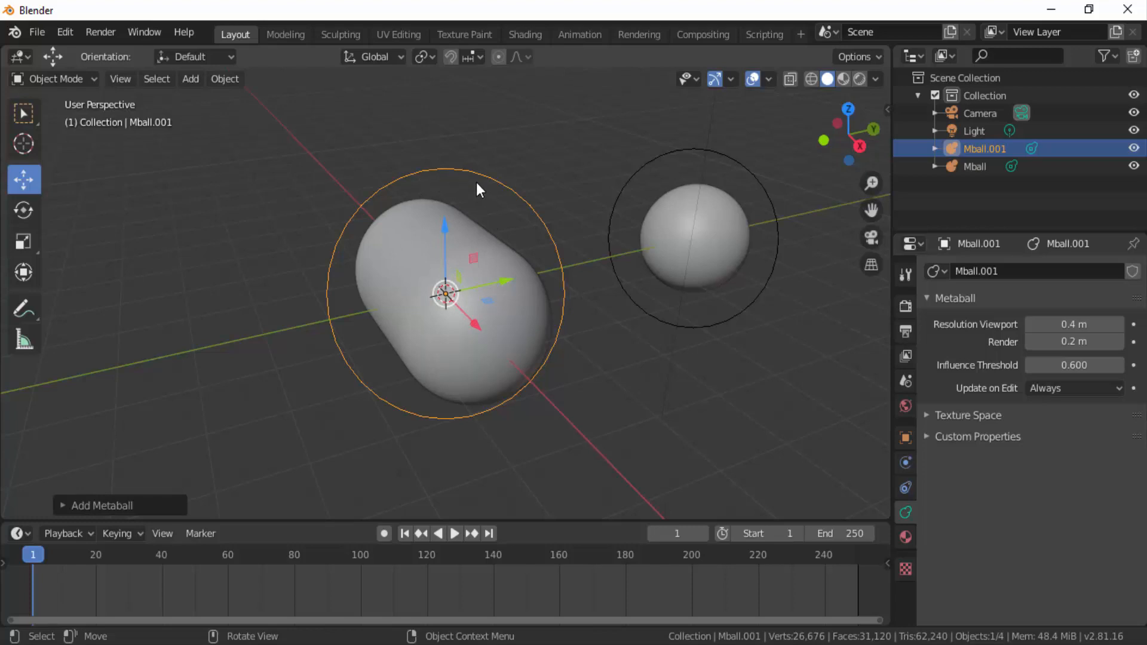
Select the capsule metaball by its outer ring and try scaling it along the global X axis
click(404, 253)
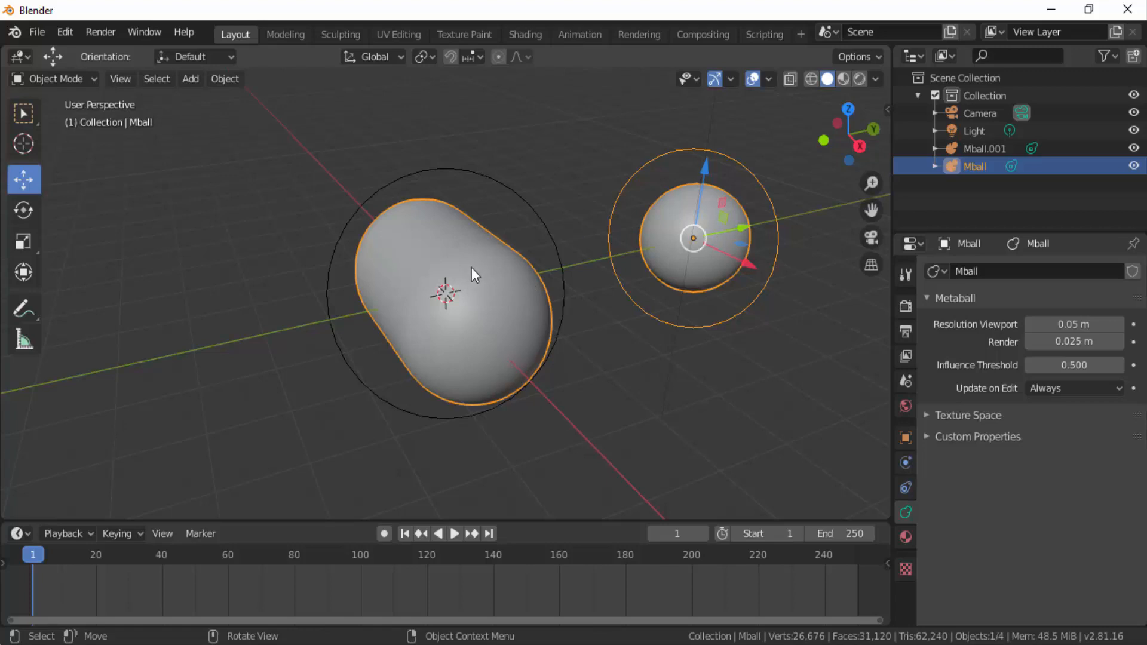
click(420, 171)
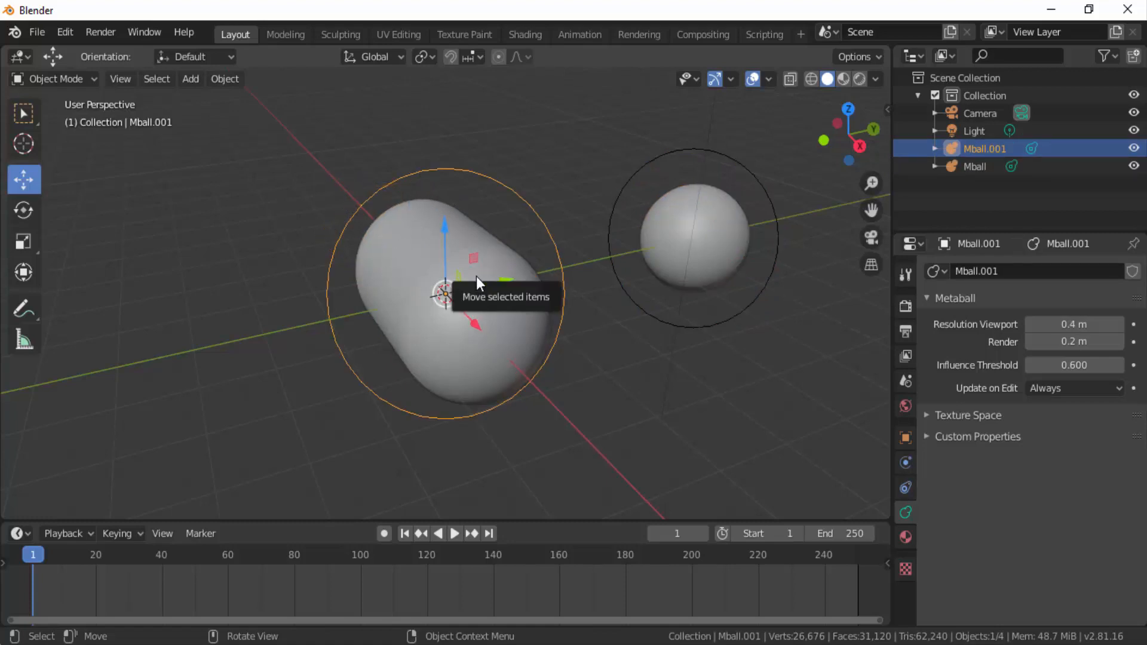
key(s)
key(x)
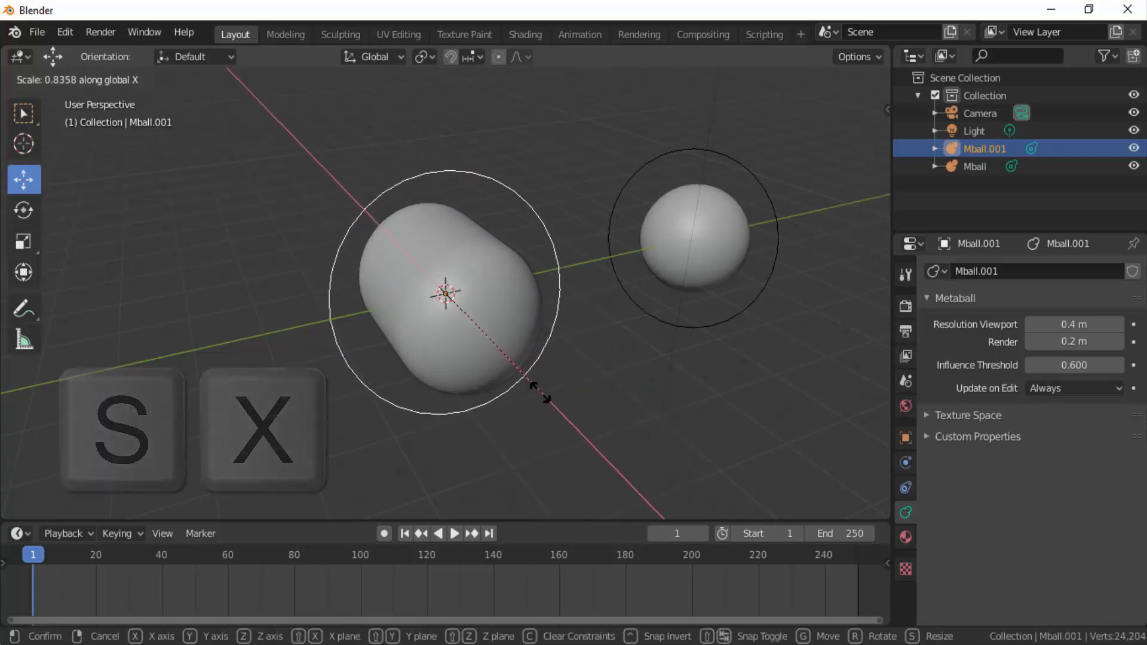
click(505, 354)
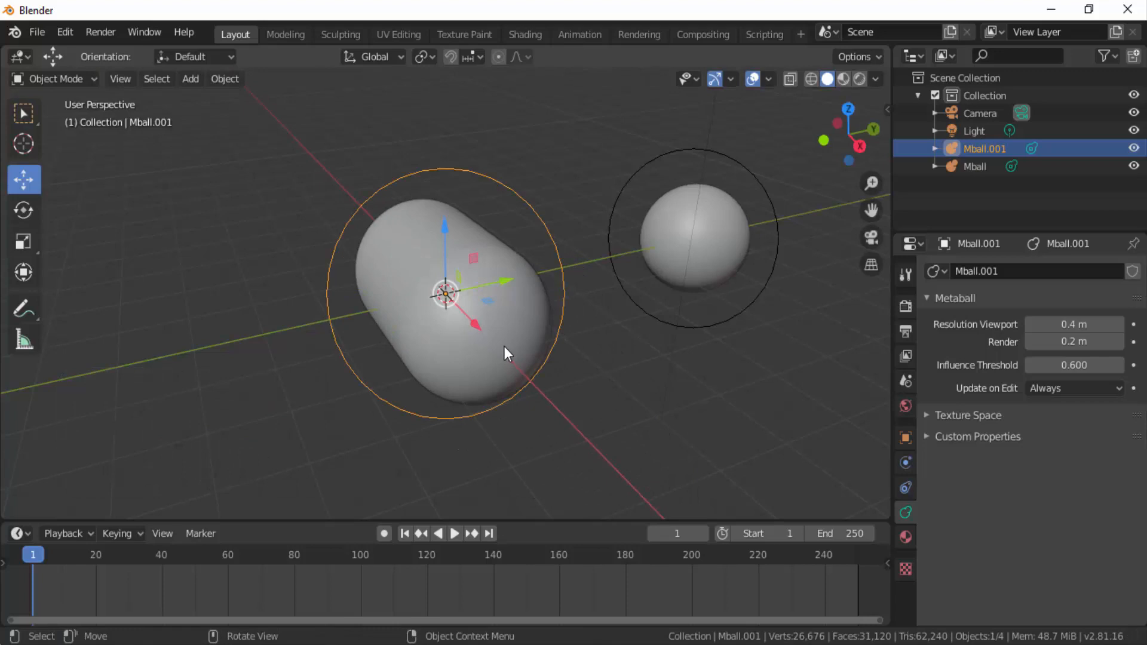
Try rotating the capsule metaball about the global Z axis
key(r)
key(z)
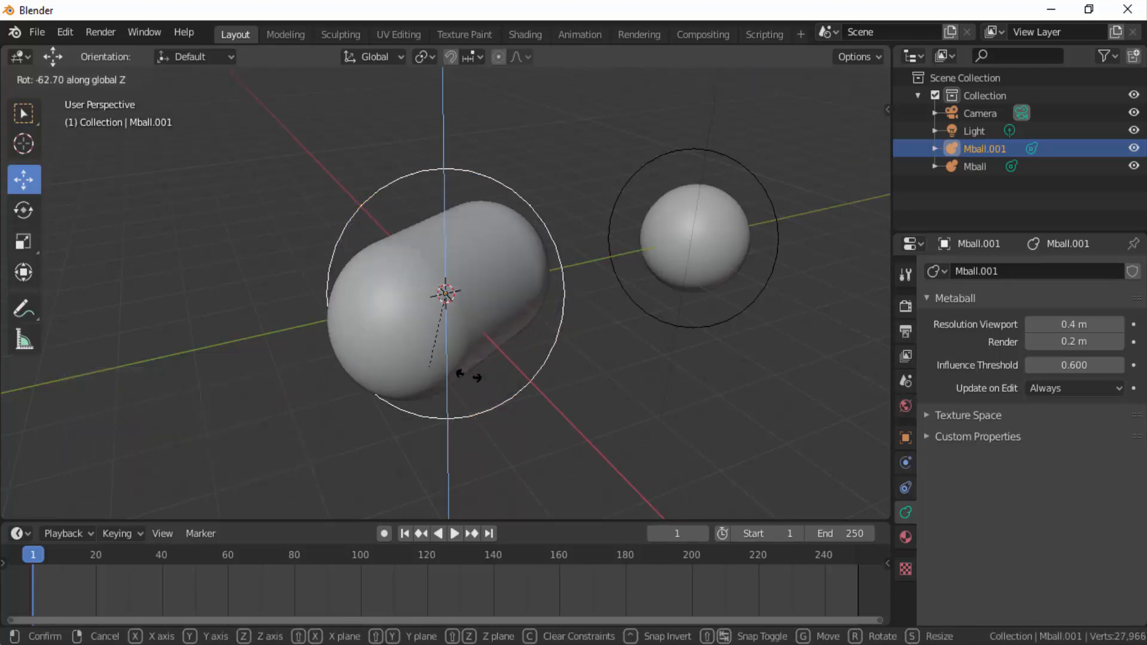
click(370, 350)
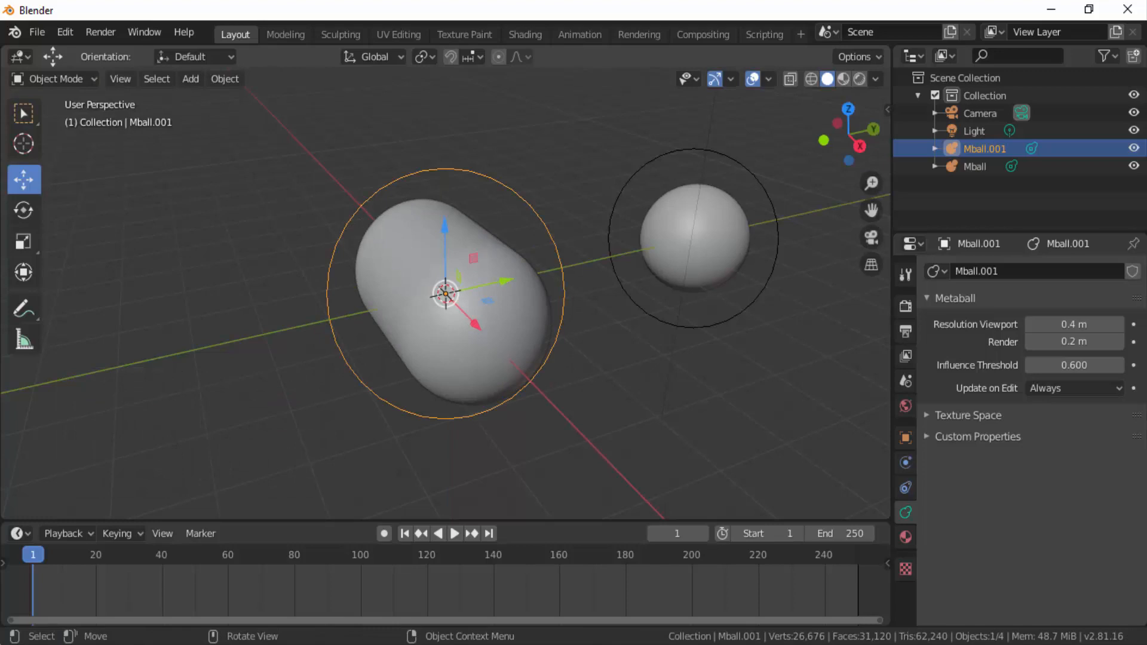
Select the ball metaball and try moving it freely and rotating it
click(389, 276)
key(g)
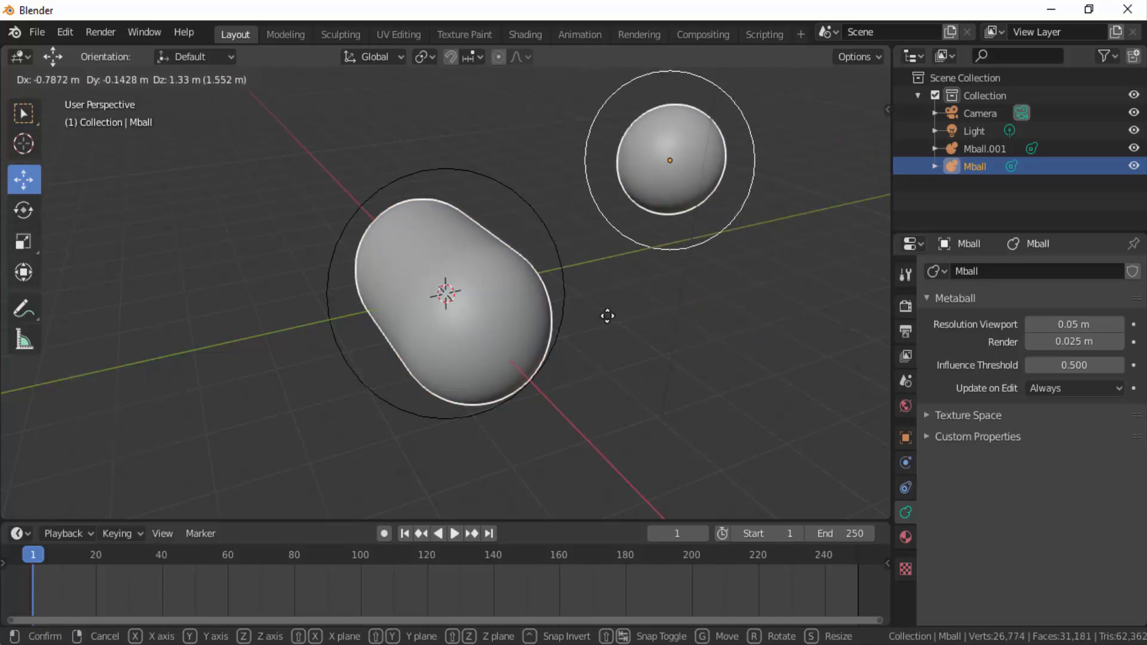
click(536, 342)
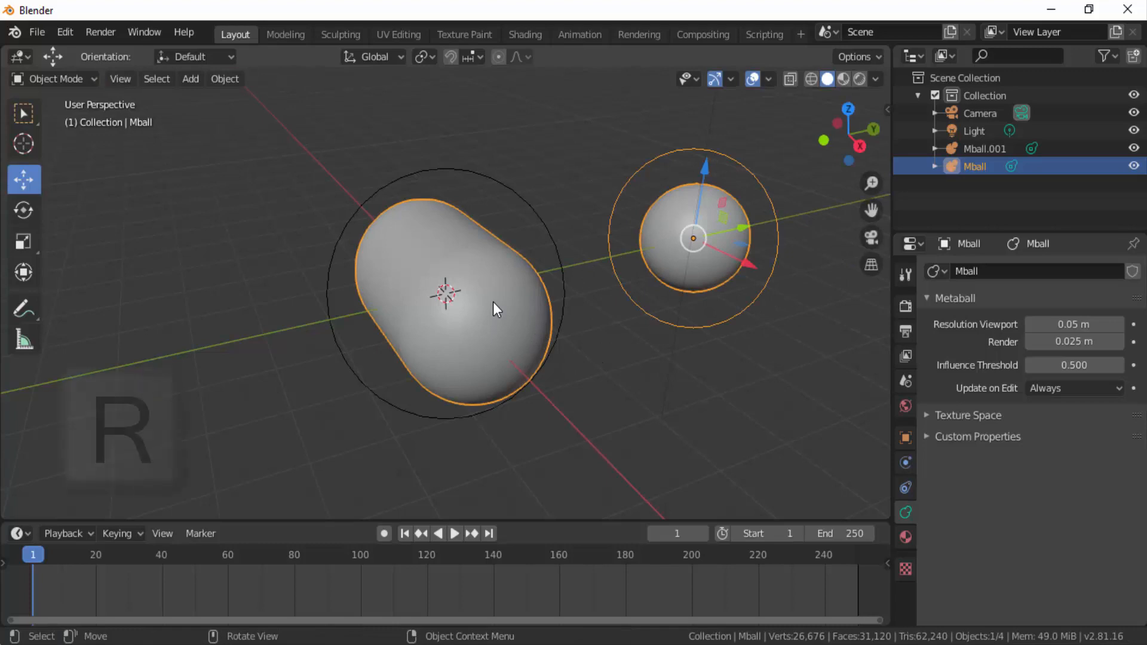
key(r)
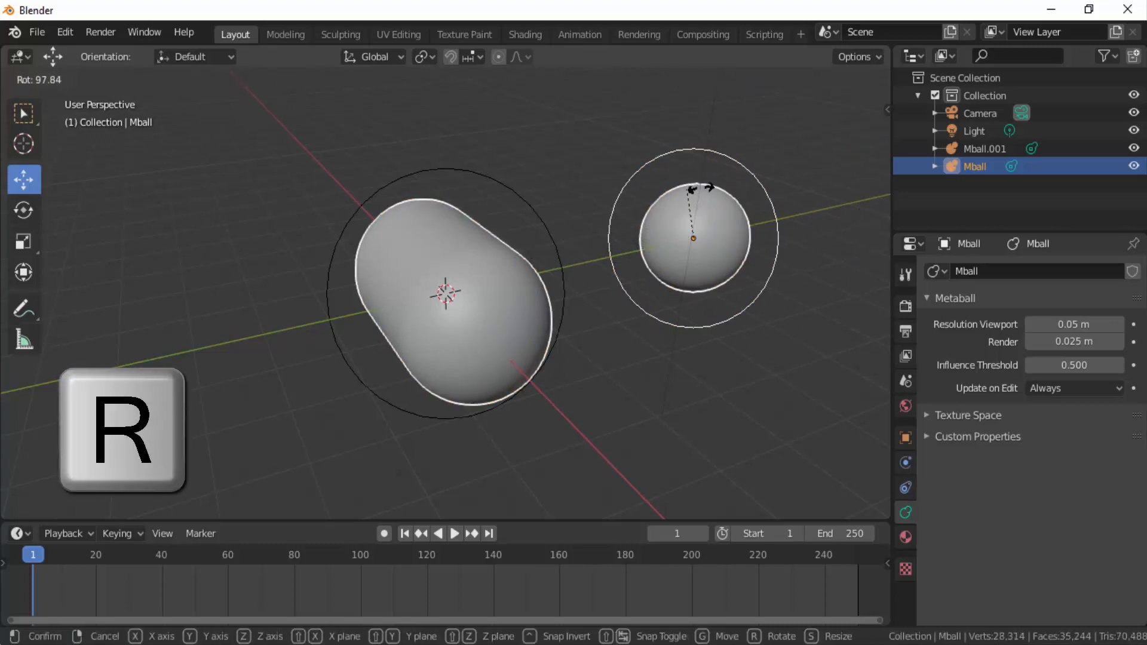
click(666, 193)
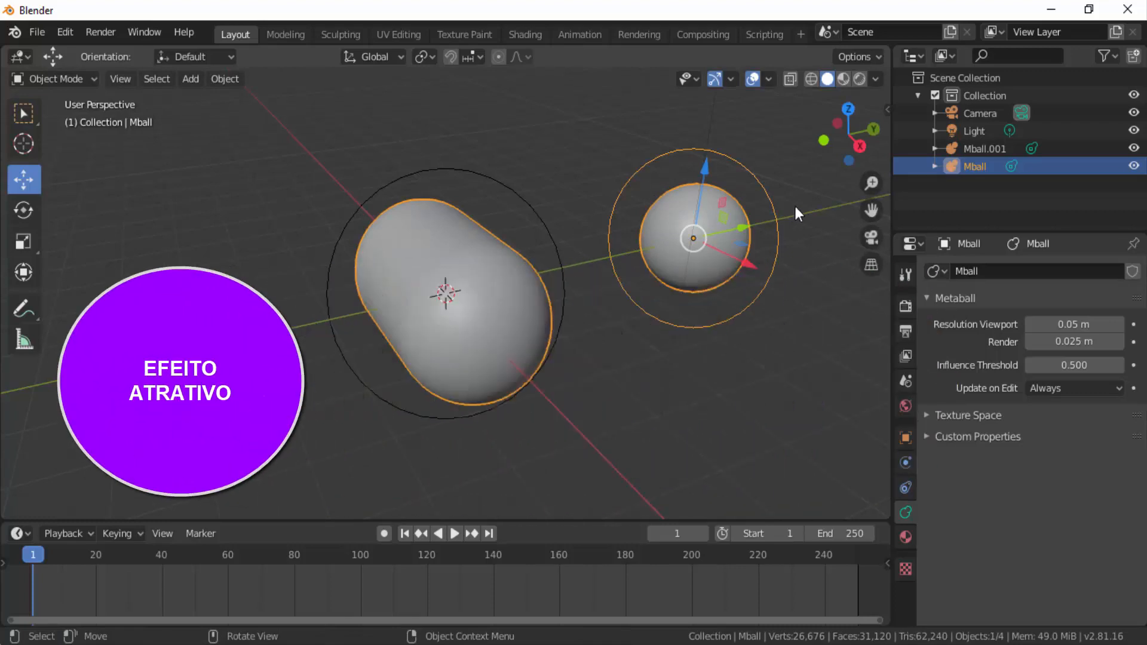
Move the ball metaball along the Y and X axes up against the capsule's side so the two shapes blend
drag(831, 150, 644, 257)
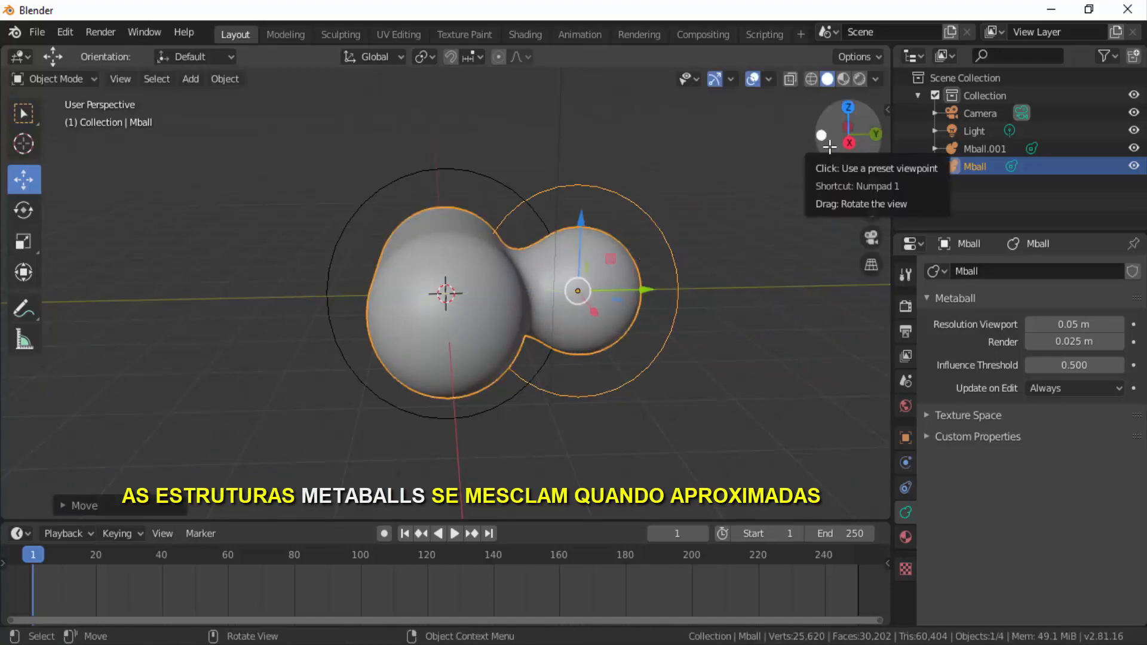
drag(846, 138, 546, 324)
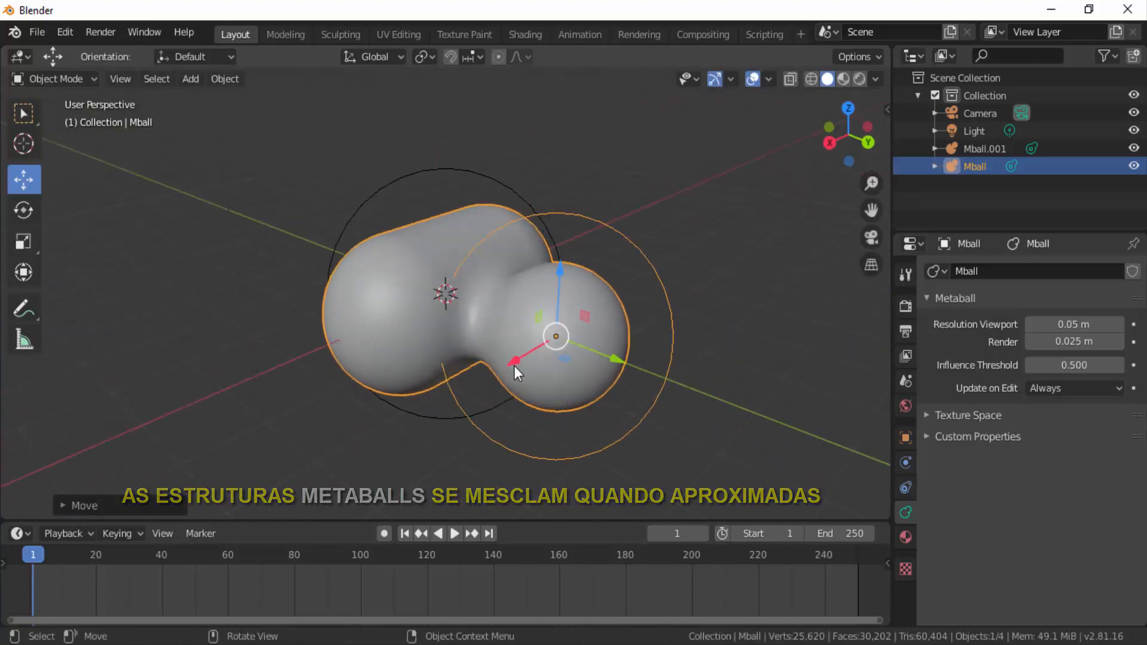
key(g)
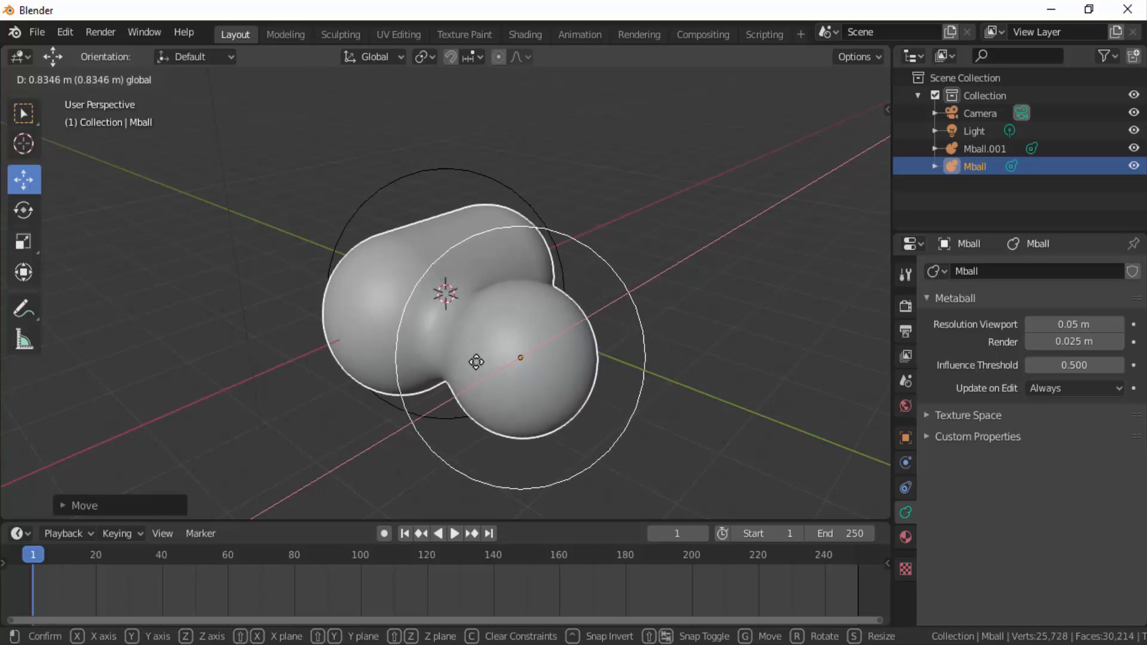
click(560, 383)
drag(611, 362, 591, 344)
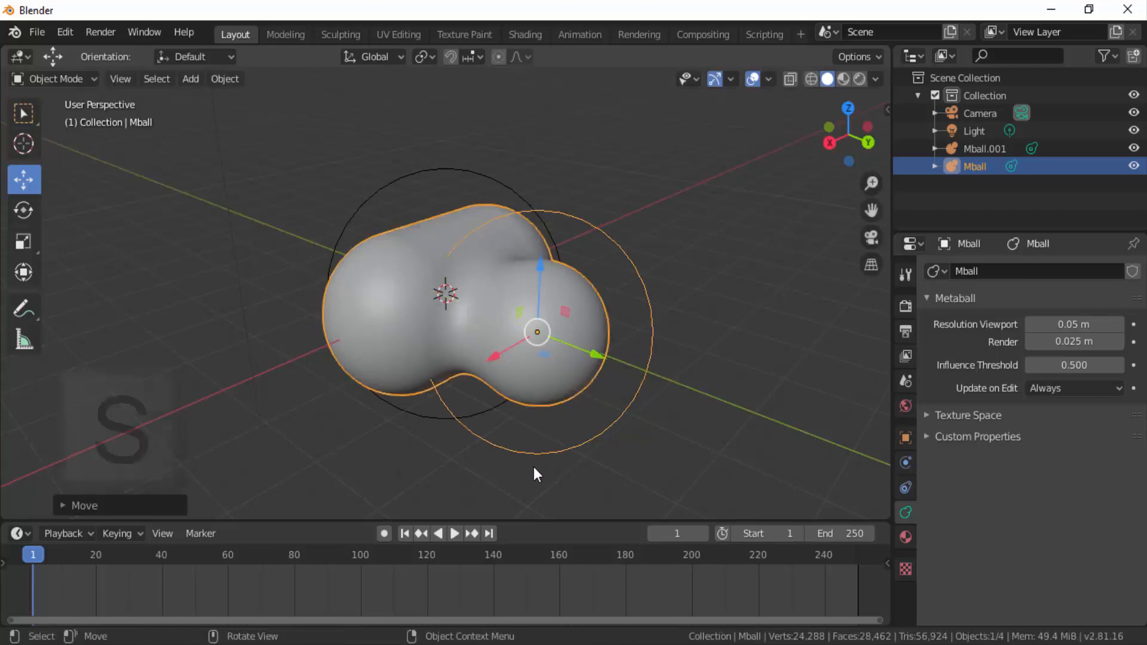
Flatten the ball metaball to about 0.29 along the global Z axis and shift it along Y and X beside the capsule
key(s)
key(z)
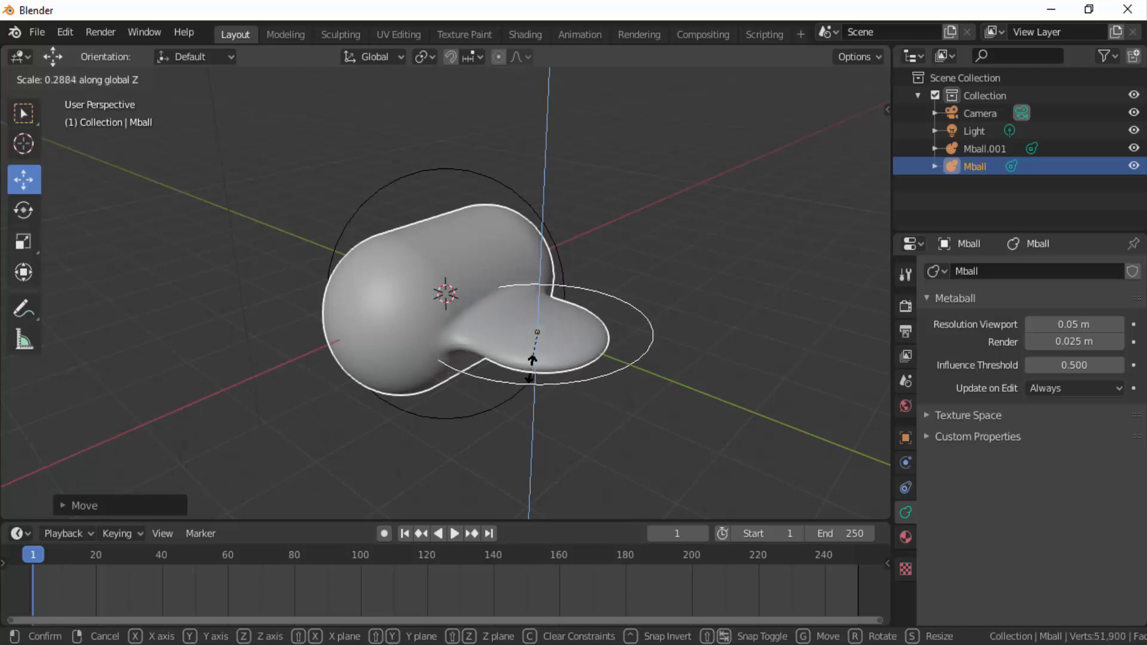
click(531, 366)
drag(605, 354, 570, 353)
drag(486, 339, 426, 360)
Select the capsule metaball by its outer ring and nudge it slightly along the Y axis toward the flattened ball
middle_drag(523, 370, 607, 217)
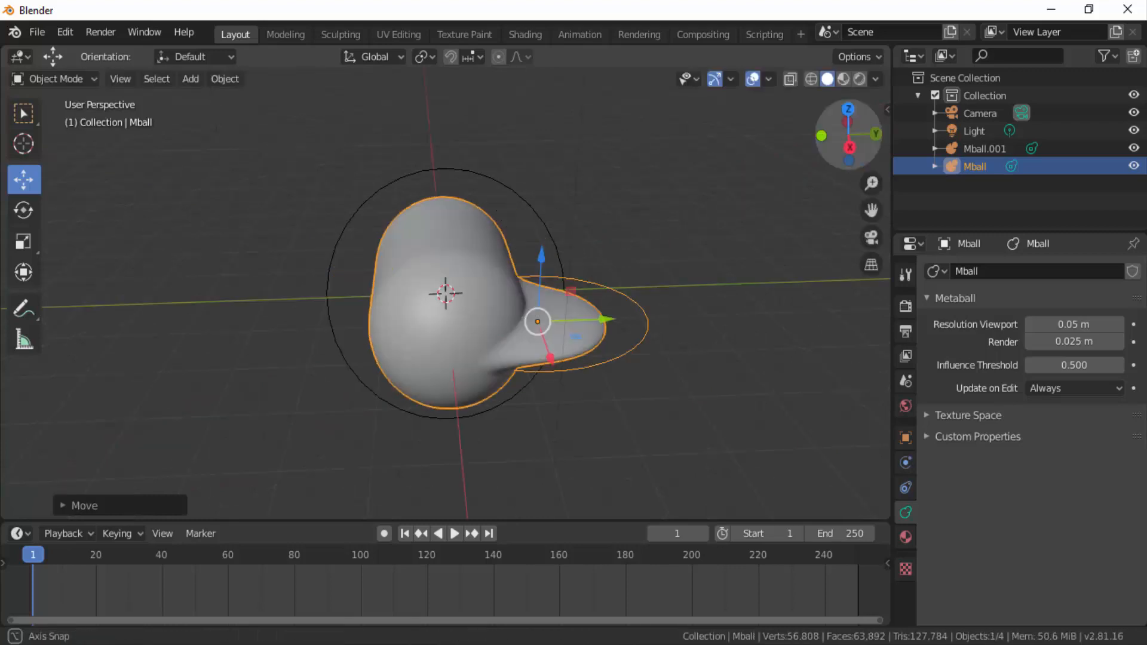
click(432, 173)
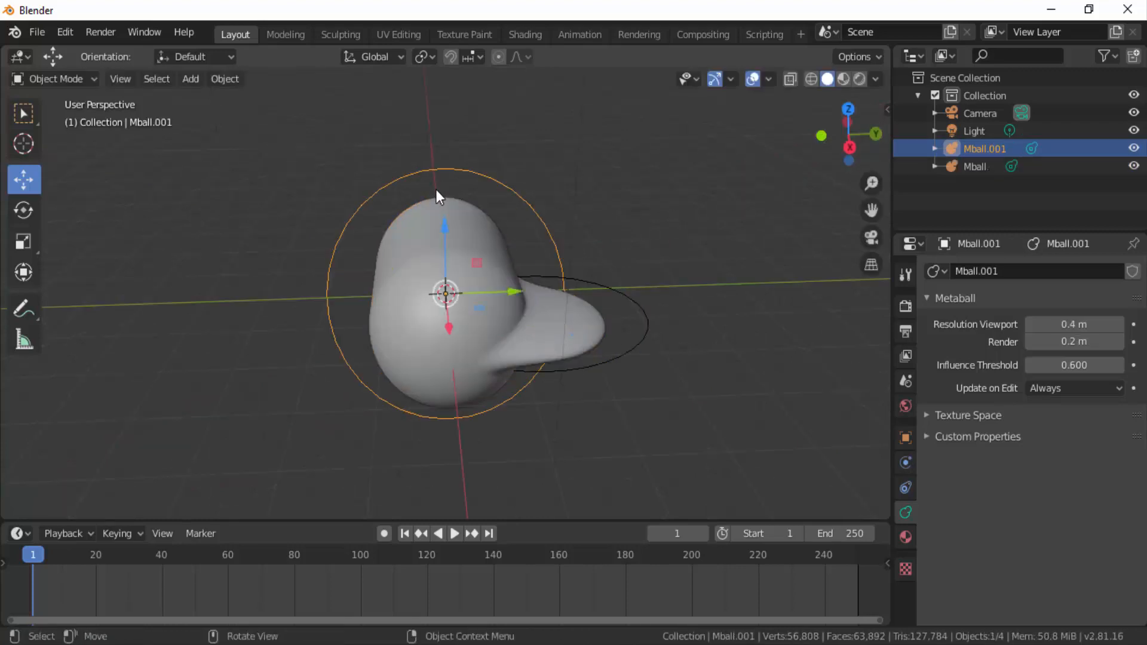
mouse_move(511, 291)
mouse_down()
mouse_move(498, 292)
mouse_move(514, 291)
mouse_up()
middle_drag(514, 292, 463, 273)
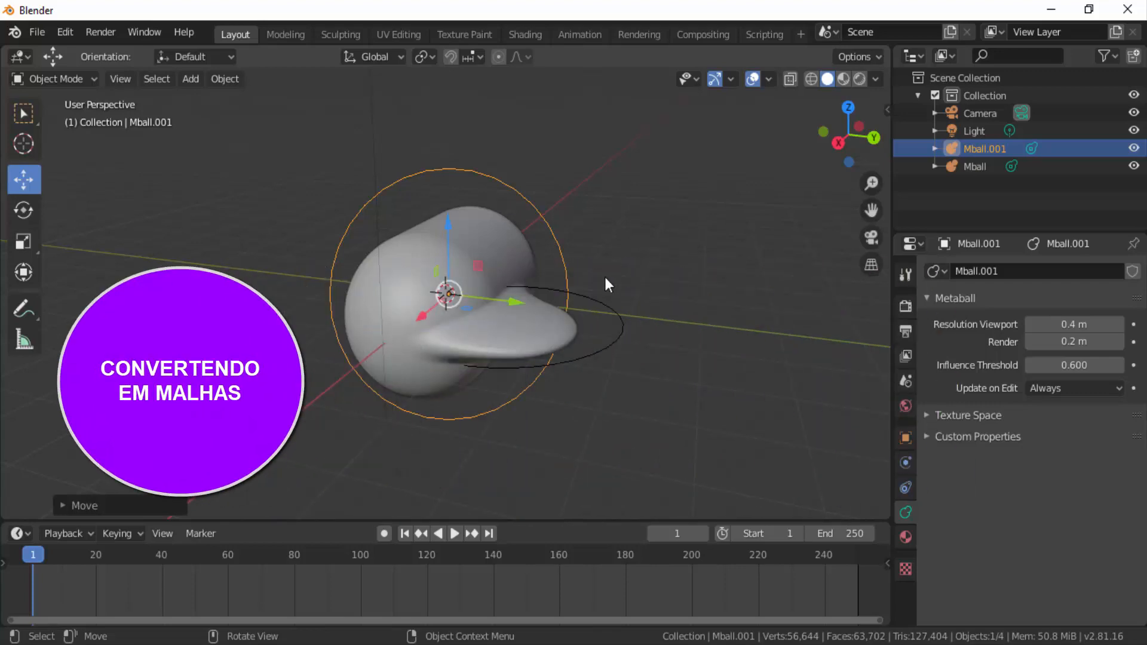
Select the blended metaball shape and convert it with Mesh from Curve/Meta/Surf/Text
click(549, 328)
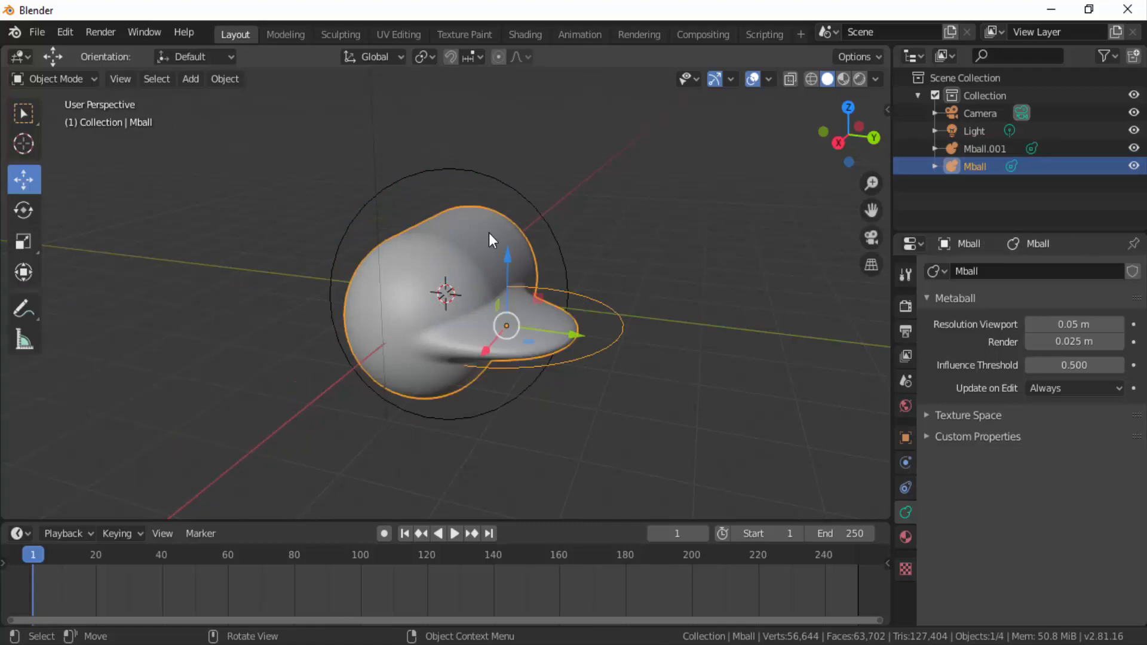
click(225, 79)
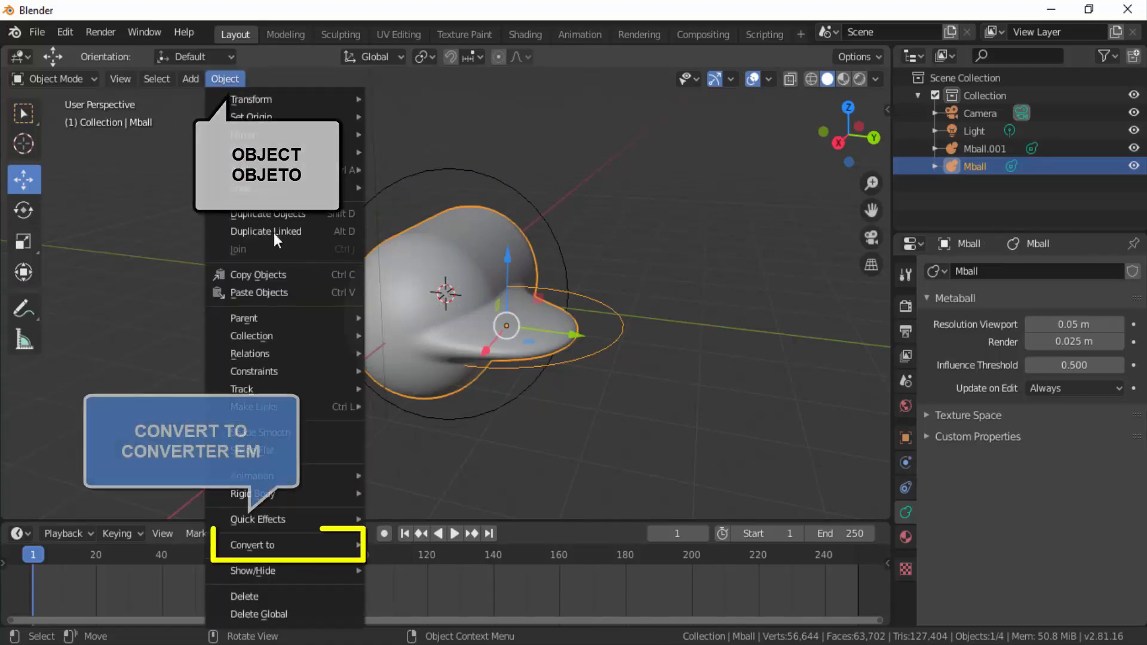
mouse_move(266, 544)
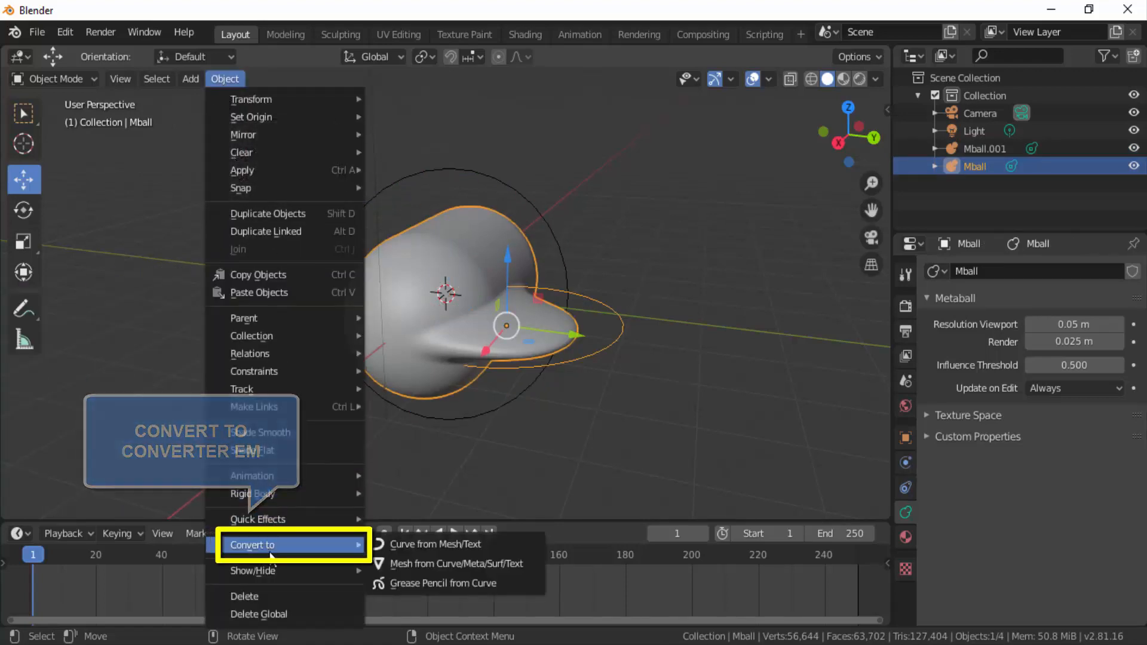
click(421, 561)
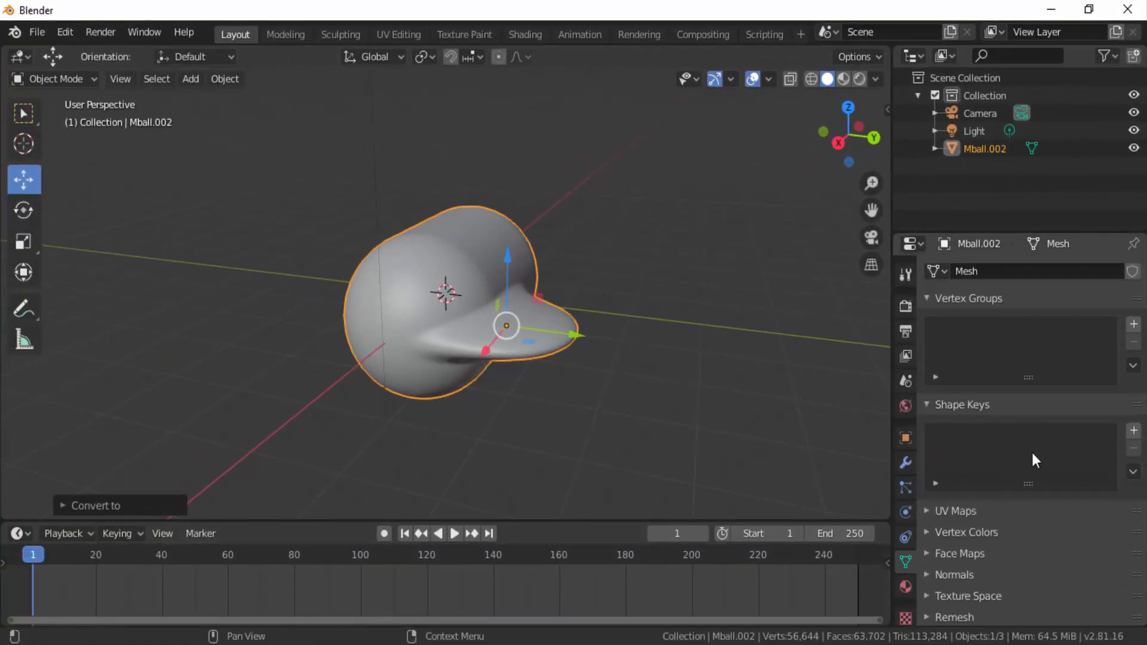
Enter Edit Mode on the converted mesh and examine its vertices and faces up close and from another side
click(57, 74)
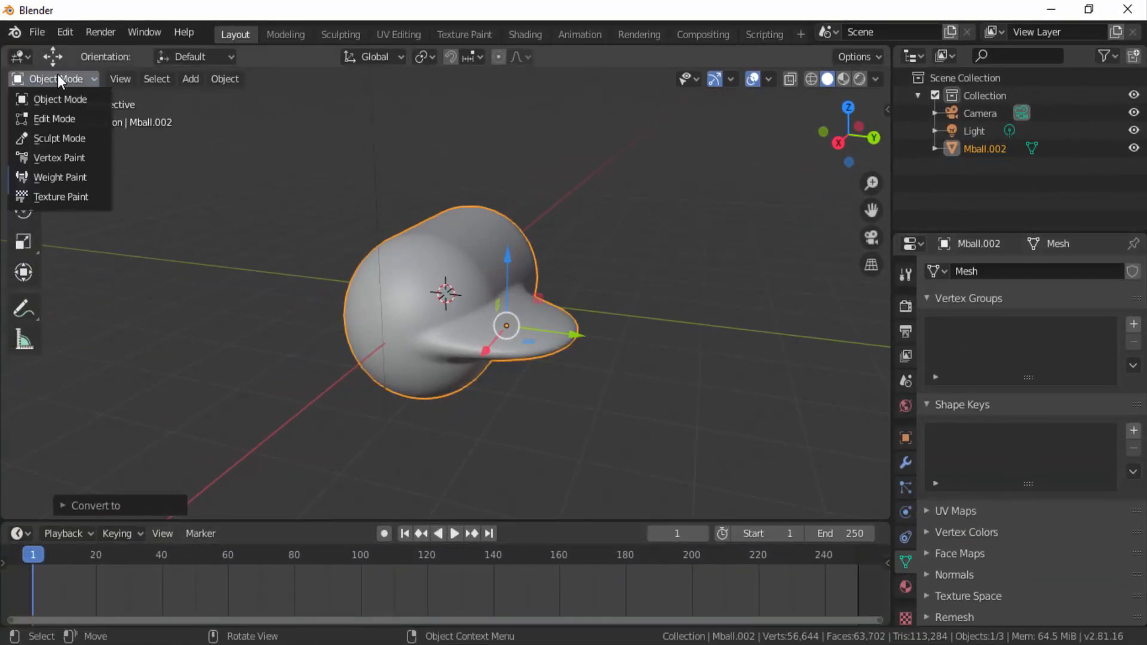
click(43, 116)
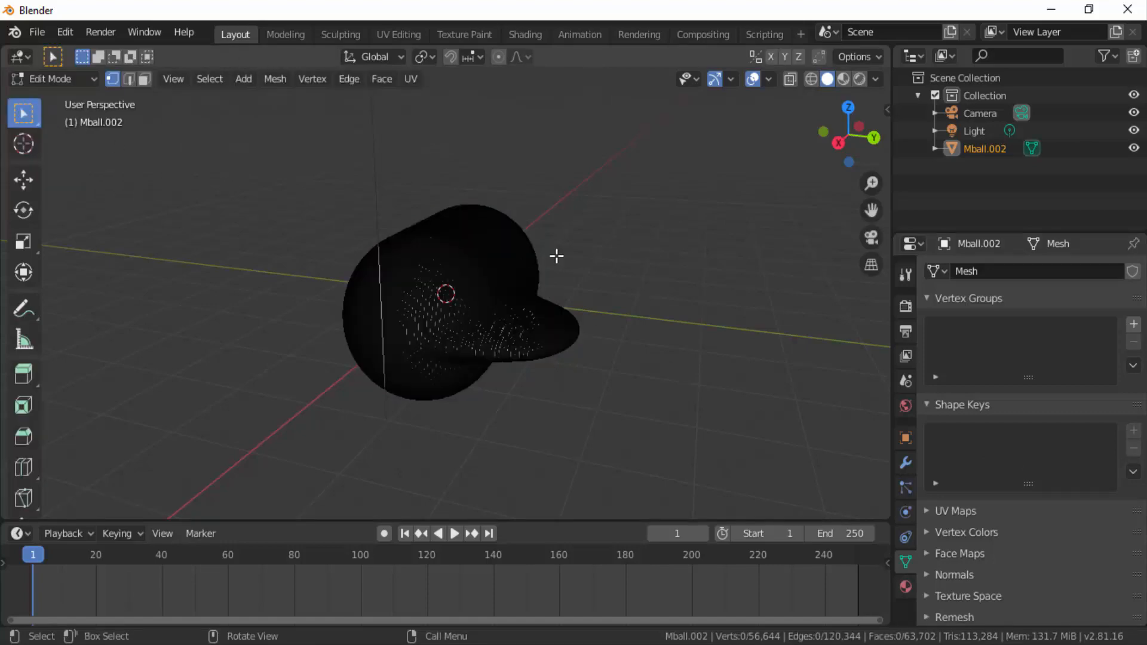
scroll(577, 250, up, 6)
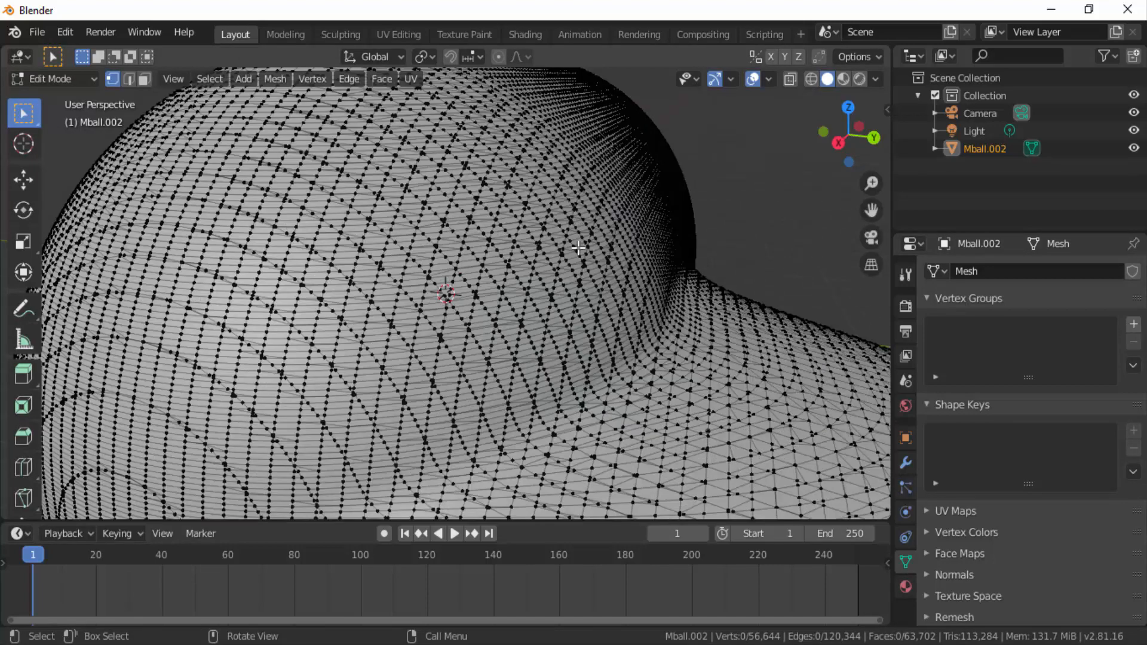
scroll(579, 247, down, 5)
scroll(802, 181, down, 2)
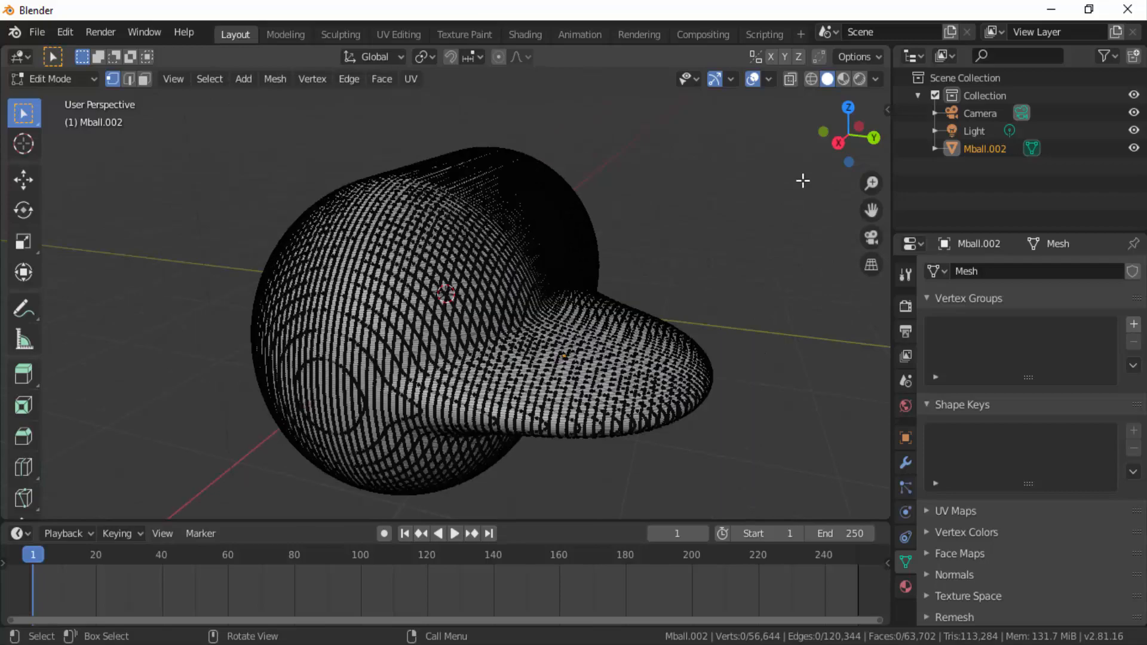
drag(848, 140, 883, 150)
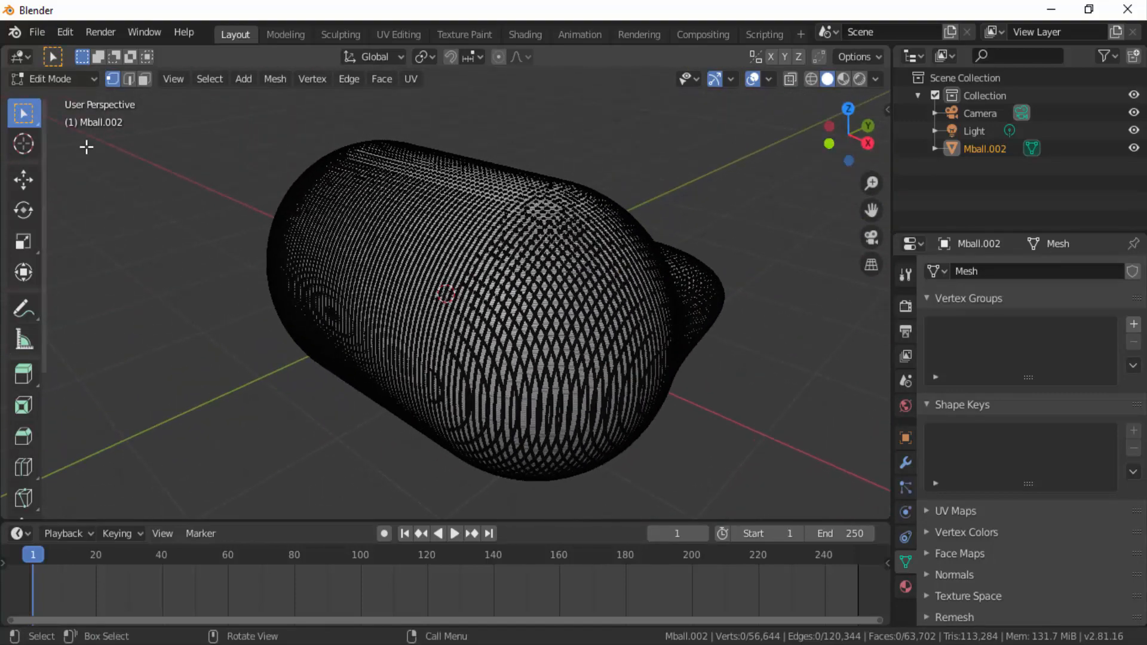
Return to Object Mode and delete the converted mesh from the scene
click(48, 78)
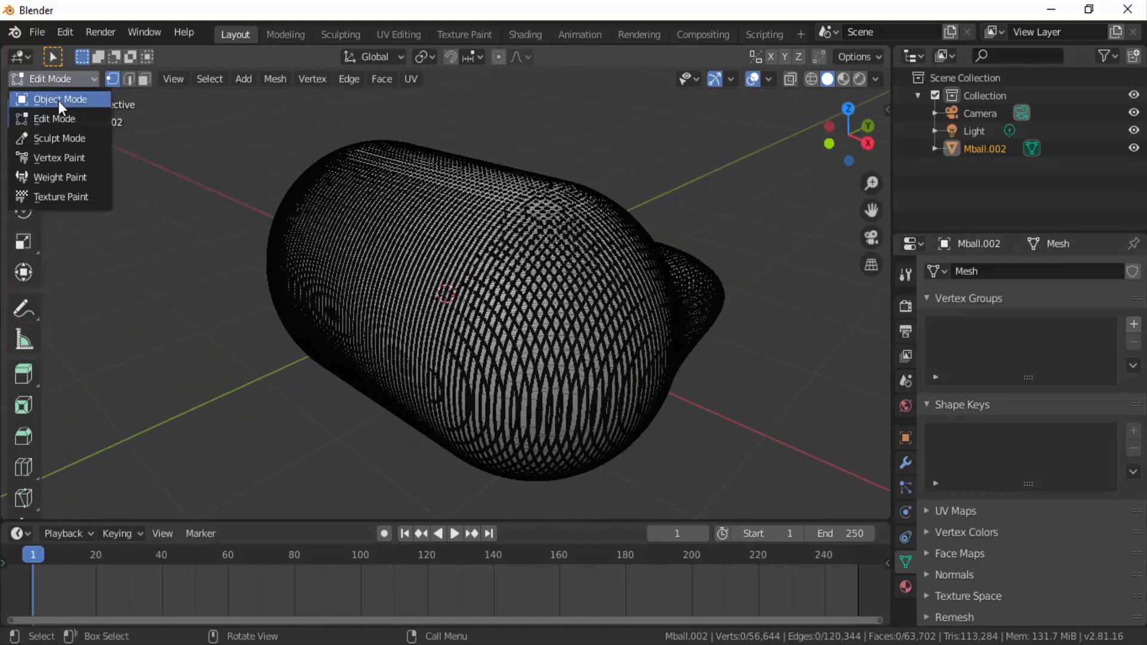
click(59, 101)
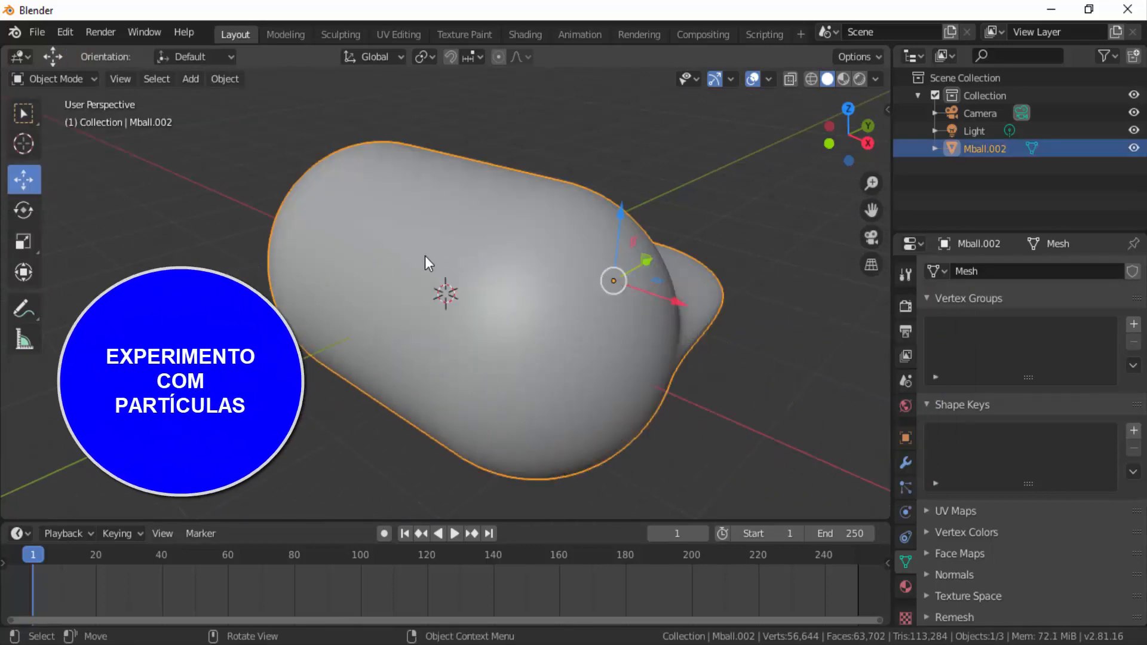
key(x)
click(718, 306)
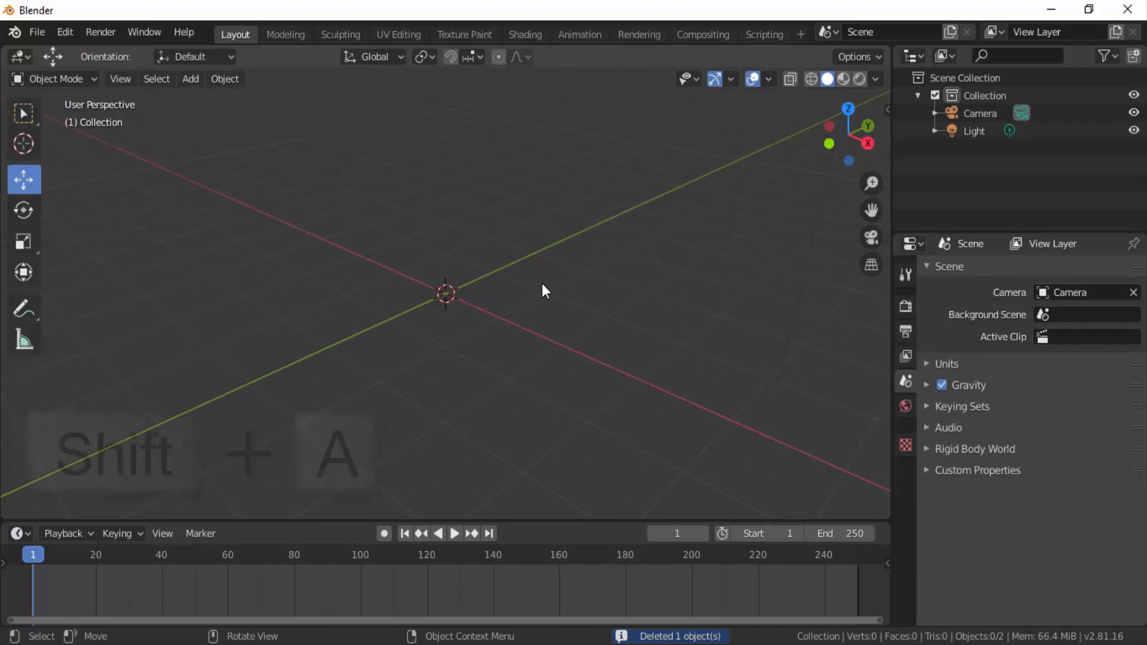
Add a ball metaball at the origin with viewport resolution 0.05 m and render resolution 0.025 m
key(shift+a)
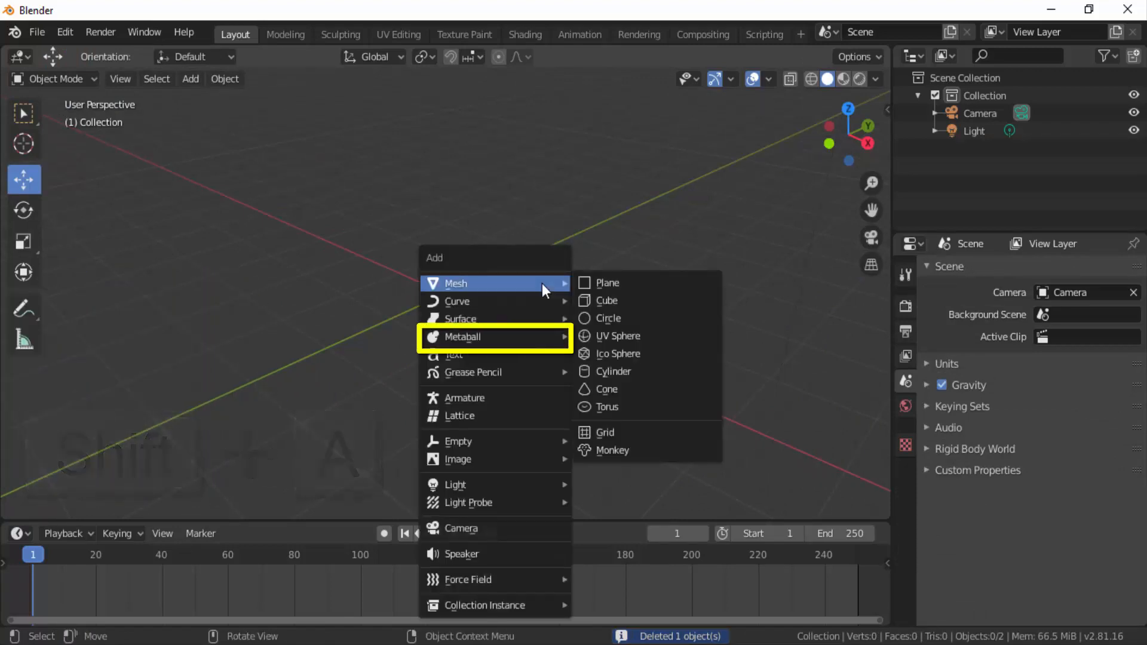
mouse_move(520, 339)
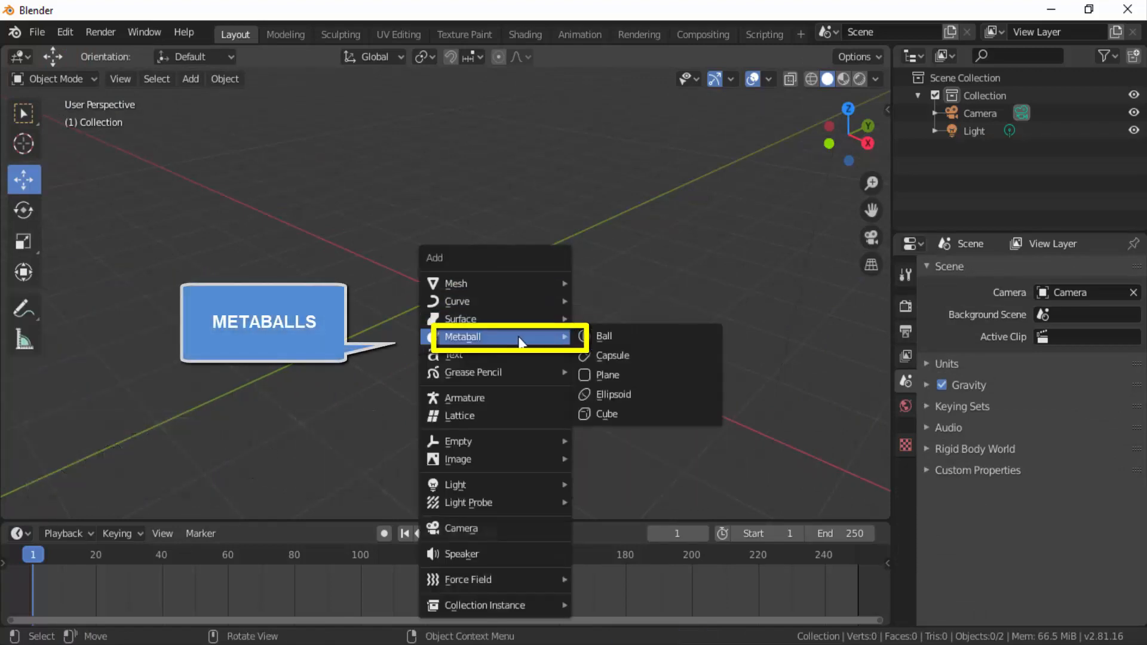
click(602, 336)
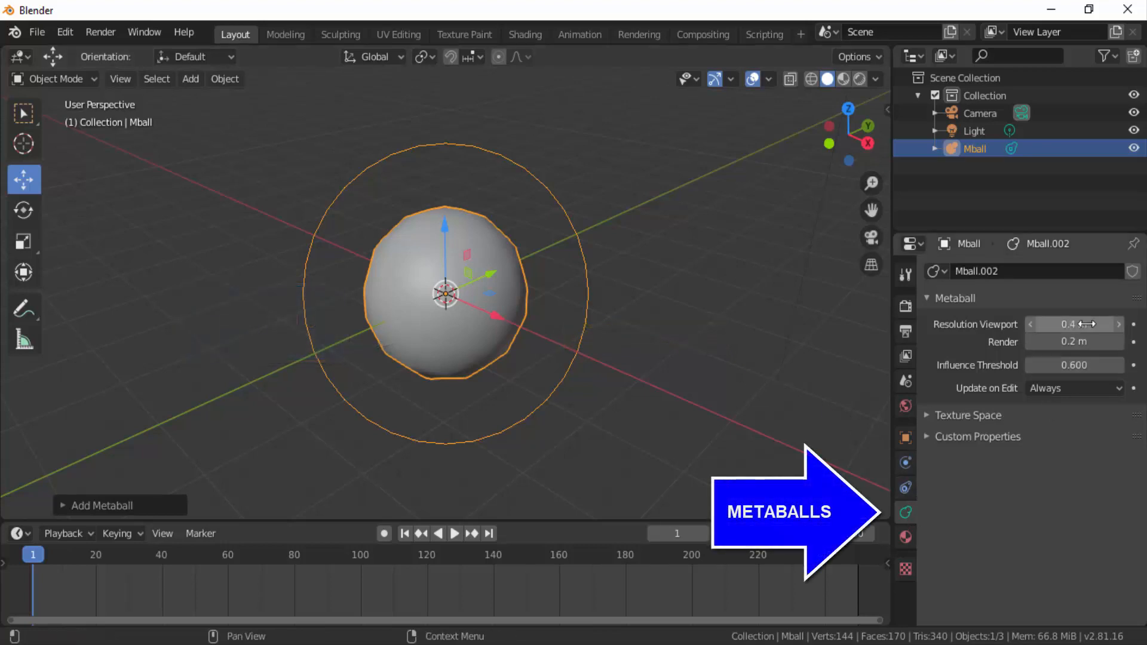
drag(1091, 325, 1055, 342)
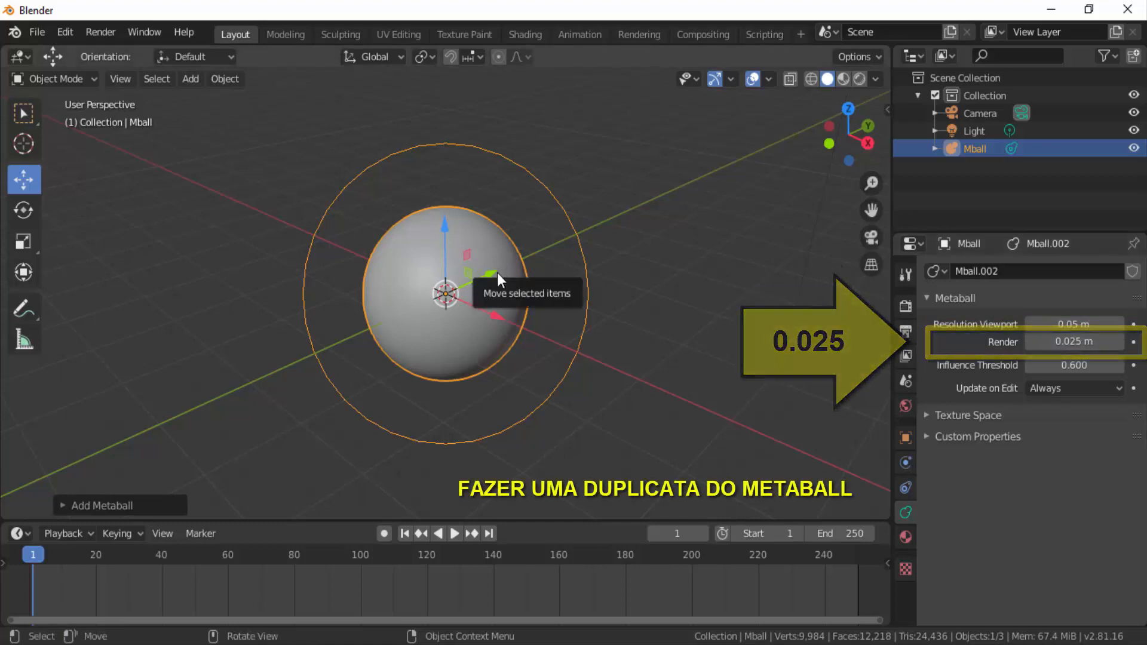
Duplicate the ball metaball, move the copy clear of the original along the Y axis line, and scale it to about half size
key(shift+d)
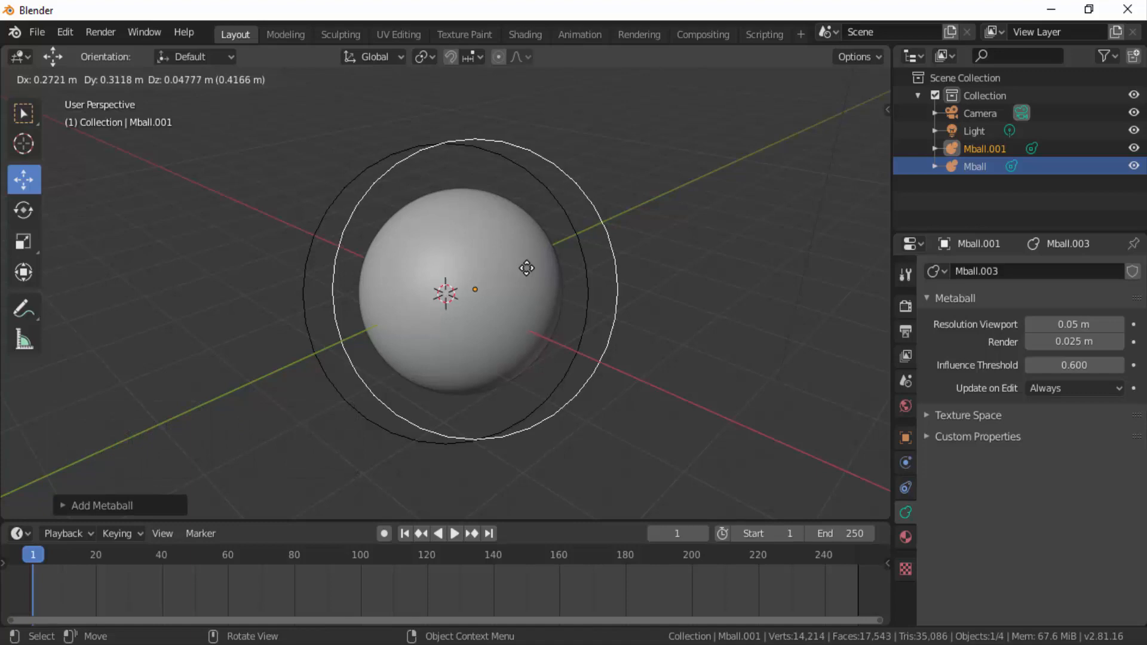
right_click(526, 268)
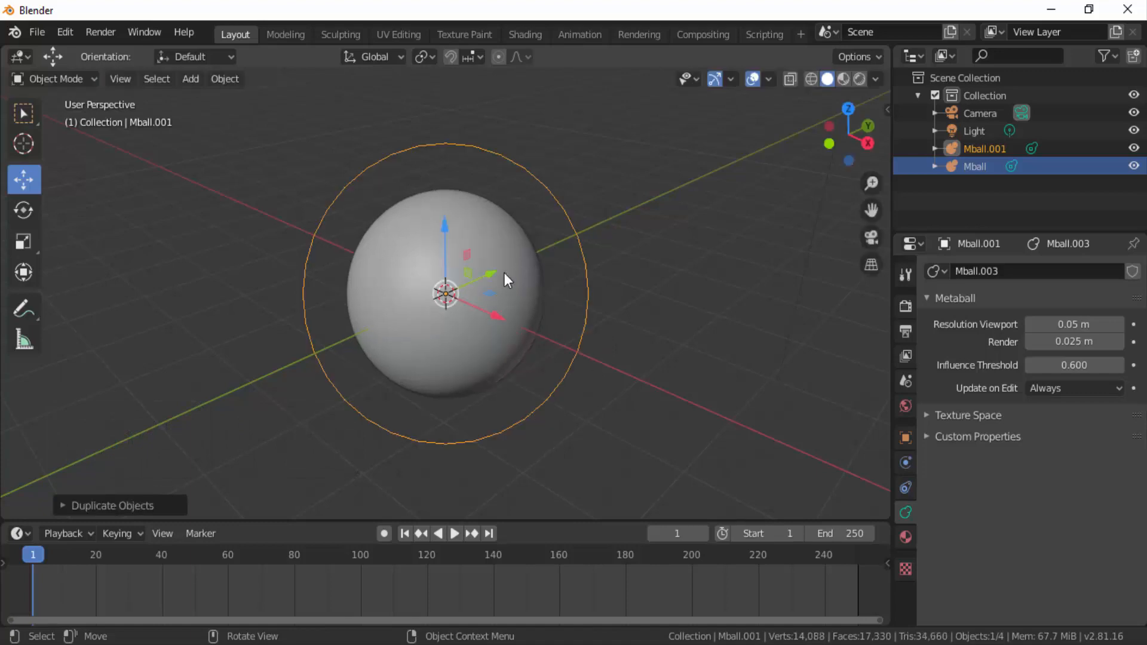
key(g)
click(744, 221)
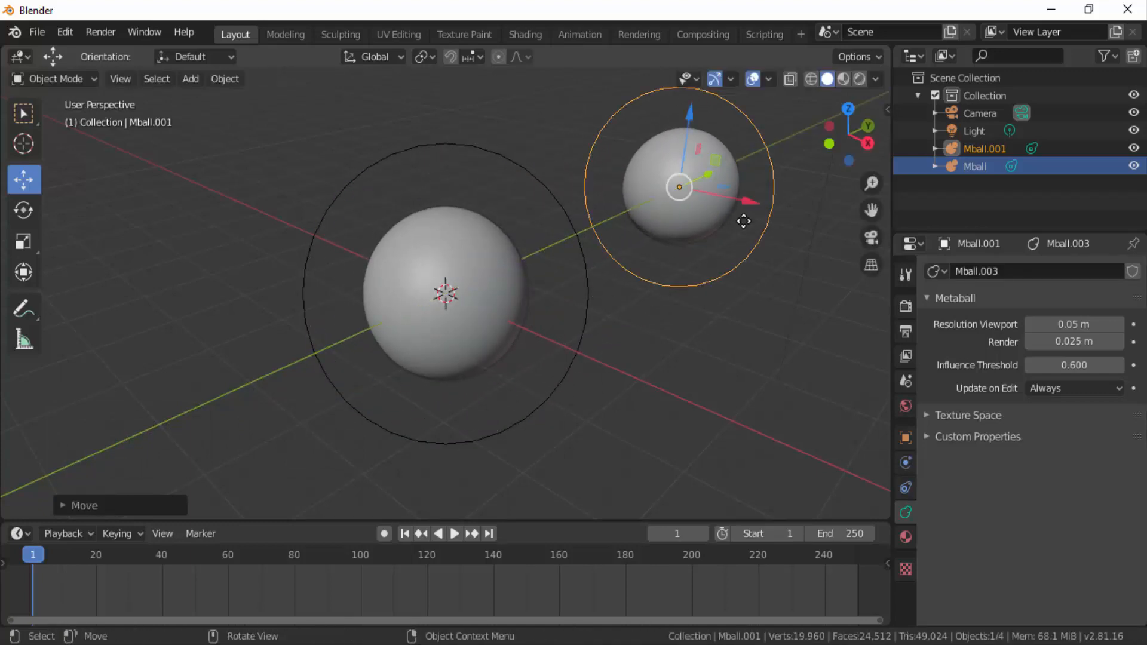
key(s)
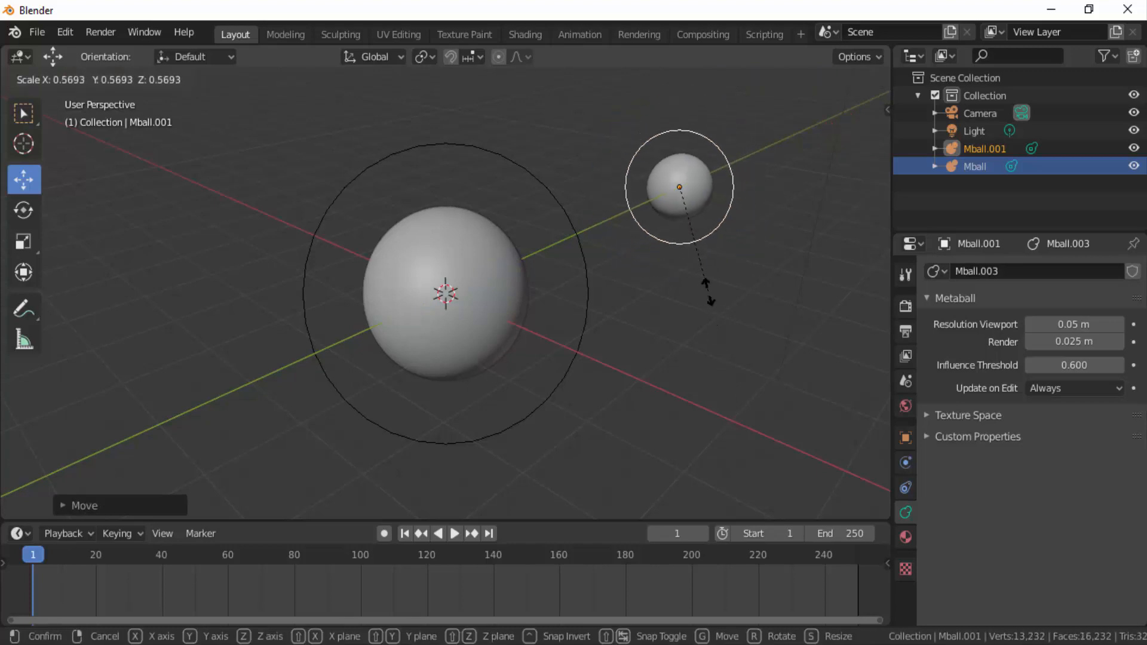
click(705, 279)
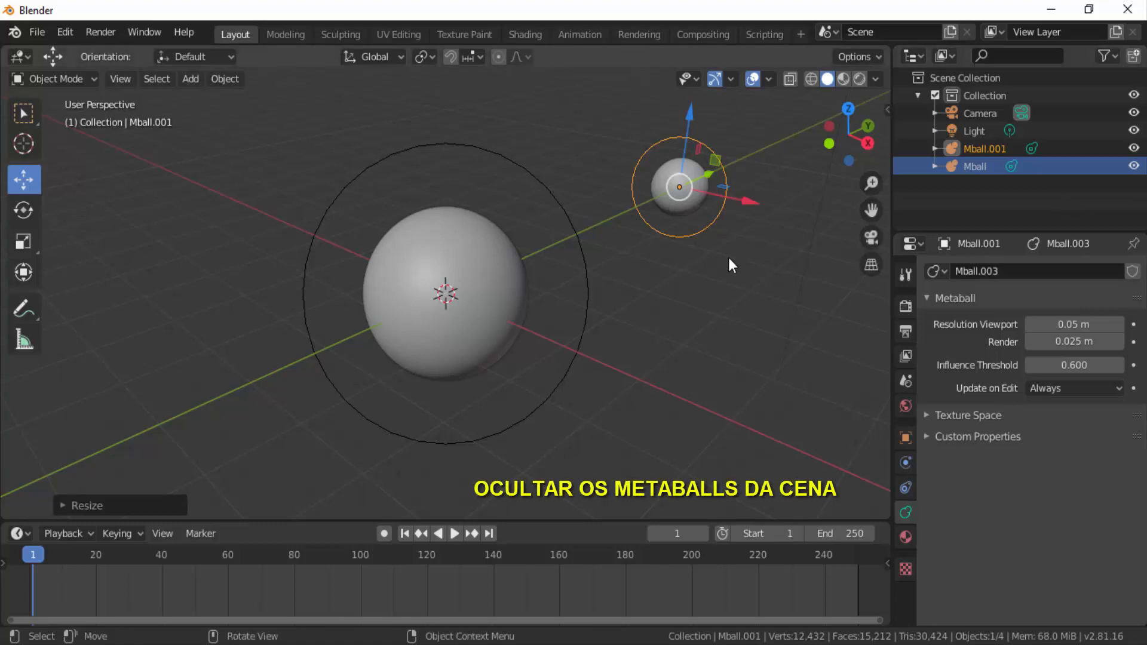
Hide the original large metaball and add a UV sphere at the origin, scaled down to about a third of its size
click(1133, 166)
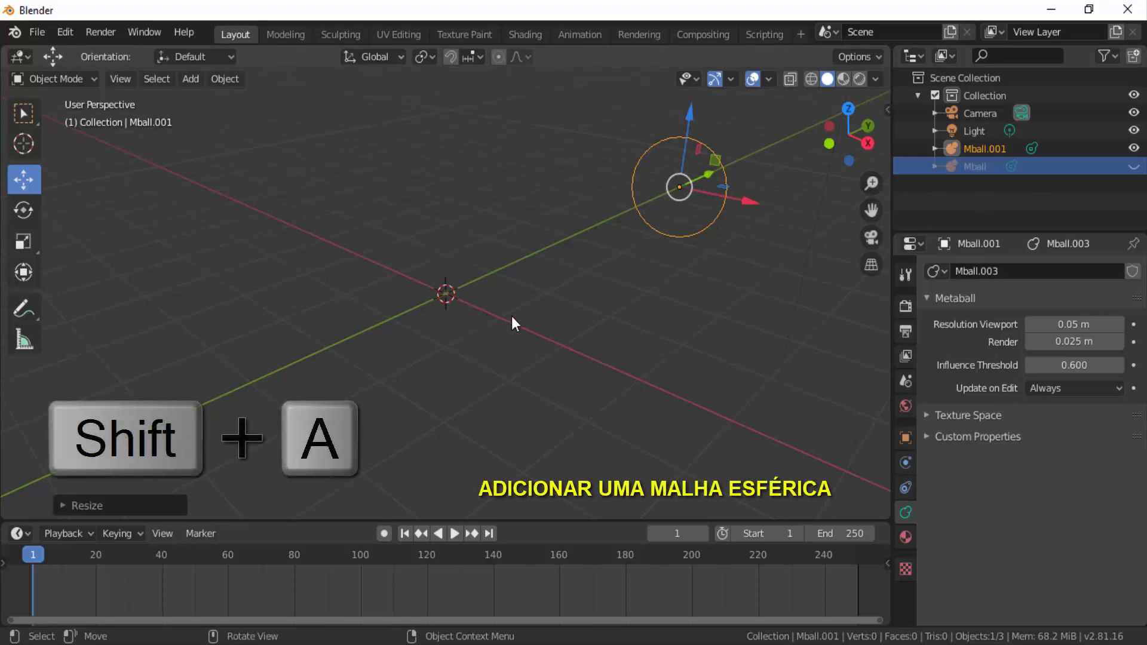
key(shift+a)
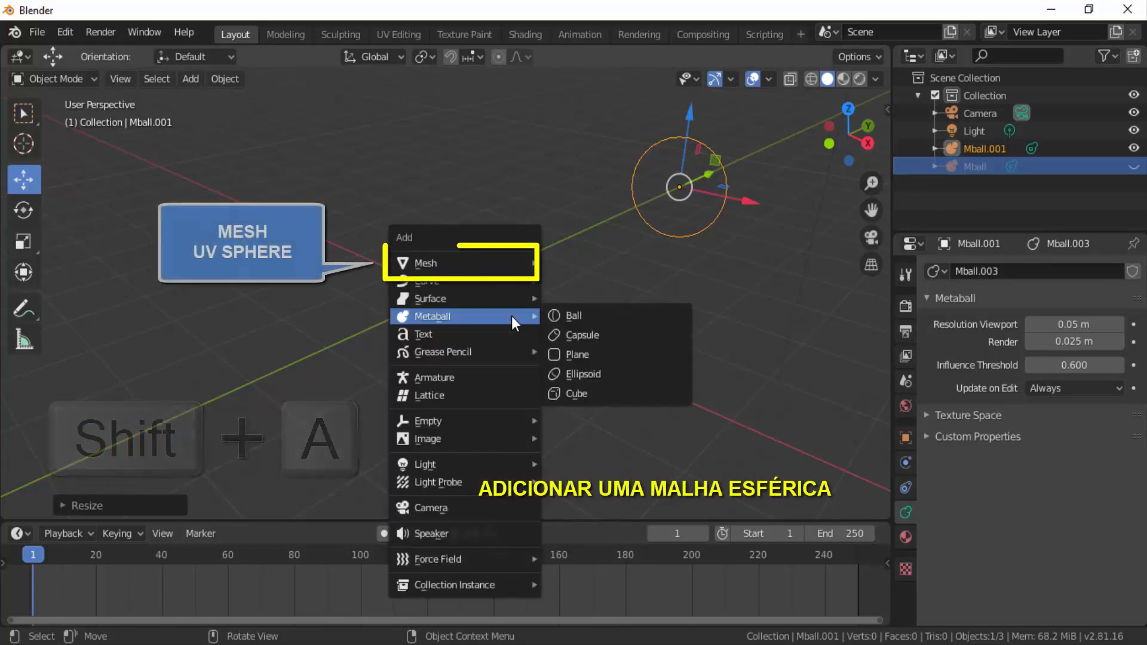
mouse_move(482, 258)
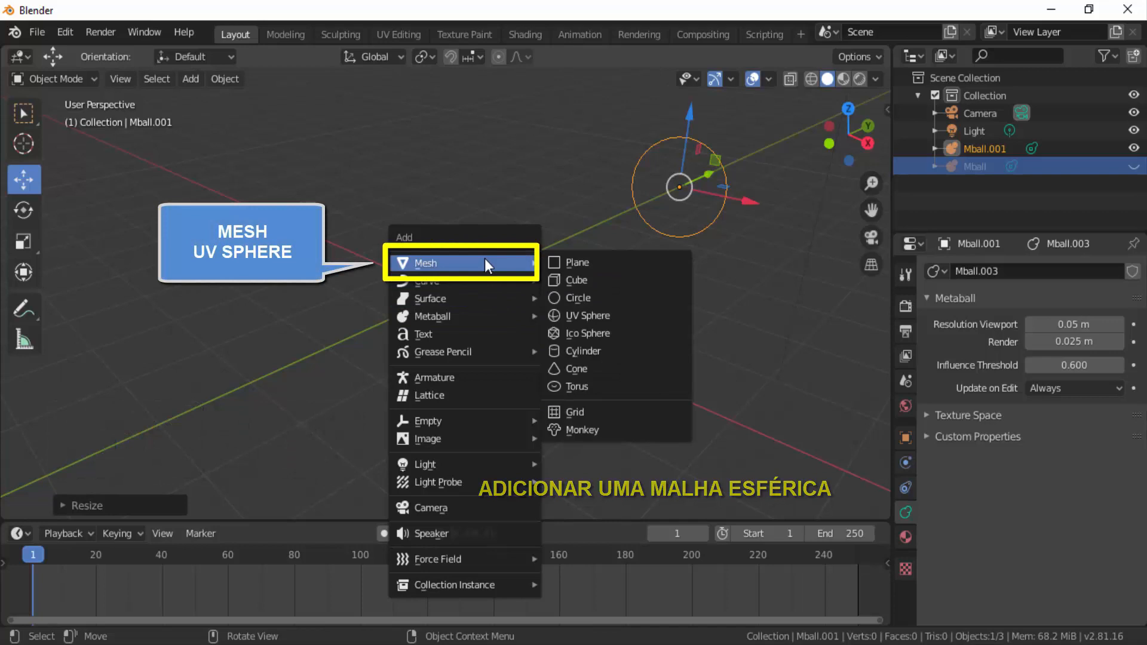
click(582, 315)
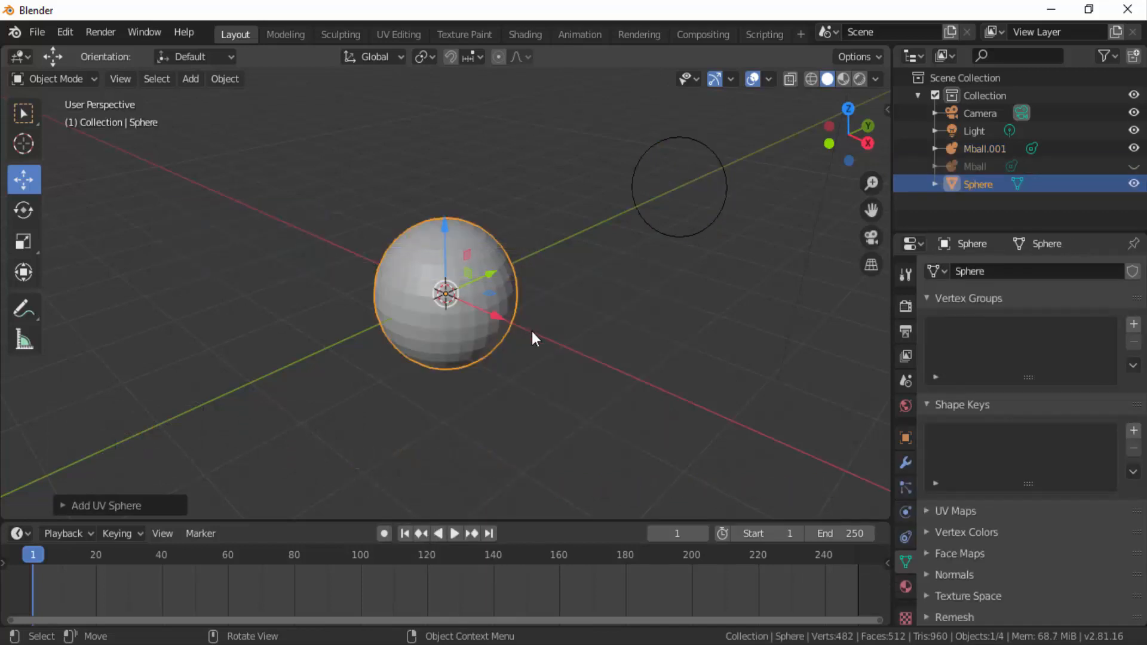
key(s)
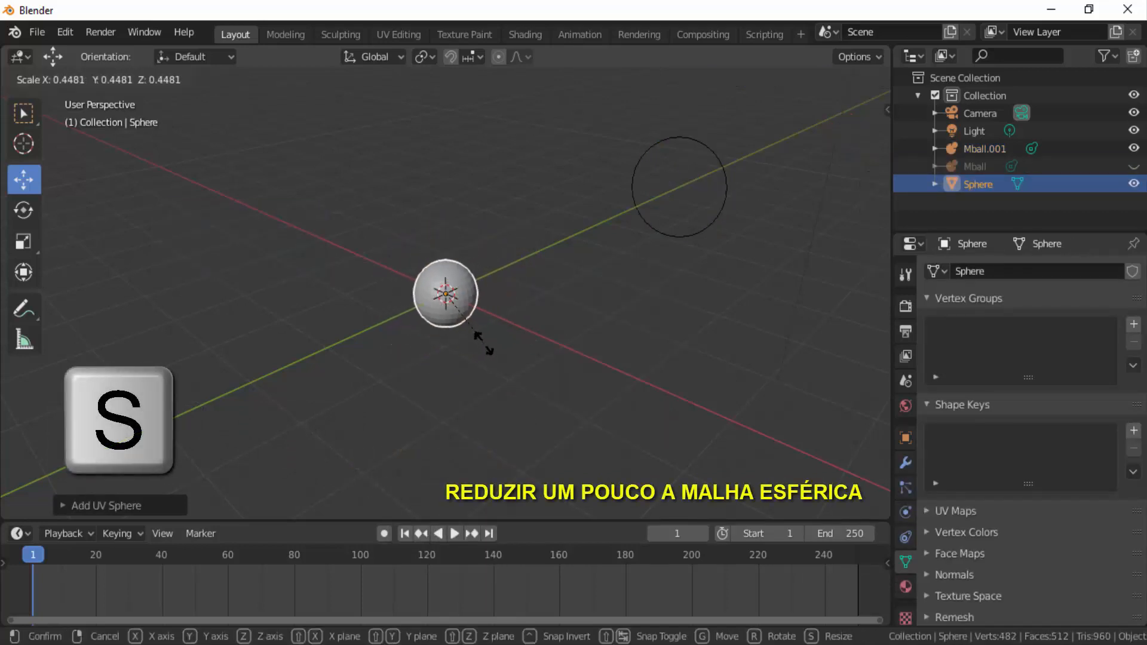
click(476, 335)
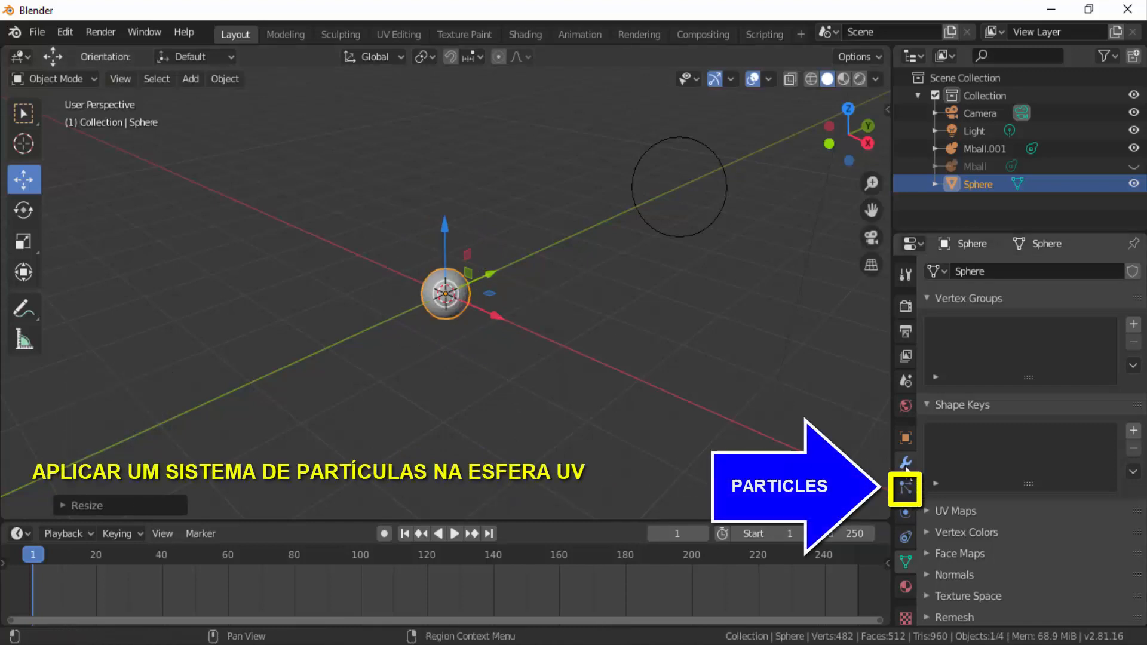
Add an emitter particle system to the UV sphere and set its particle number to 500
click(906, 488)
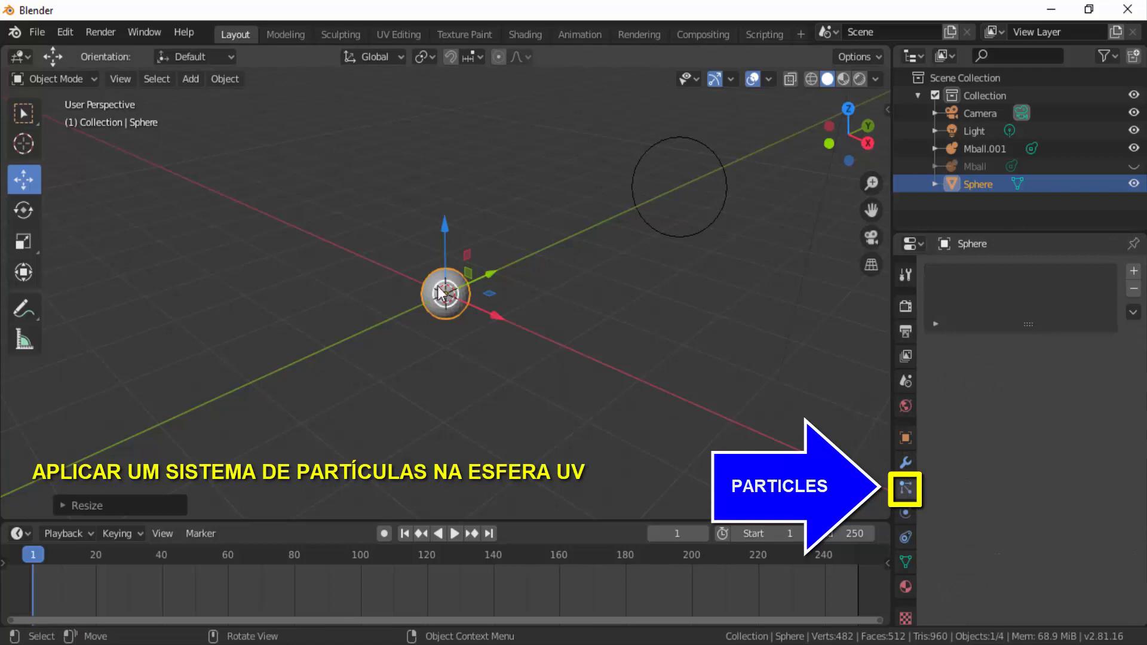
click(1134, 270)
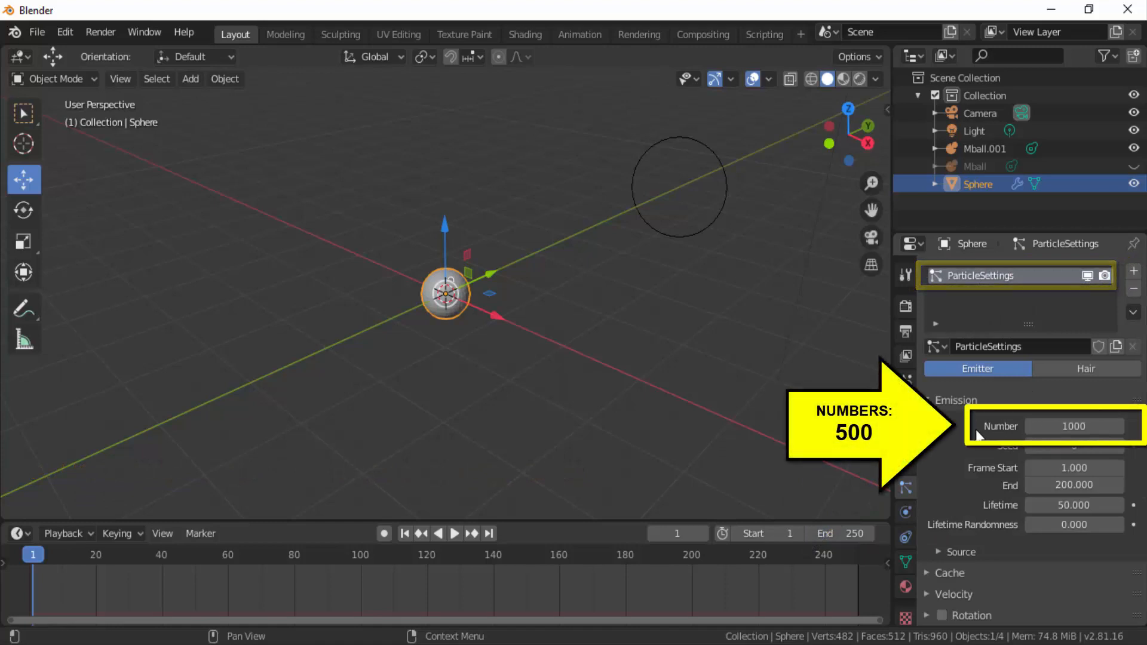
click(1030, 434)
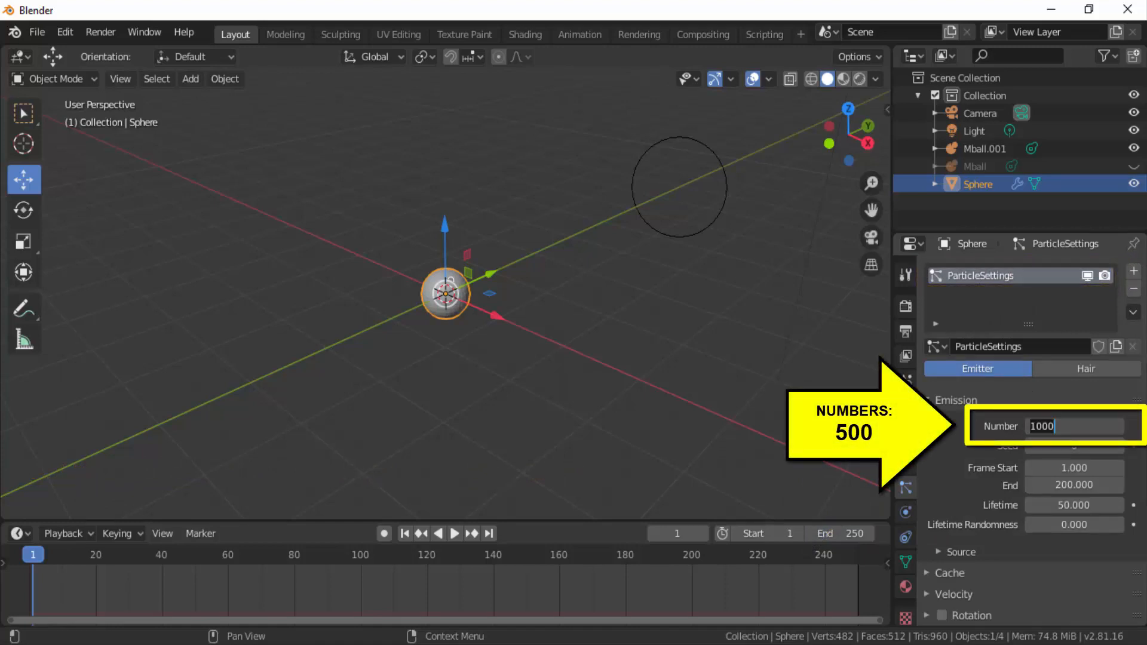
text(5)
key(Return)
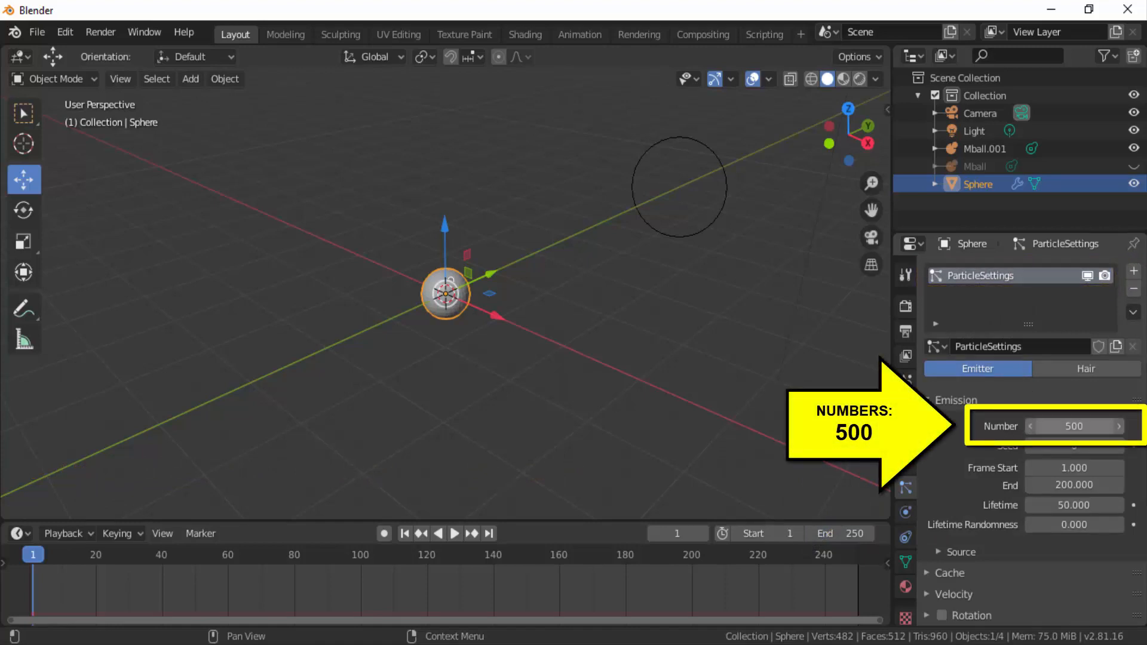
Set the Gravity field weight of the sphere's particle system to 0
scroll(1004, 463, down, 6)
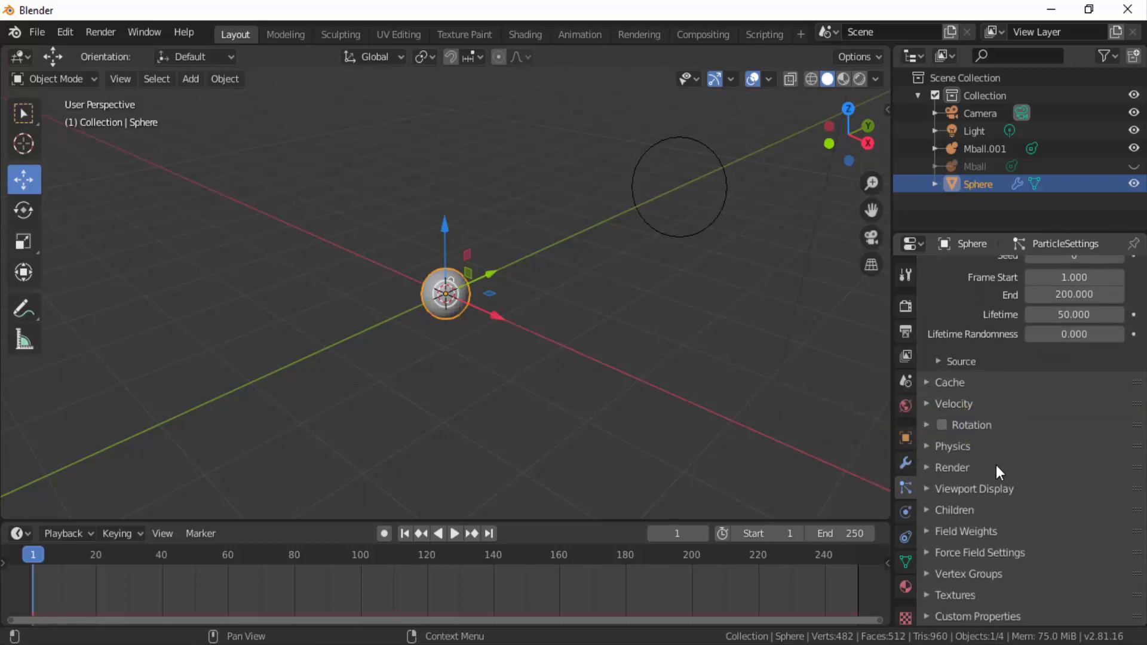
click(924, 530)
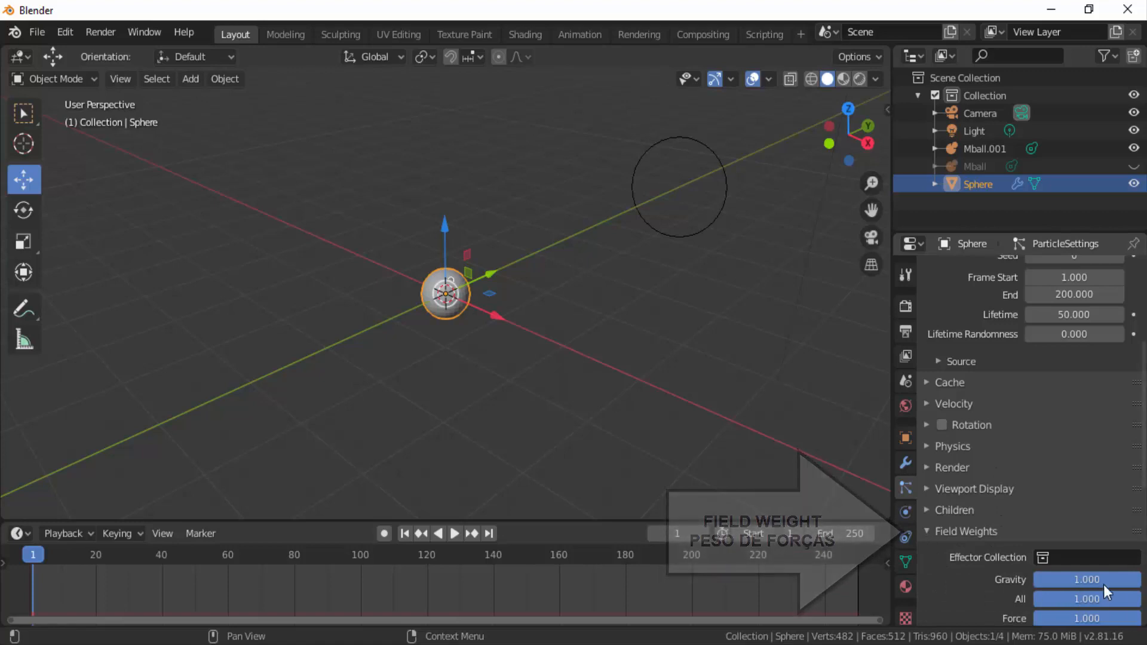
drag(1112, 579, 1032, 580)
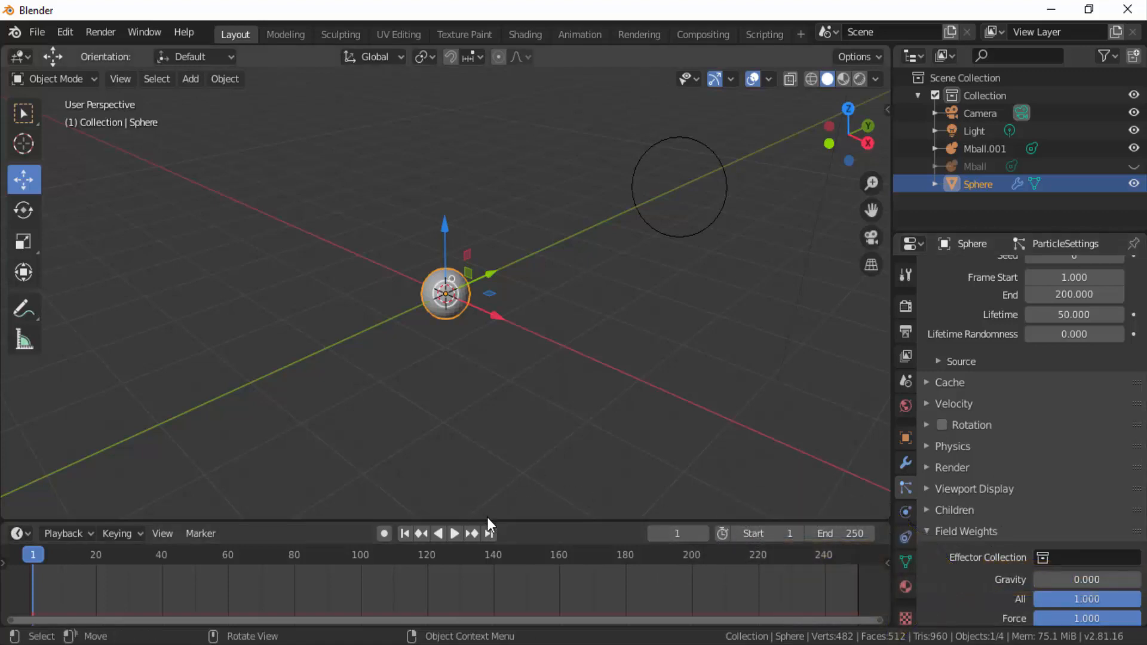
Enlarge the timeline area slightly and play the animation to preview the particle emission, stopping at frame 69
drag(487, 517, 486, 500)
click(454, 513)
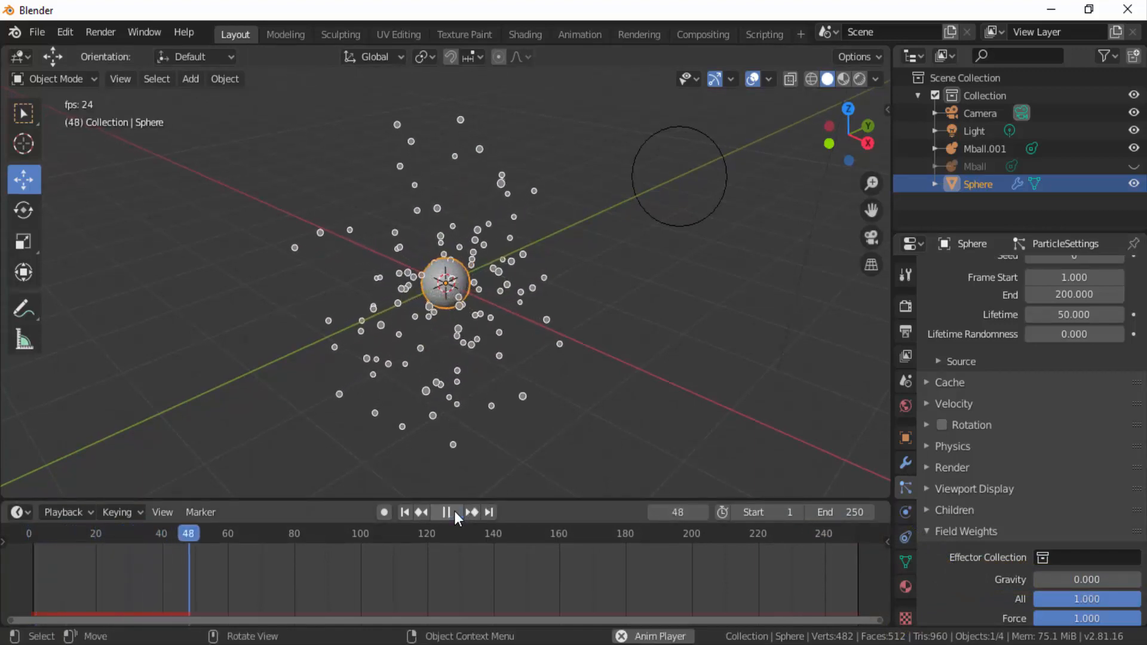
click(454, 511)
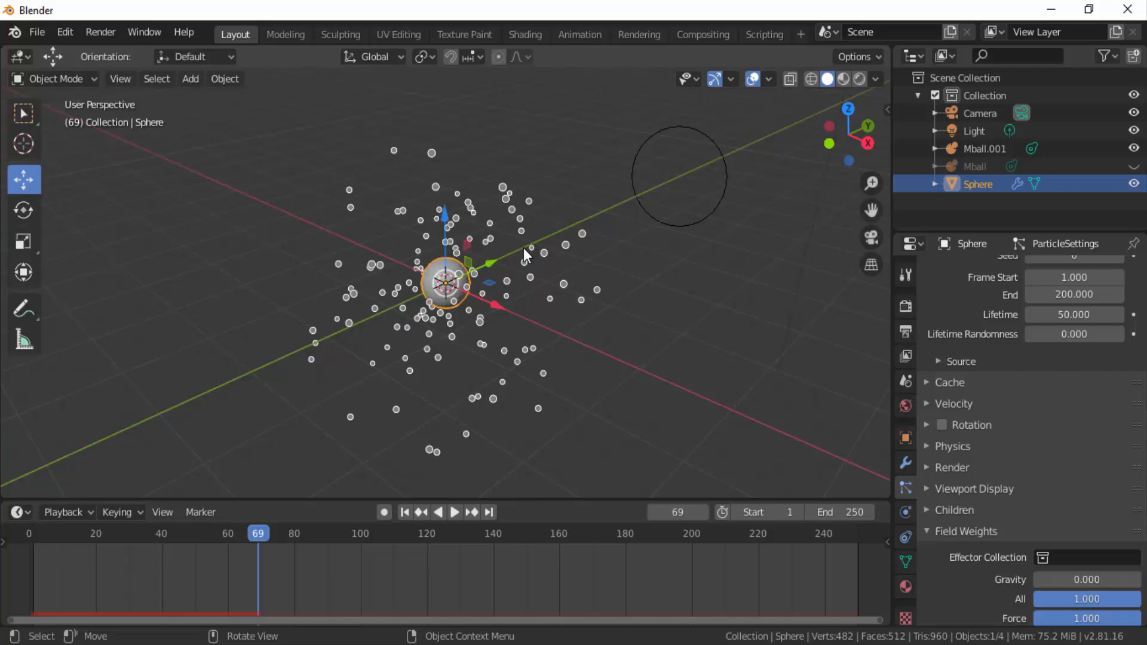
Render the sphere's particles as Object, using Mball.001 as the instance object
click(929, 468)
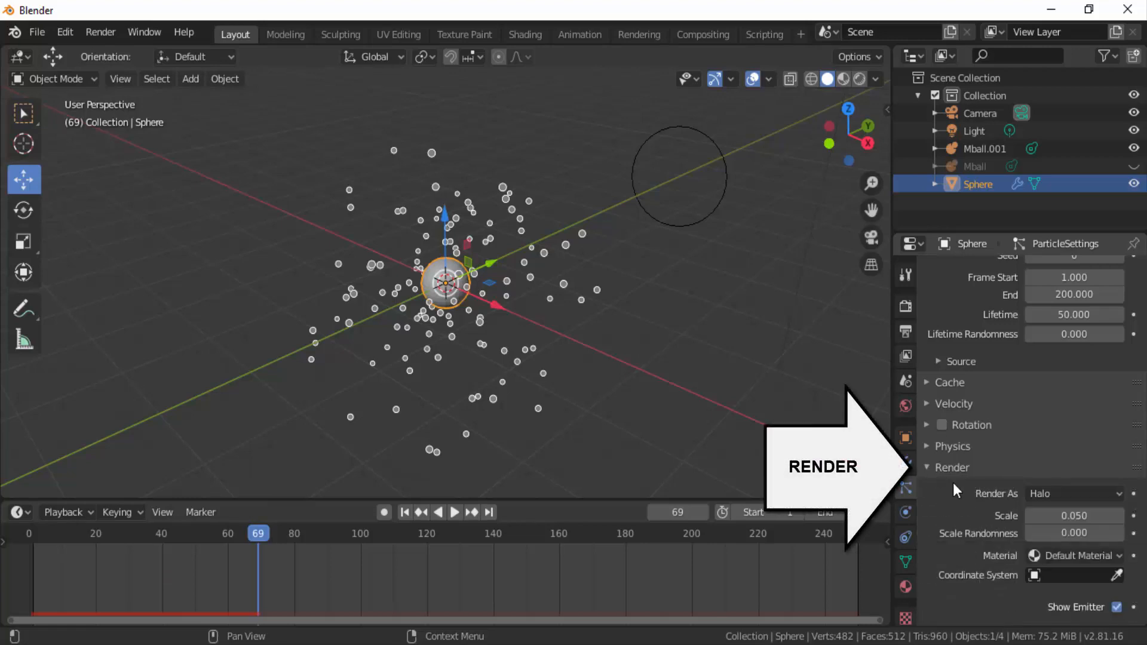
click(1051, 497)
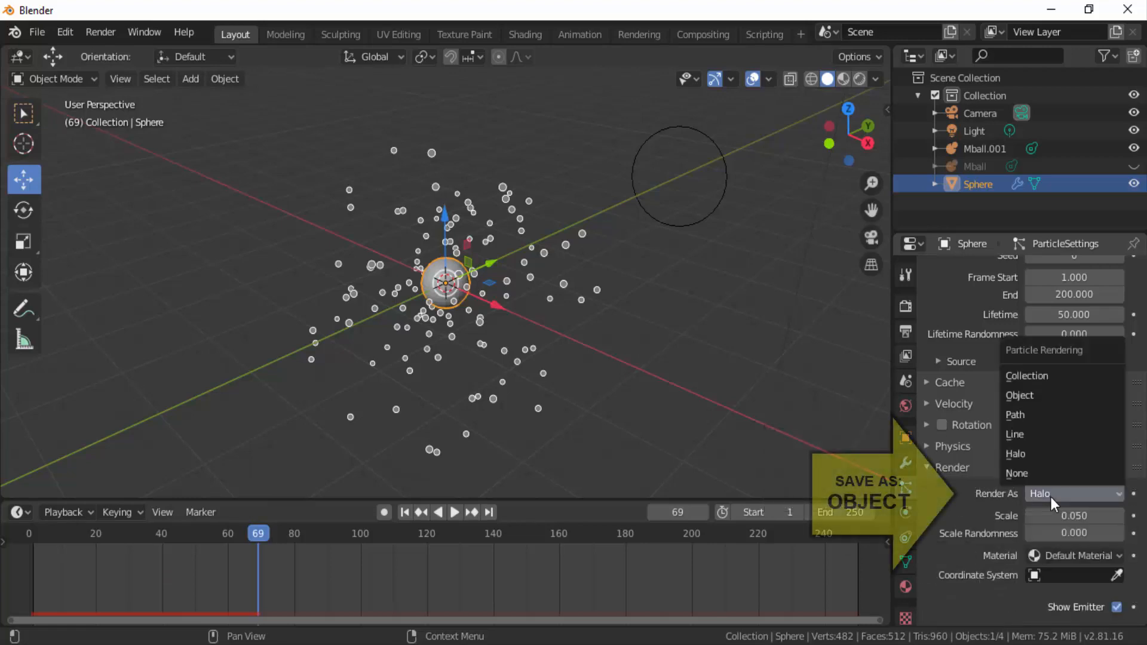
click(1032, 389)
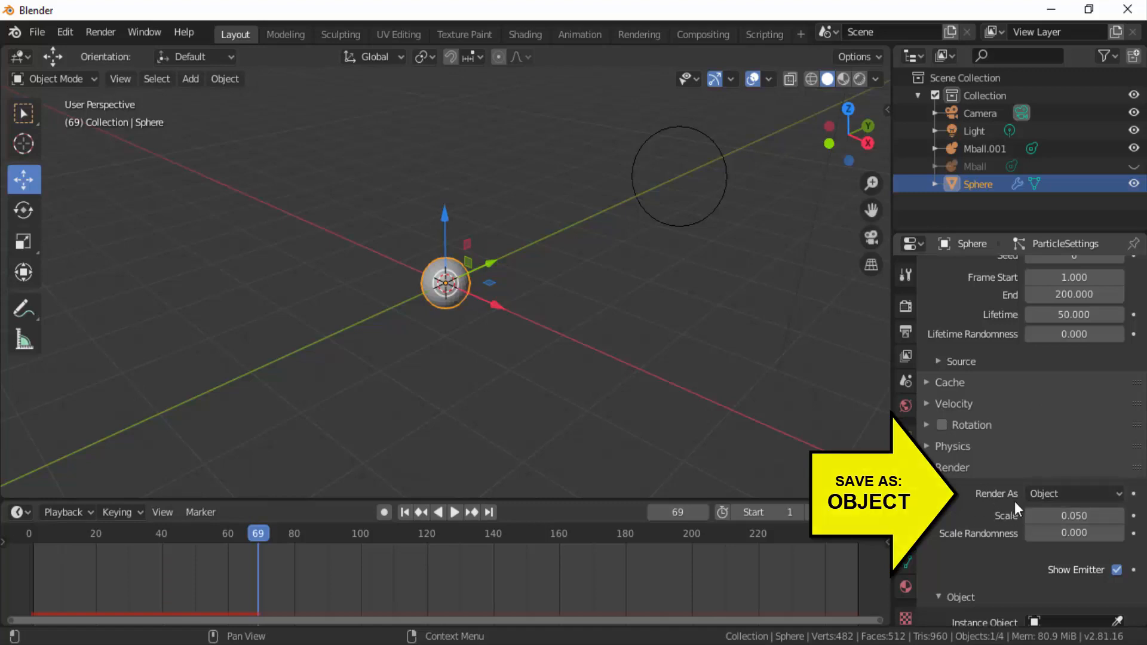
scroll(1023, 501, down, 6)
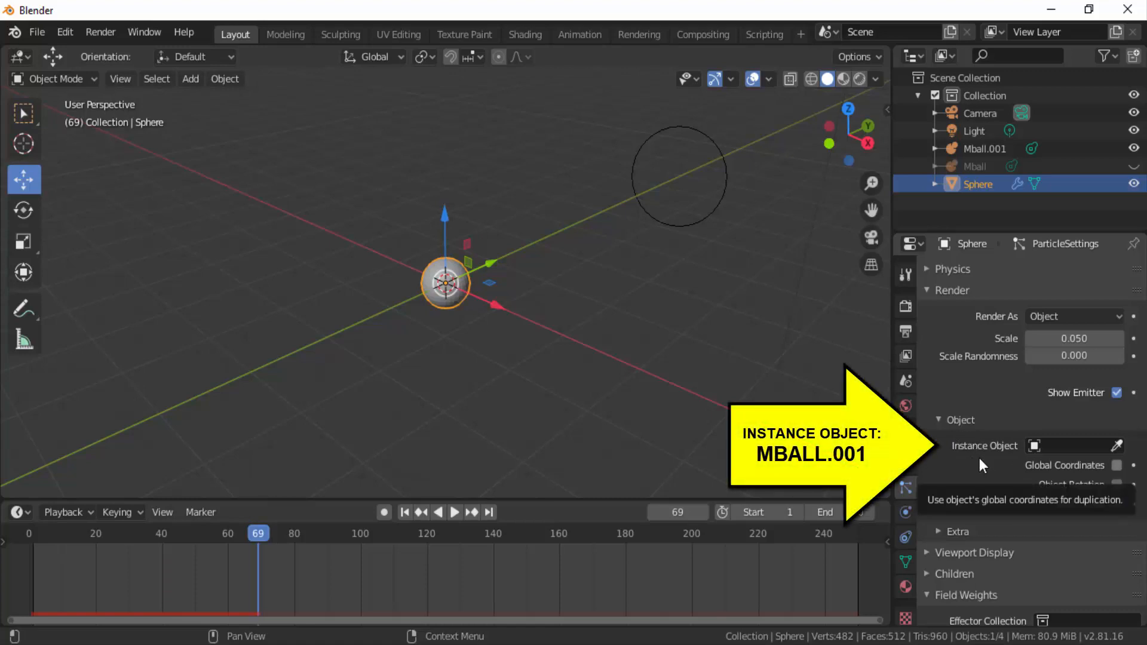
click(1080, 446)
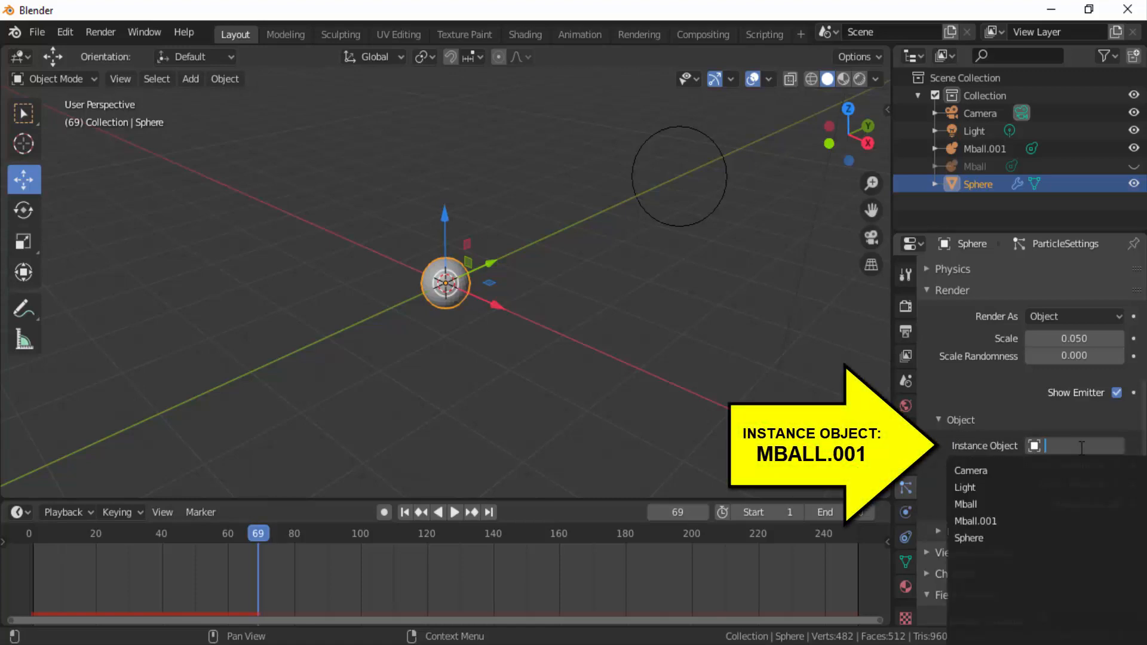
click(992, 520)
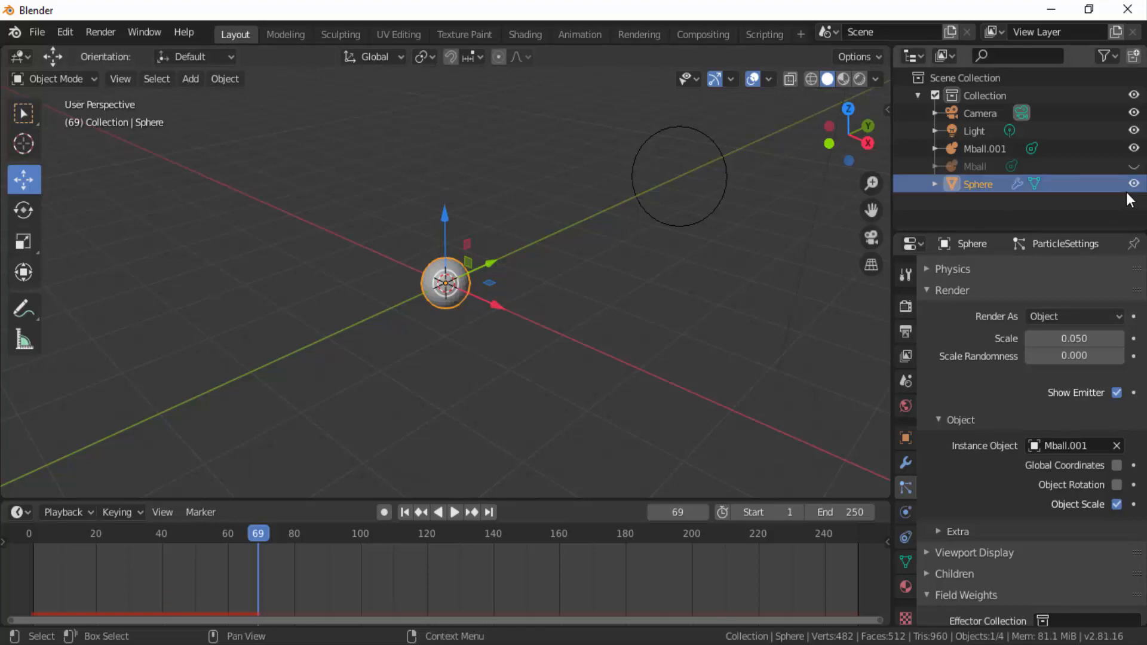
Unhide the large Mball metaball and return the animation to frame 1
click(1134, 166)
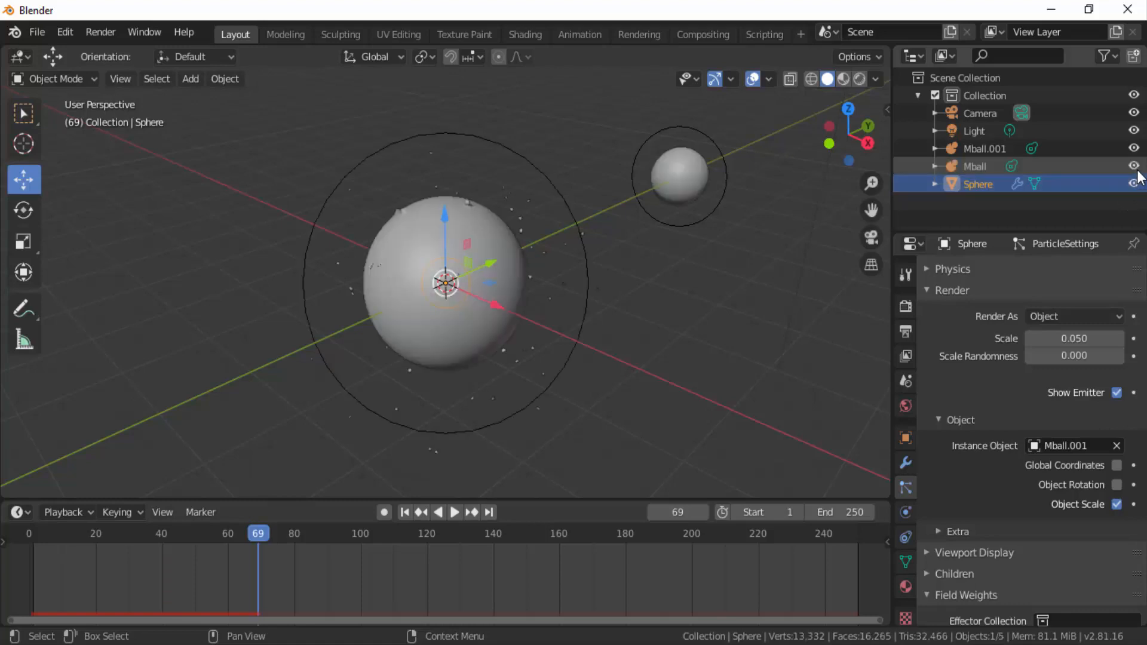
click(405, 512)
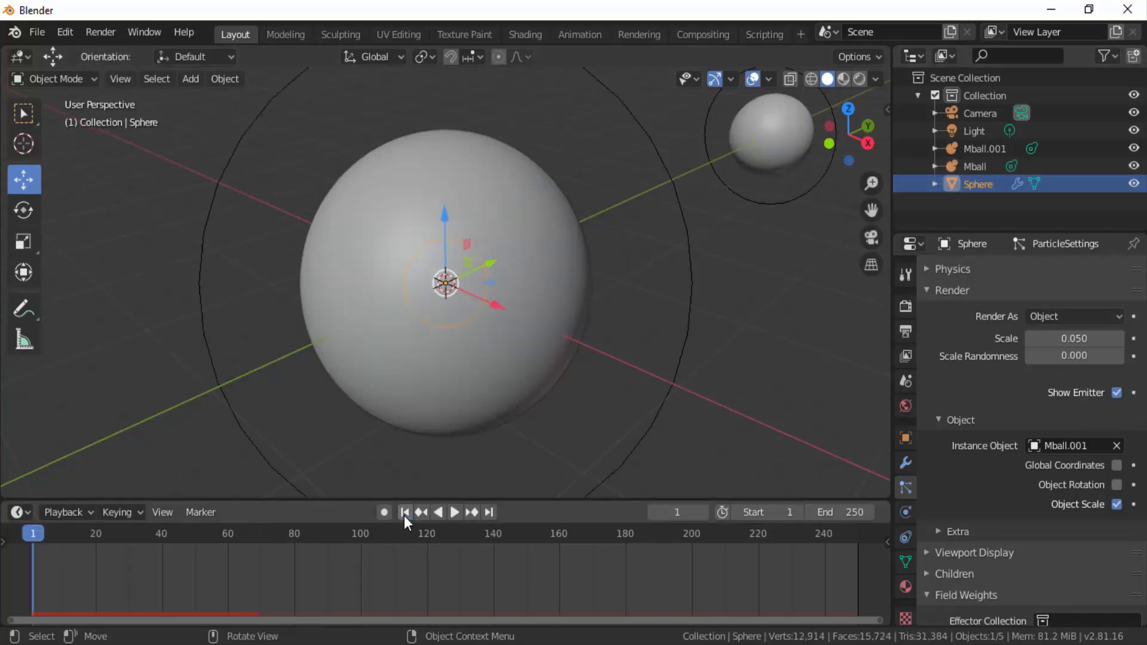
Preview the metaball particle emission before and after setting its render scale to 0.210, stopping at frames 140 and 179
click(453, 514)
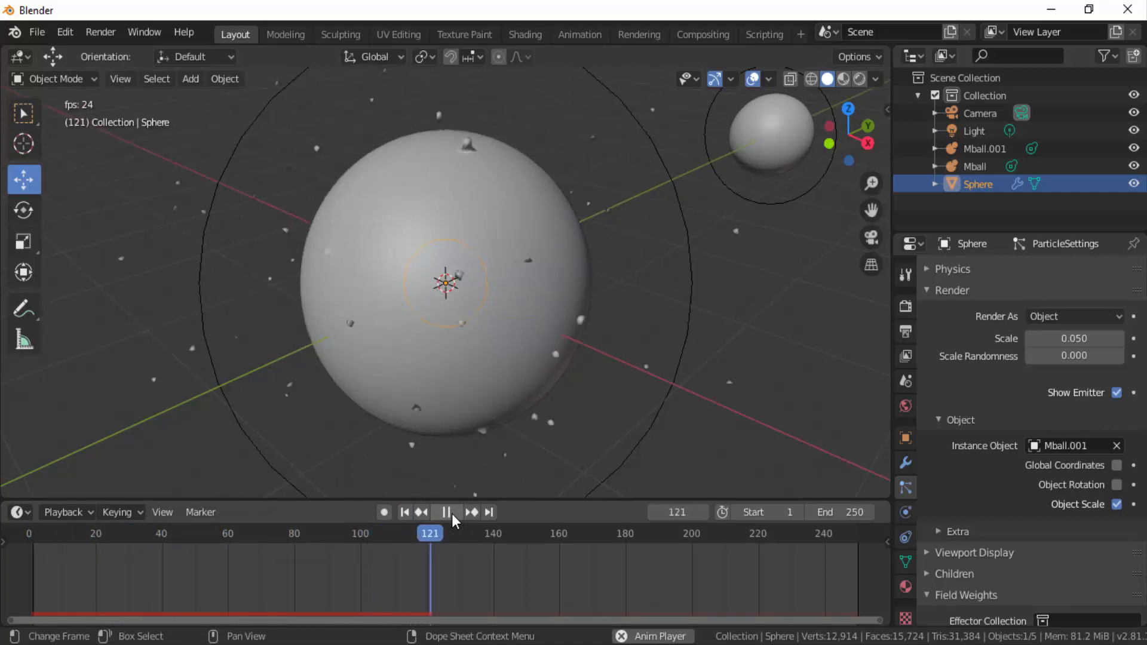
click(452, 513)
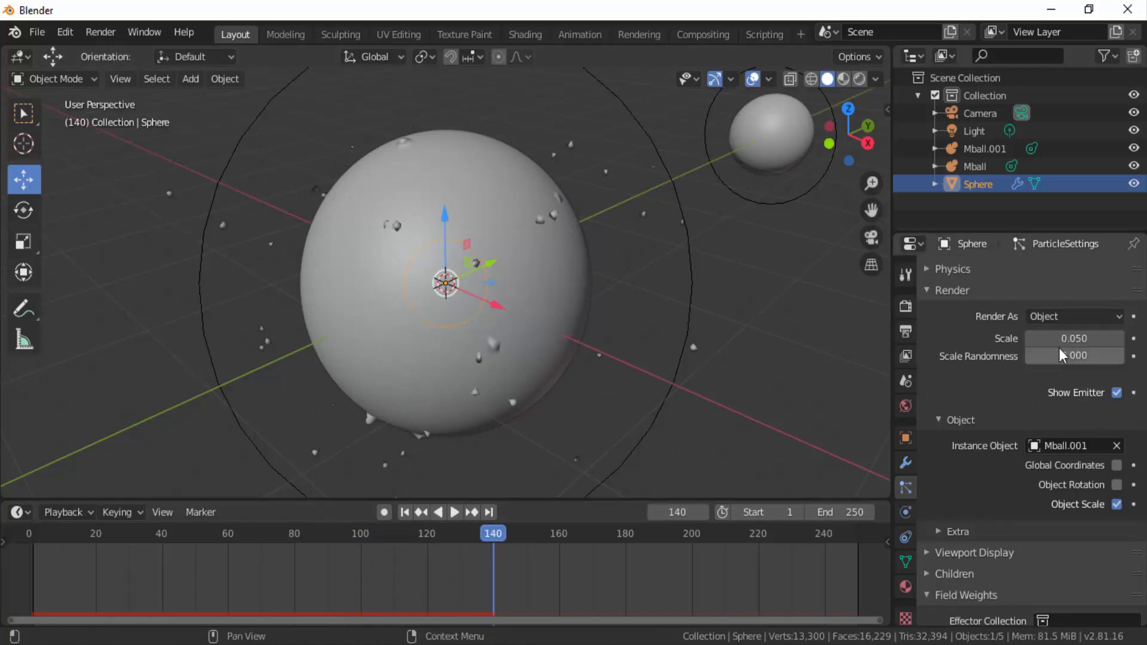
drag(1057, 339, 1115, 338)
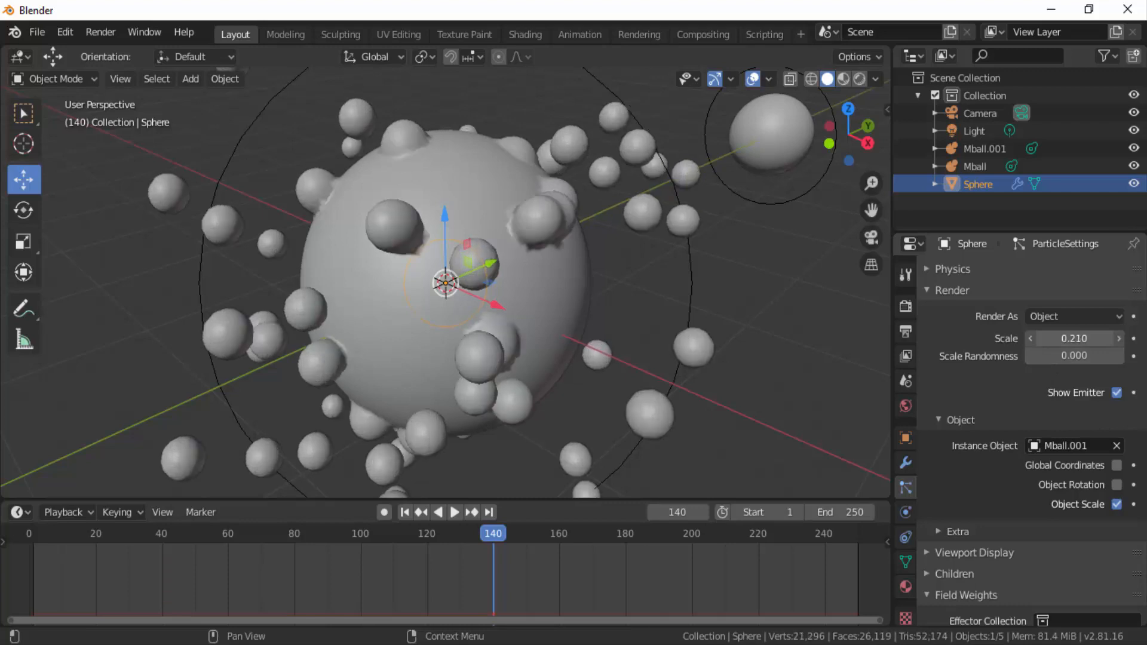
click(405, 513)
click(455, 513)
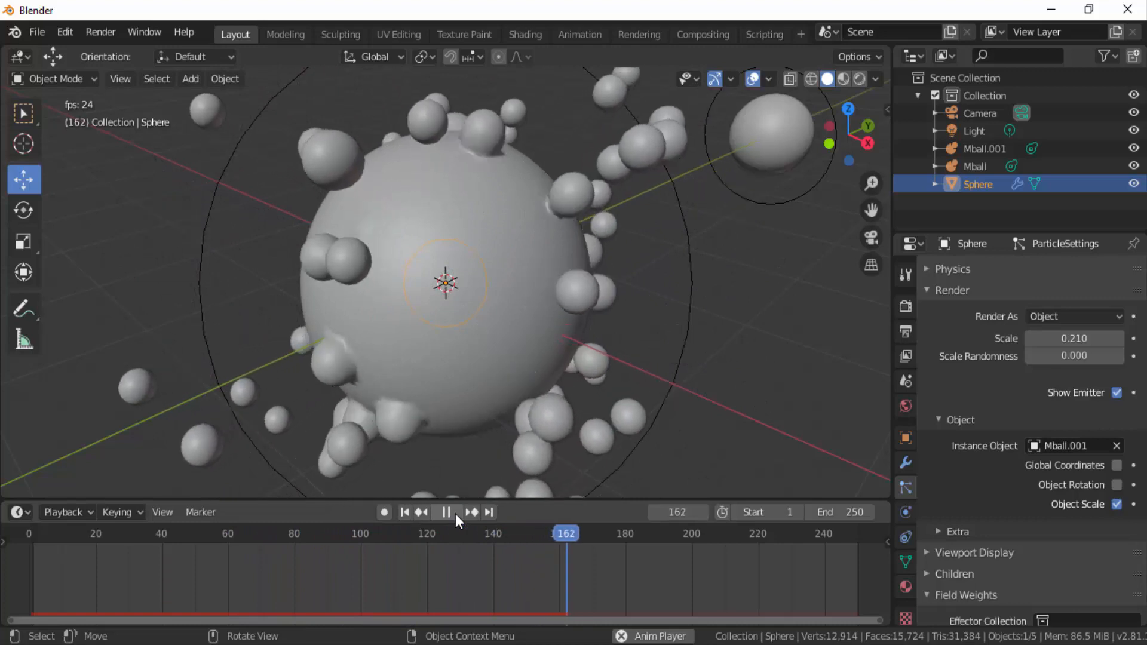
click(456, 514)
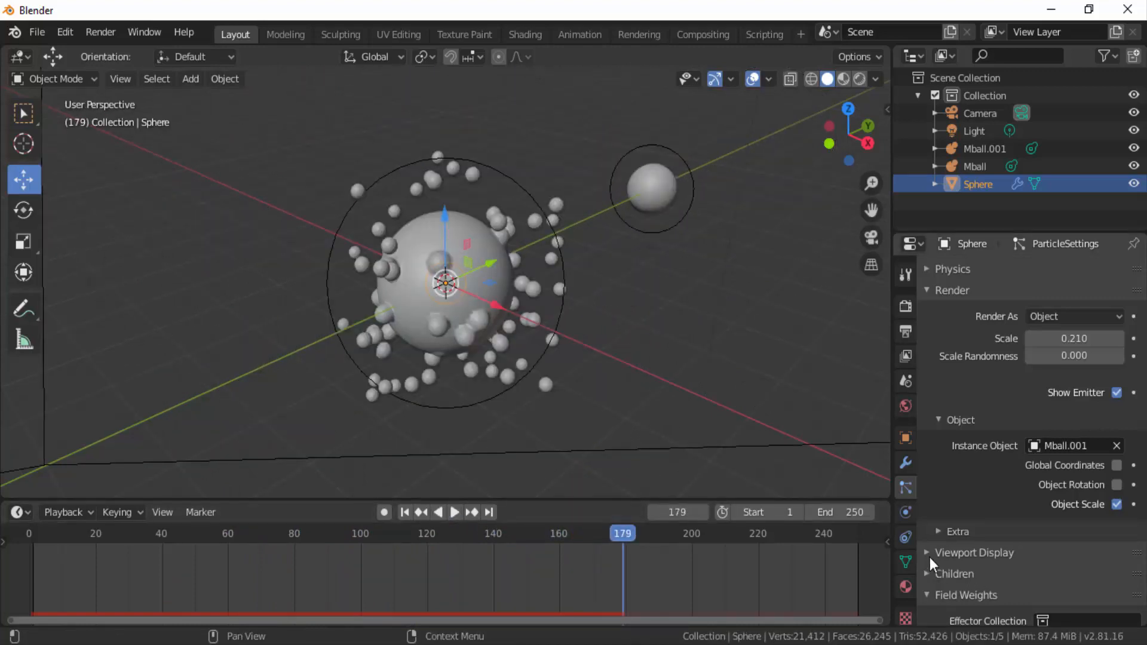
Set the particle system's Gravity field weight to 1.000 and replay the animation from frame 1, stopping at frame 48
scroll(929, 557, down, 6)
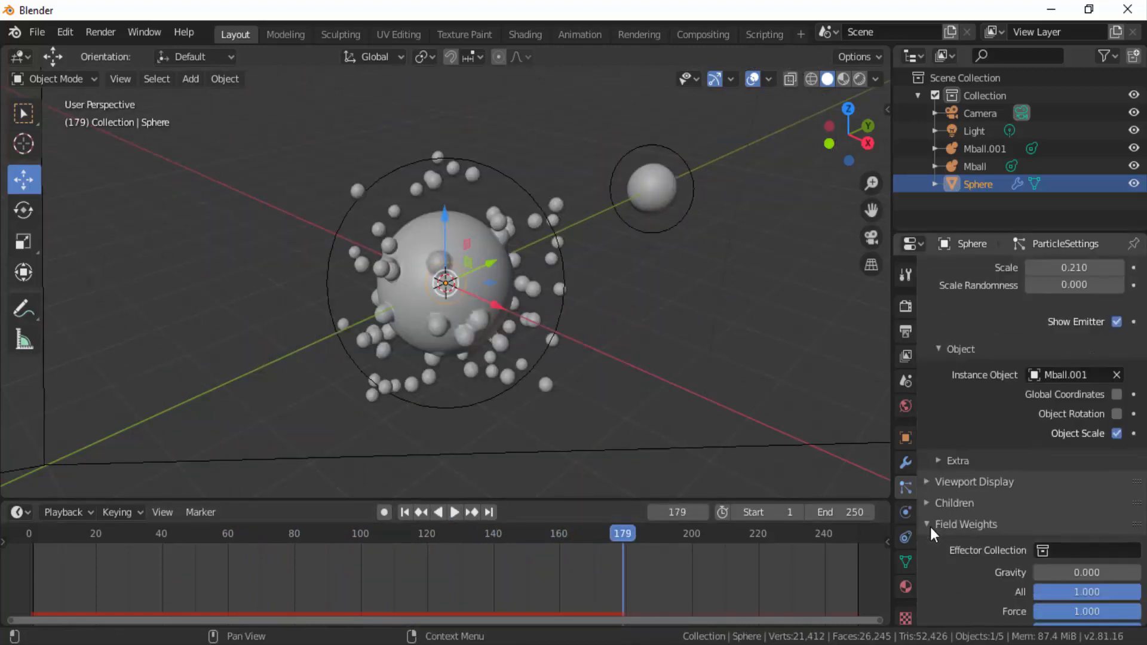
drag(1079, 466, 980, 466)
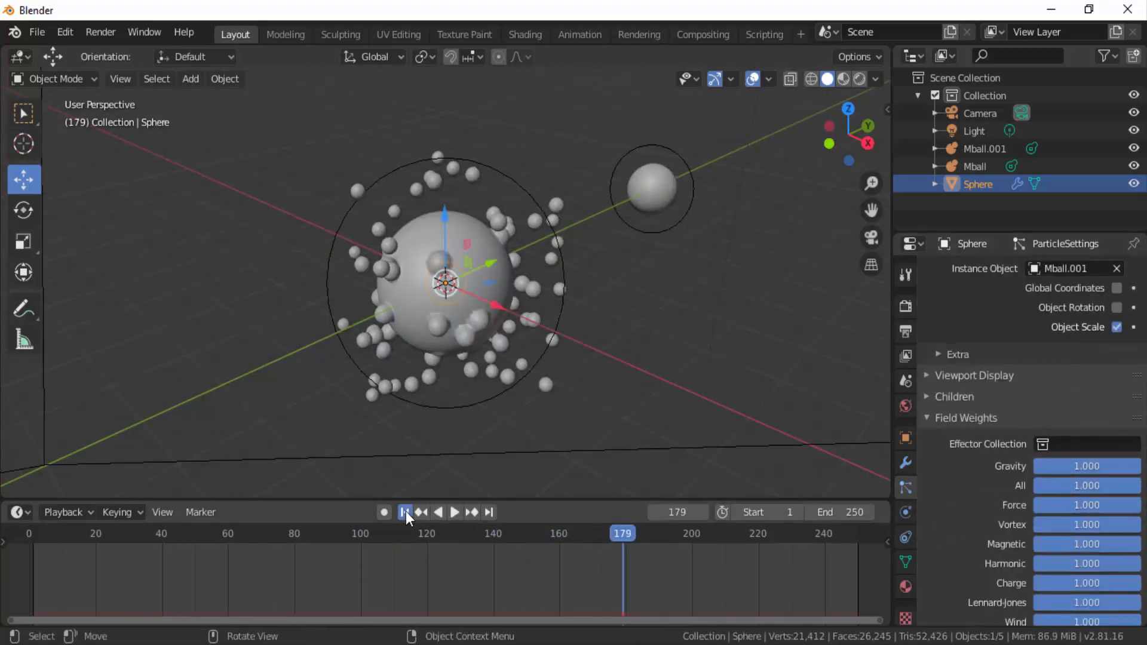
click(404, 512)
click(453, 512)
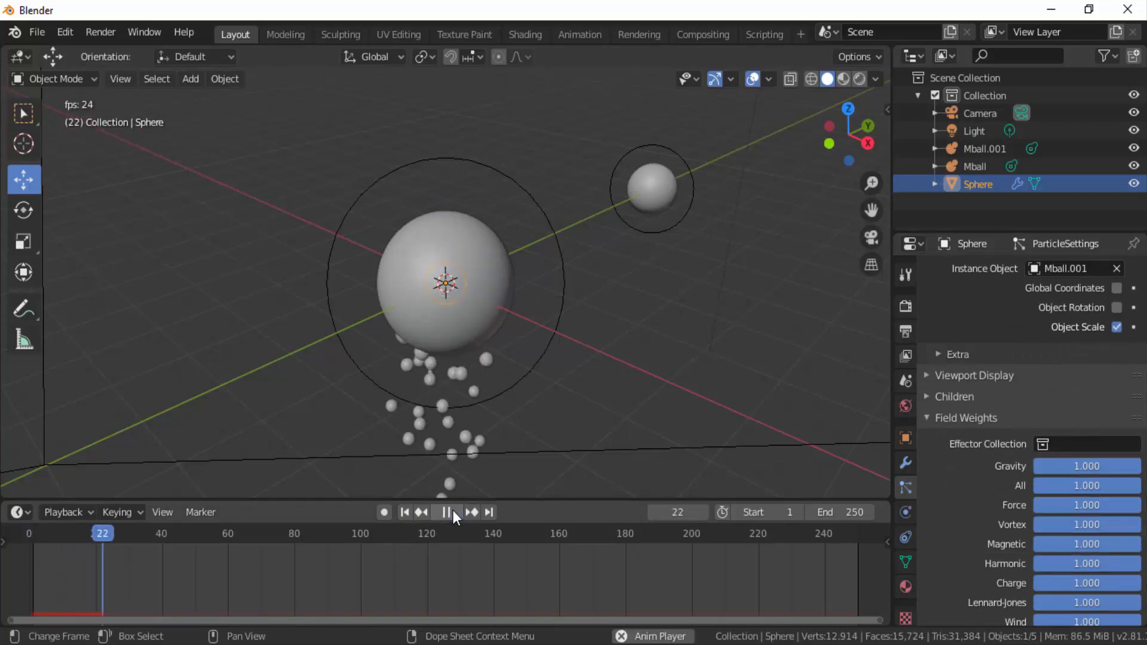
click(453, 512)
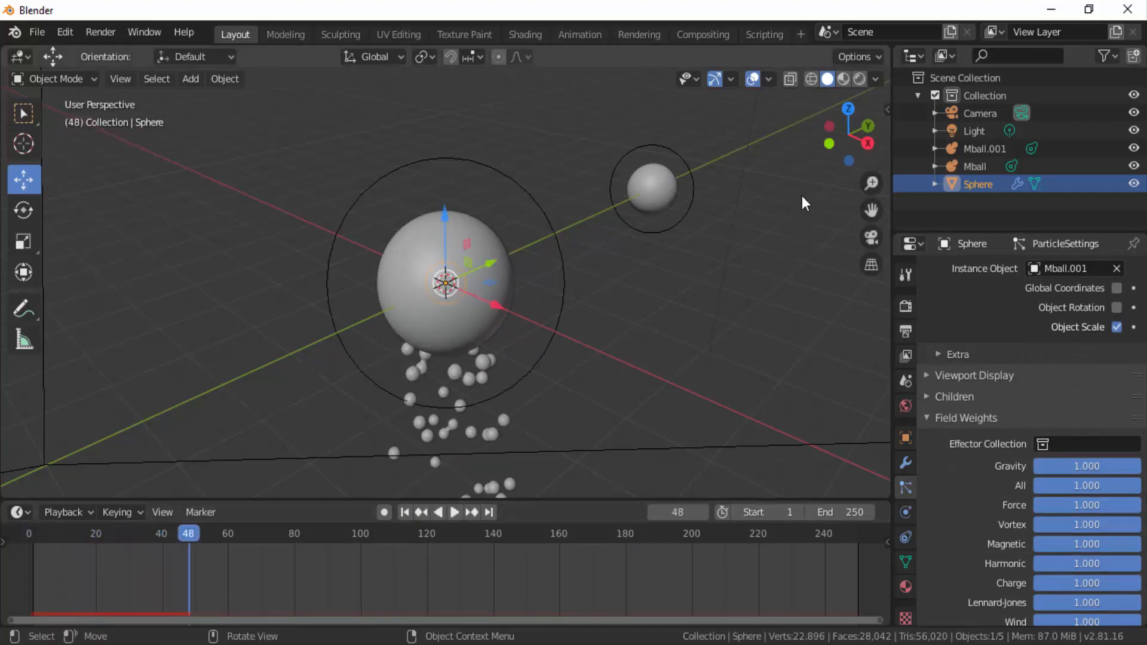
Set the particles' render scale to 0.400 and replay the animation from frame 1, stopping at frame 48
drag(848, 135, 822, 139)
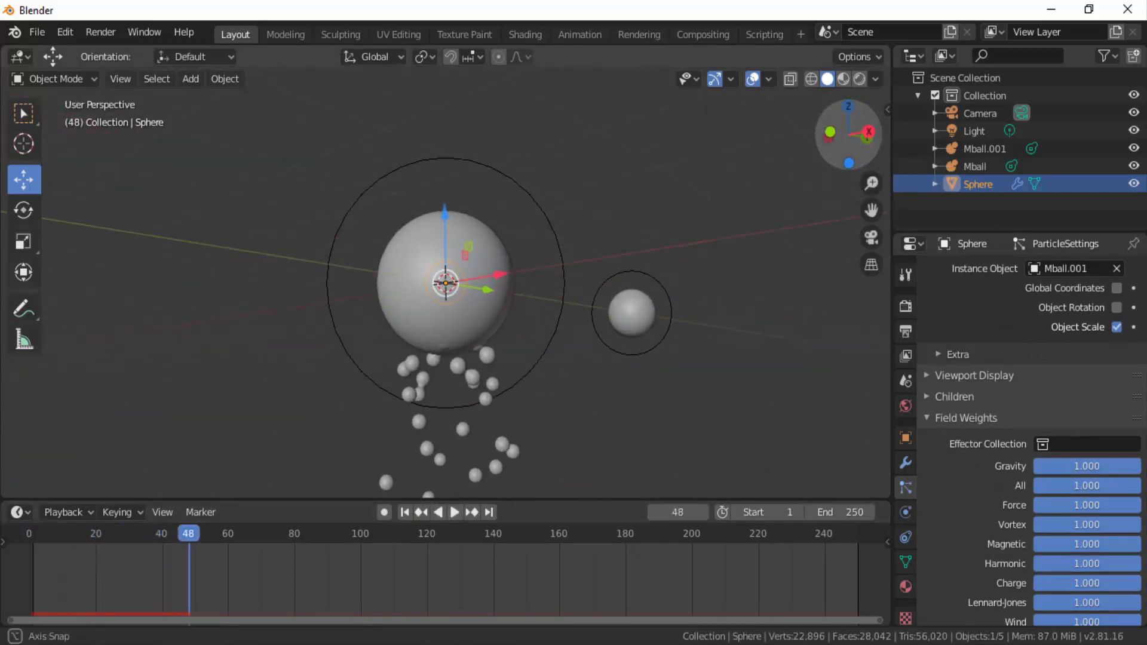
scroll(1000, 386, up, 6)
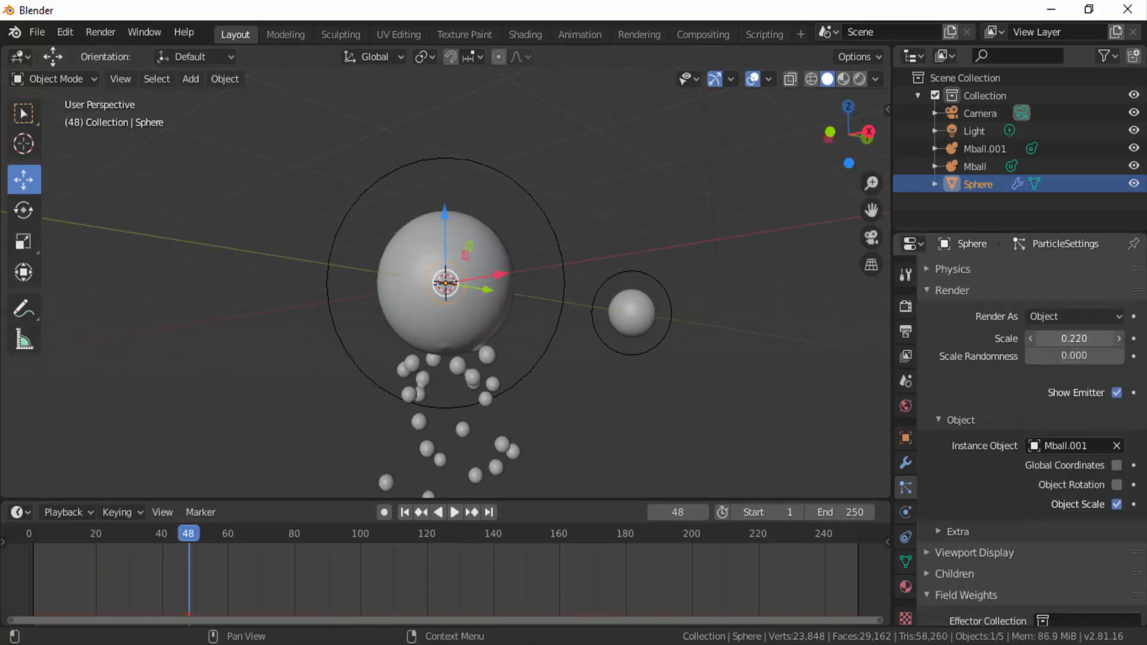
drag(1075, 338, 1102, 338)
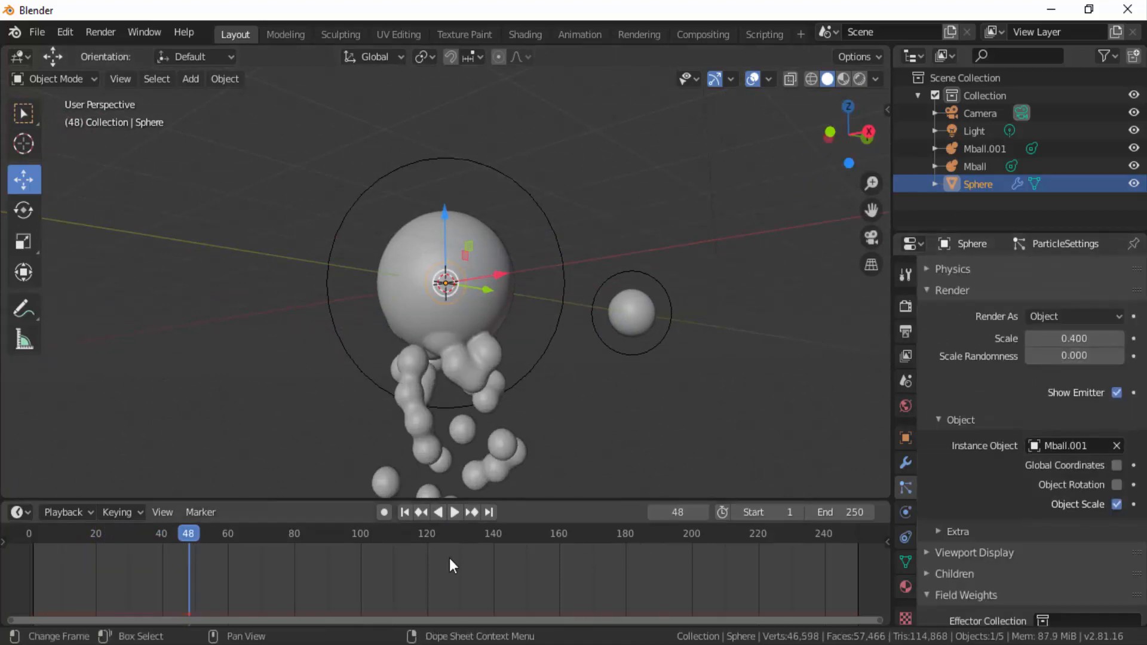
click(405, 512)
click(453, 512)
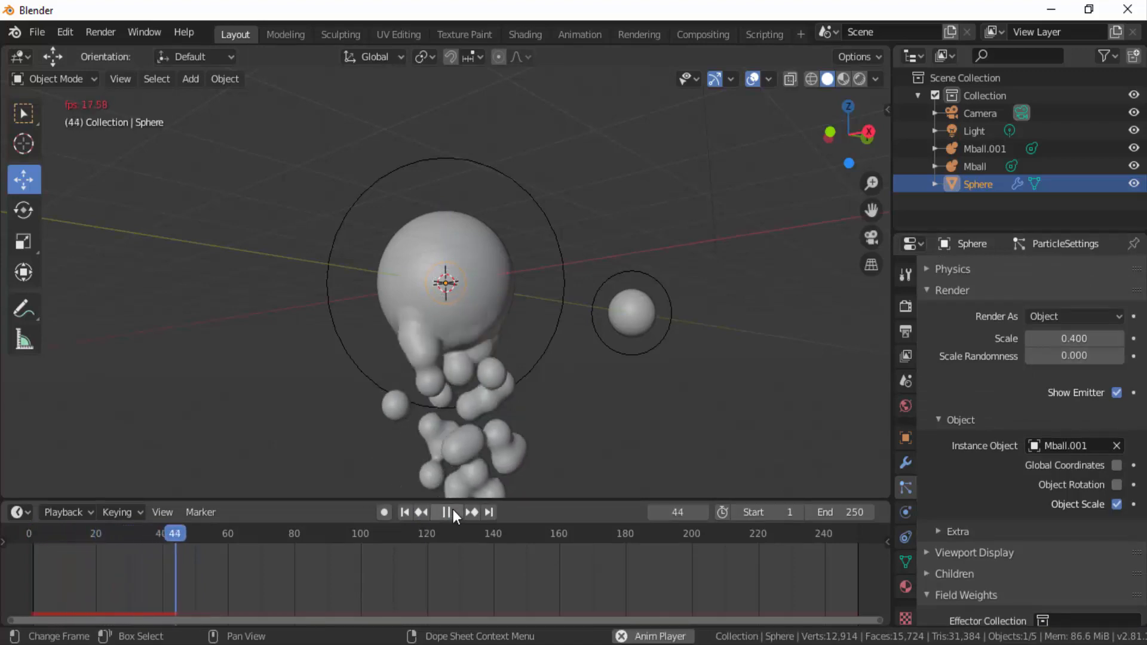
click(453, 512)
Set the particle system's Gravity field weight to -1 and replay the animation from frame 1, stopping at frame 30
scroll(1018, 541, down, 6)
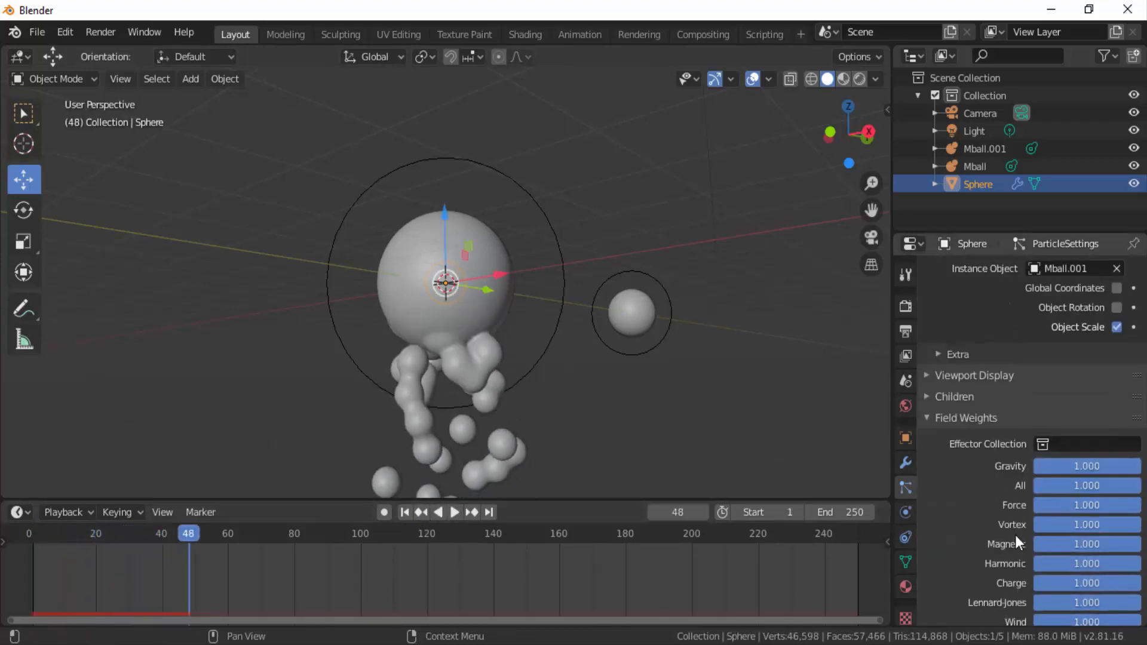
click(1059, 467)
key(BackSpace)
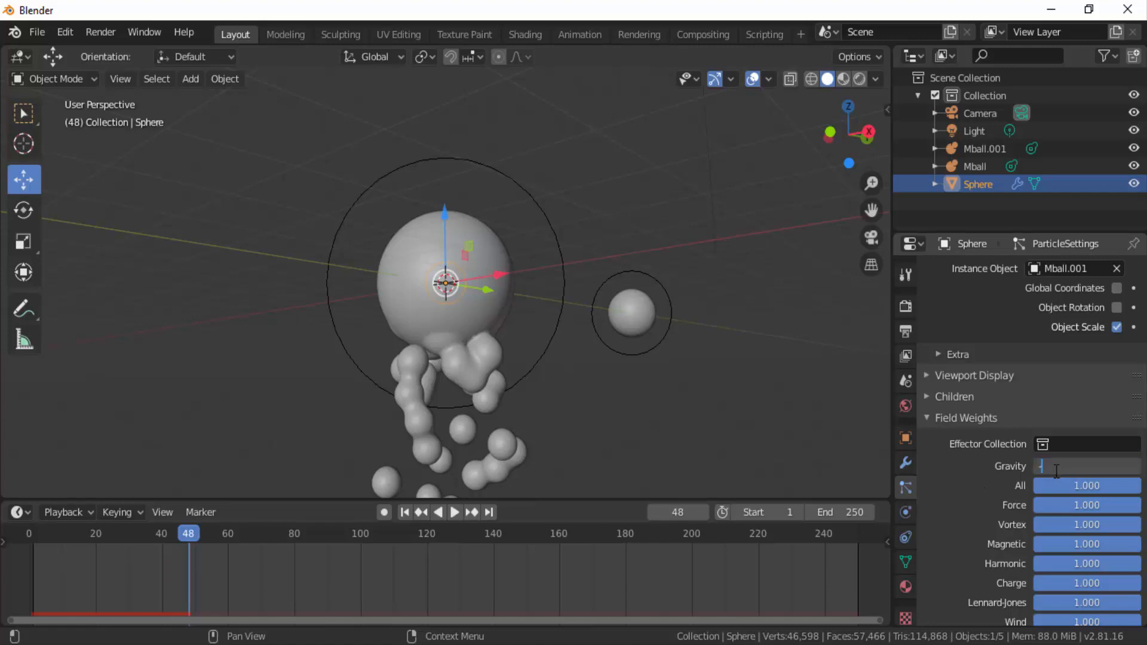
key(Return)
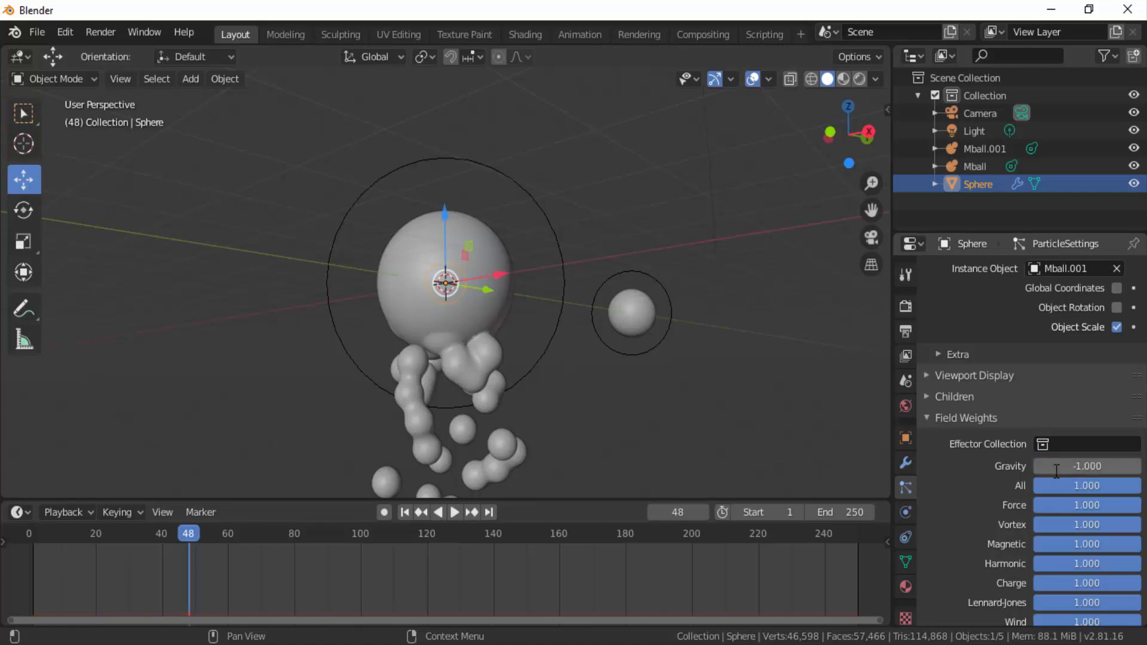
click(405, 512)
click(454, 512)
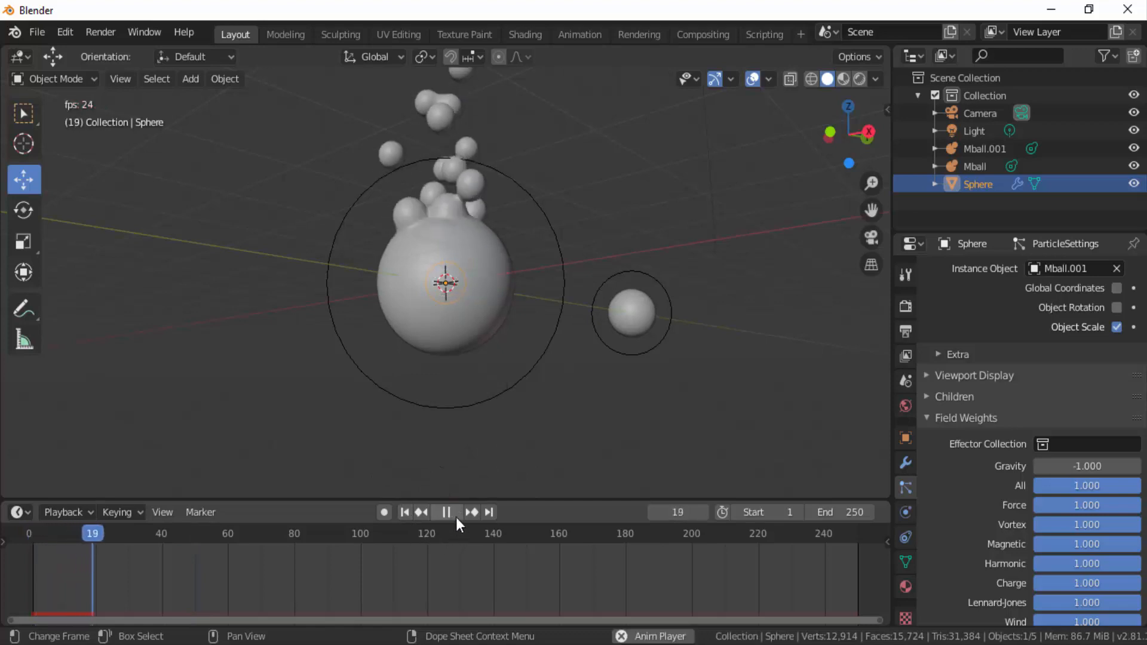
click(456, 517)
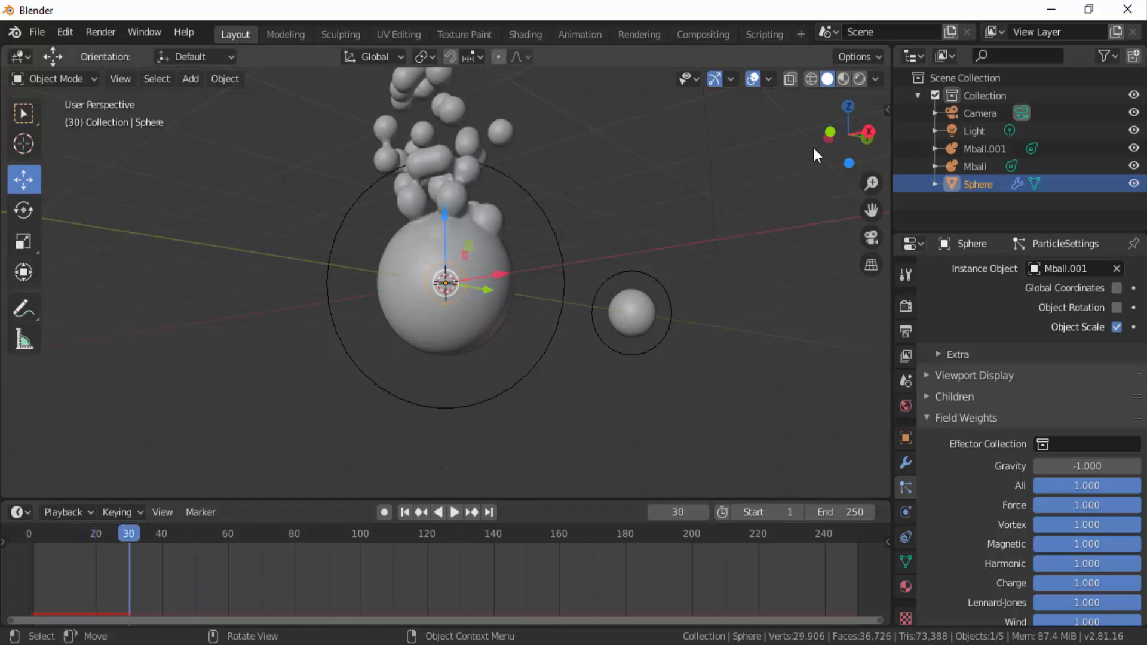
Continue the animation from a wider view of the rising metaball stream, stopping at frame 126
drag(823, 143, 811, 189)
scroll(596, 288, down, 3)
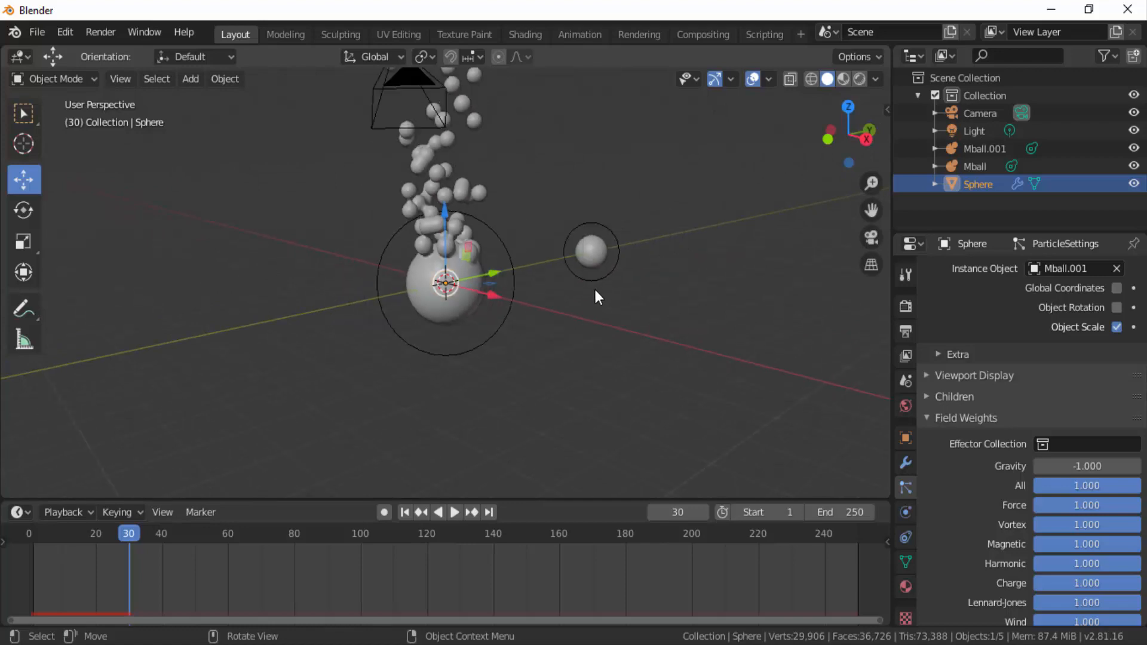
click(452, 511)
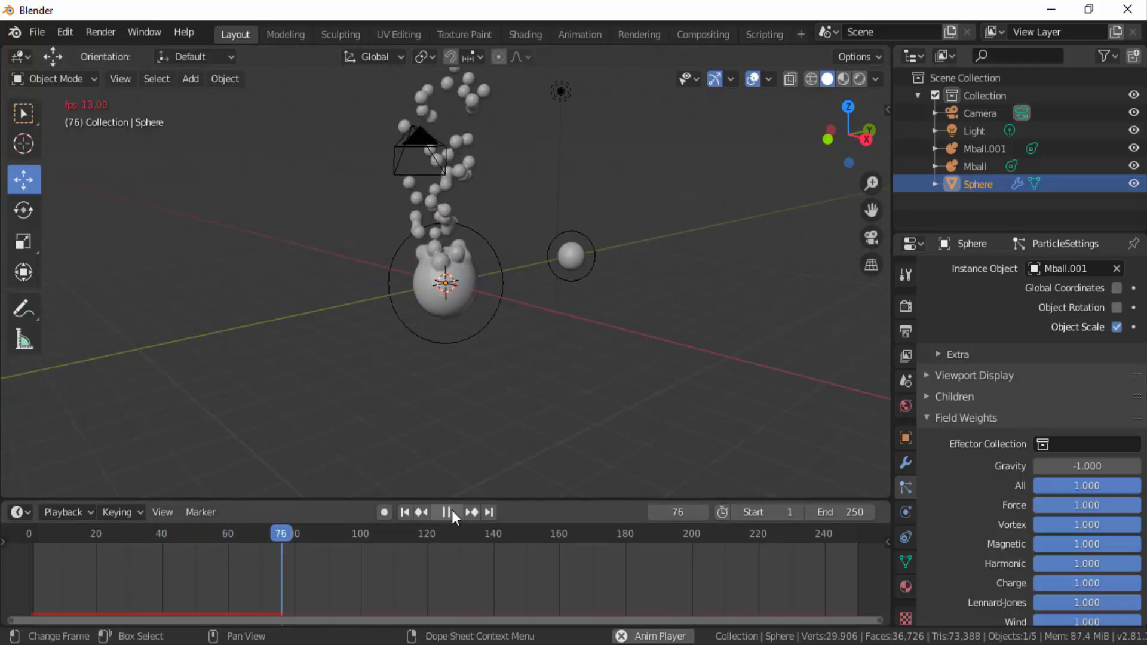
click(452, 511)
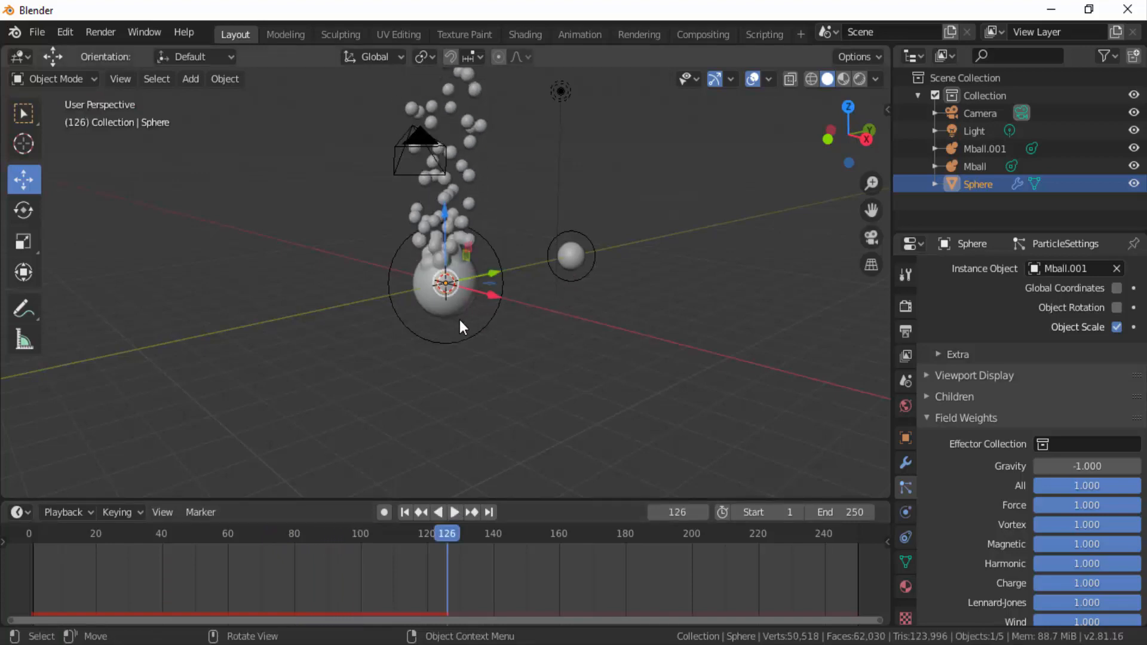
Try a viewport resolution of 0.31 m on the large Mball metaball and replay the animation from frame 1 to frame 97
click(447, 306)
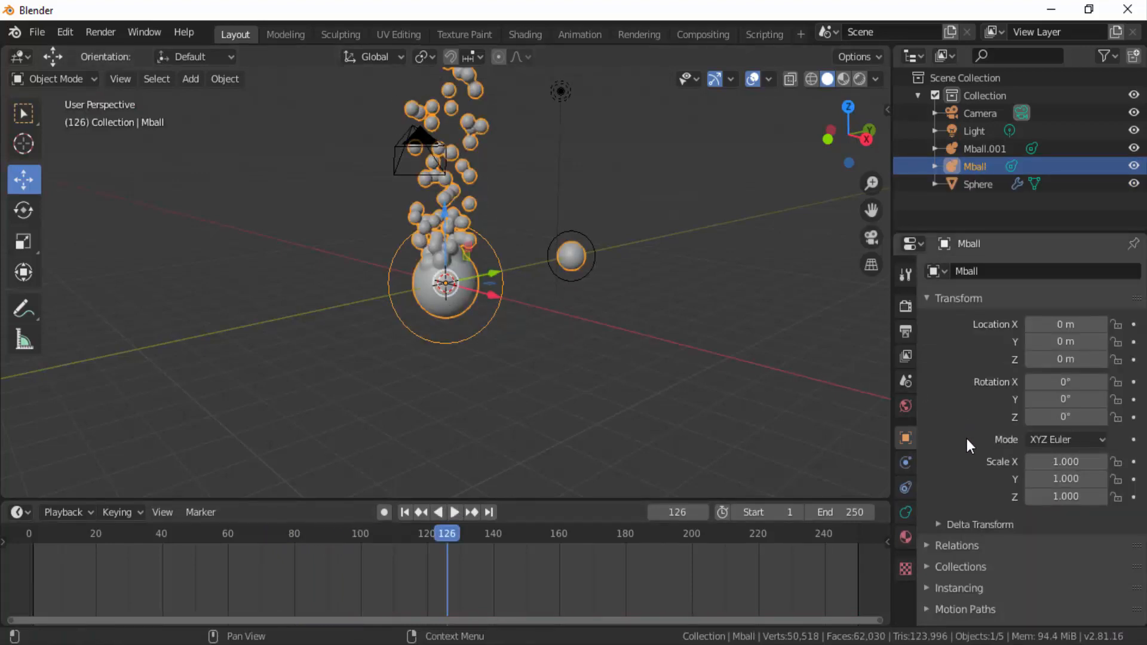
click(906, 513)
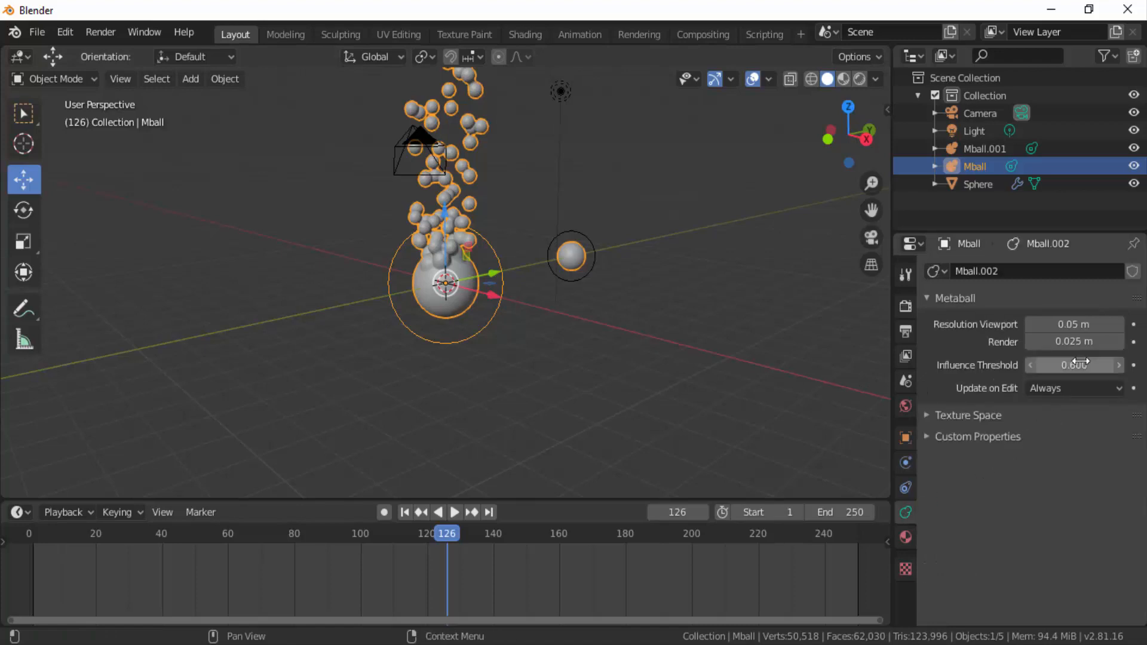
drag(1064, 318, 1106, 318)
scroll(666, 368, up, 3)
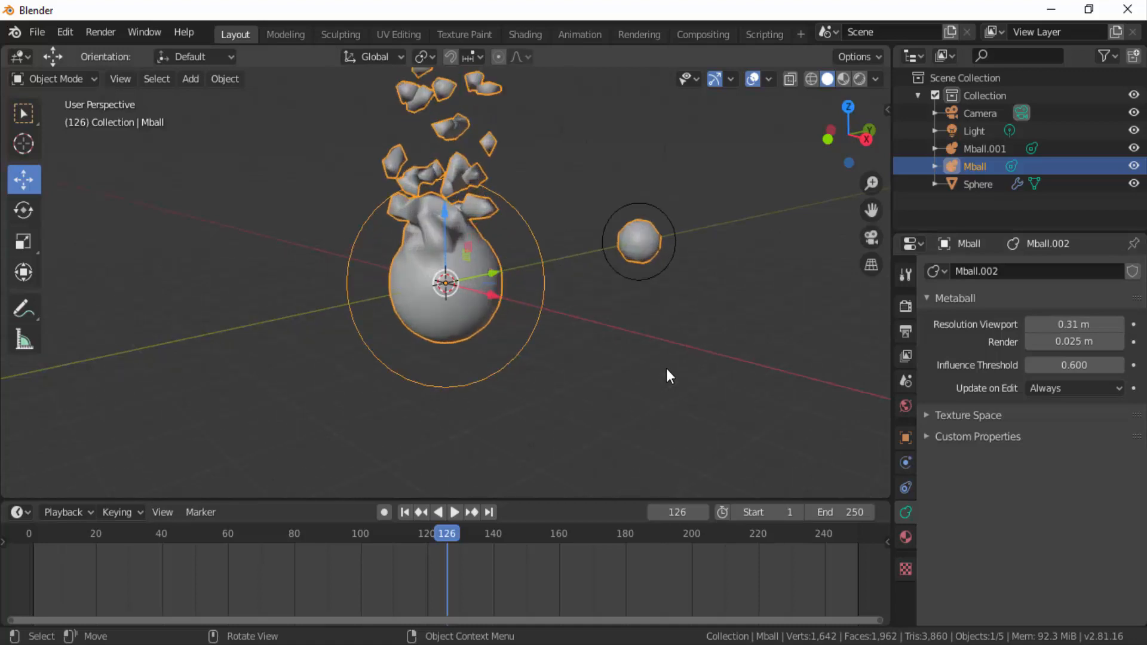
click(406, 512)
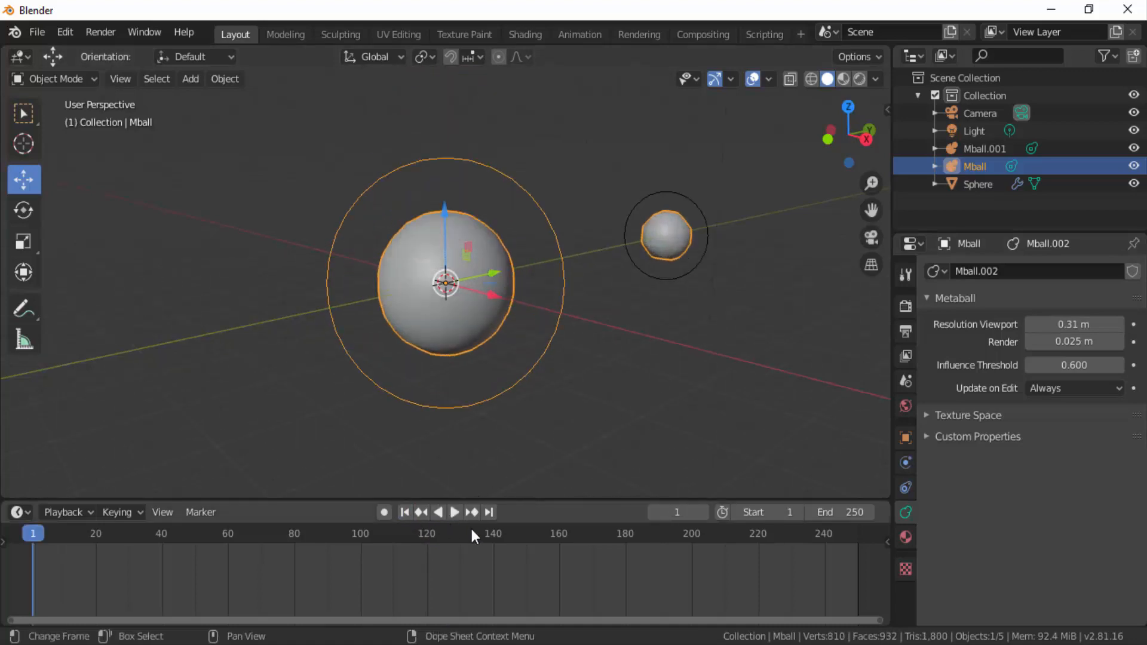
click(458, 513)
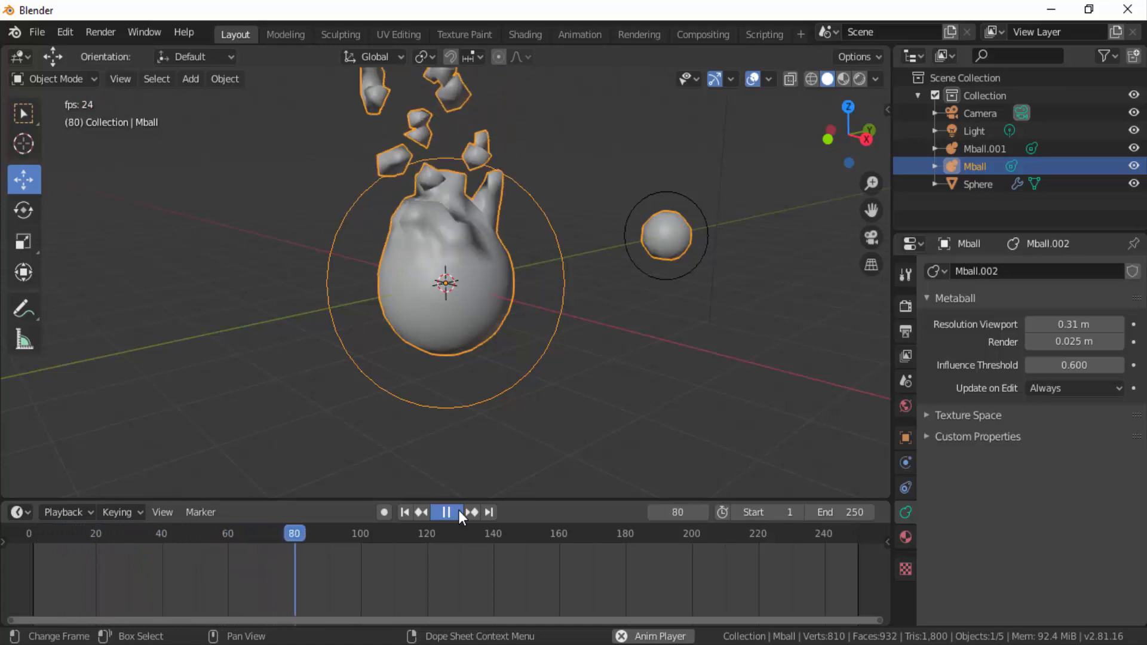
click(459, 512)
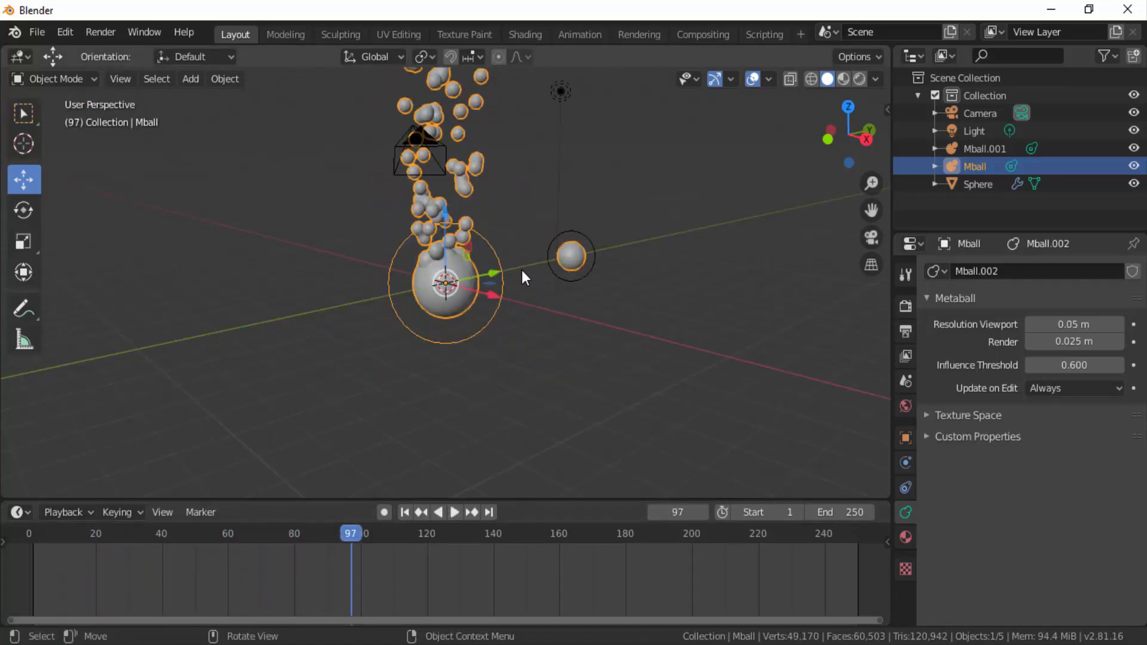
Convert the selected Mball metaball, including its blended particle instances, to a mesh at frame 97
scroll(512, 273, down, 2)
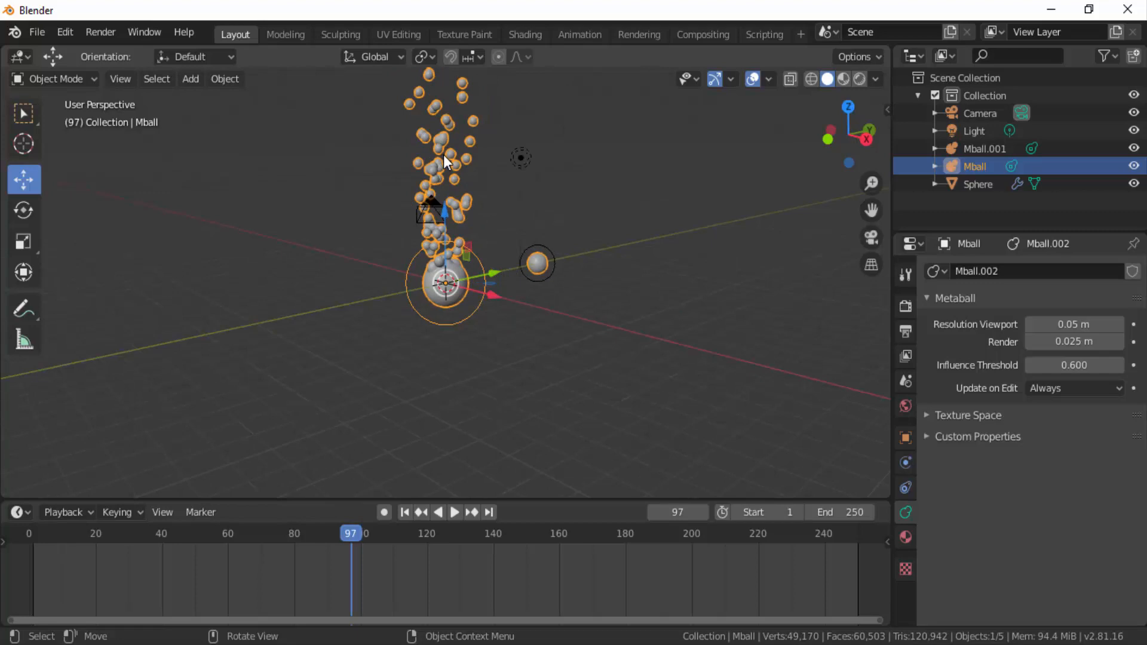
click(226, 79)
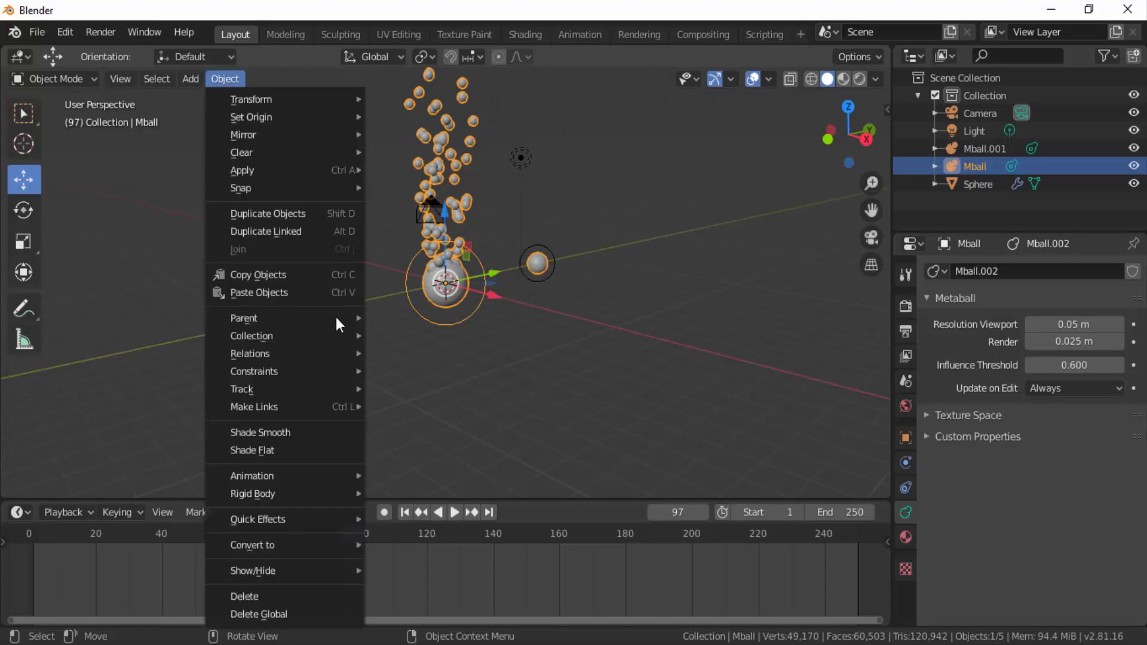
mouse_move(291, 541)
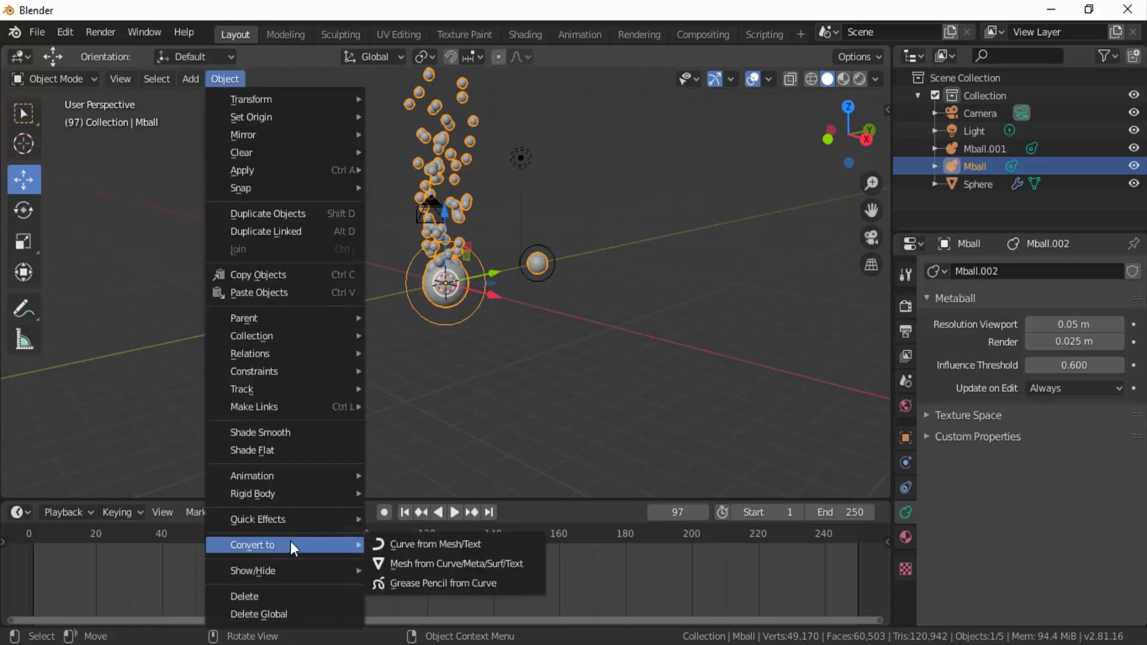
click(407, 563)
Enter Edit Mode on the converted mesh and examine its vertex topology where the small blobs meet the large sphere
click(62, 80)
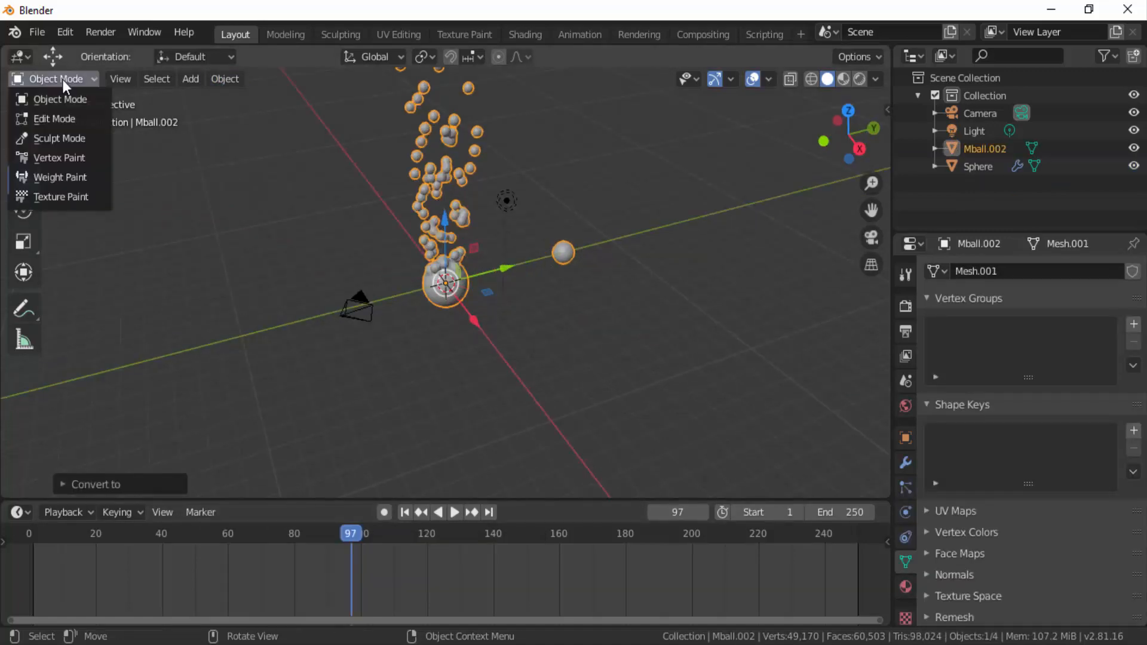
click(62, 114)
scroll(417, 228, up, 10)
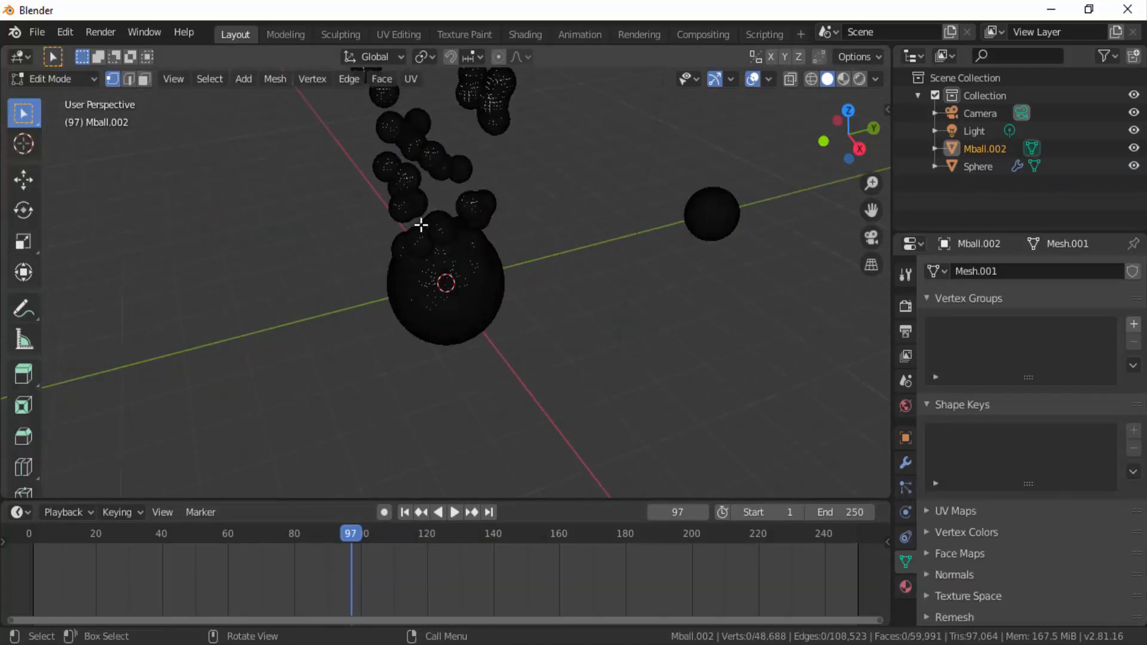
scroll(421, 225, down, 5)
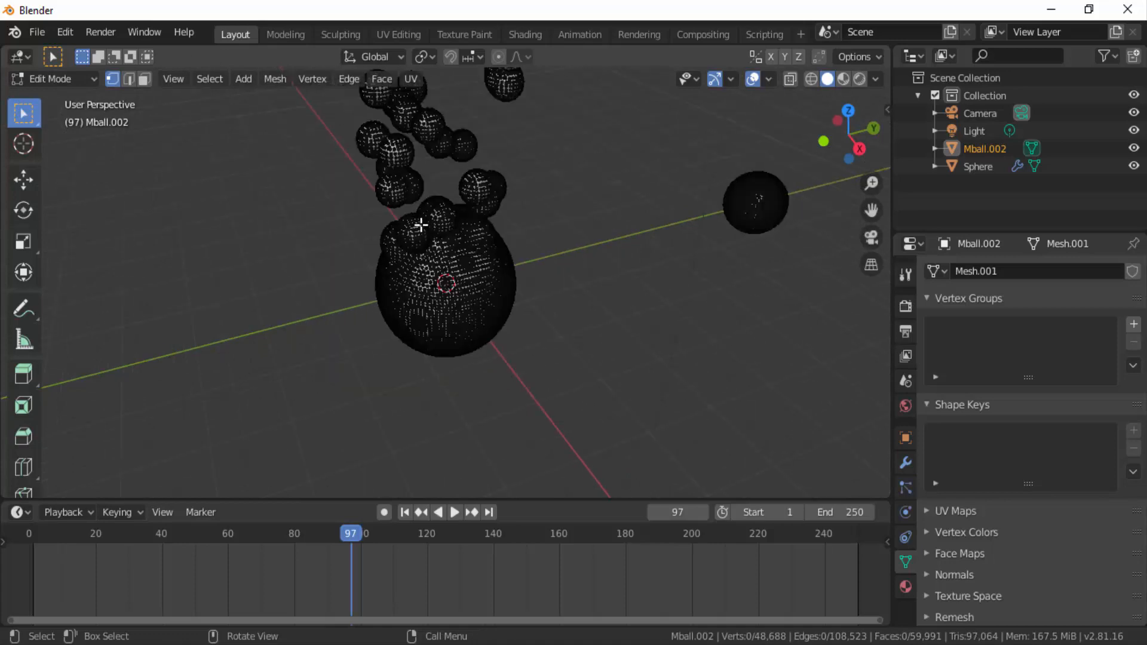
scroll(423, 222, up, 2)
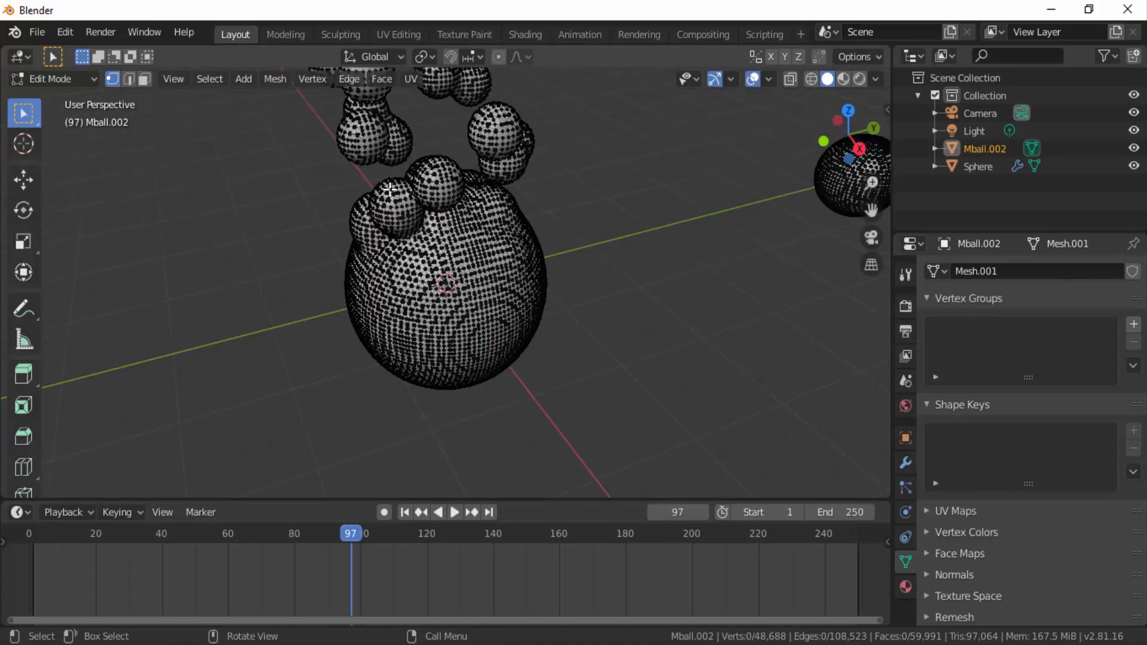
scroll(389, 188, down, 2)
scroll(390, 188, up, 2)
scroll(390, 189, down, 5)
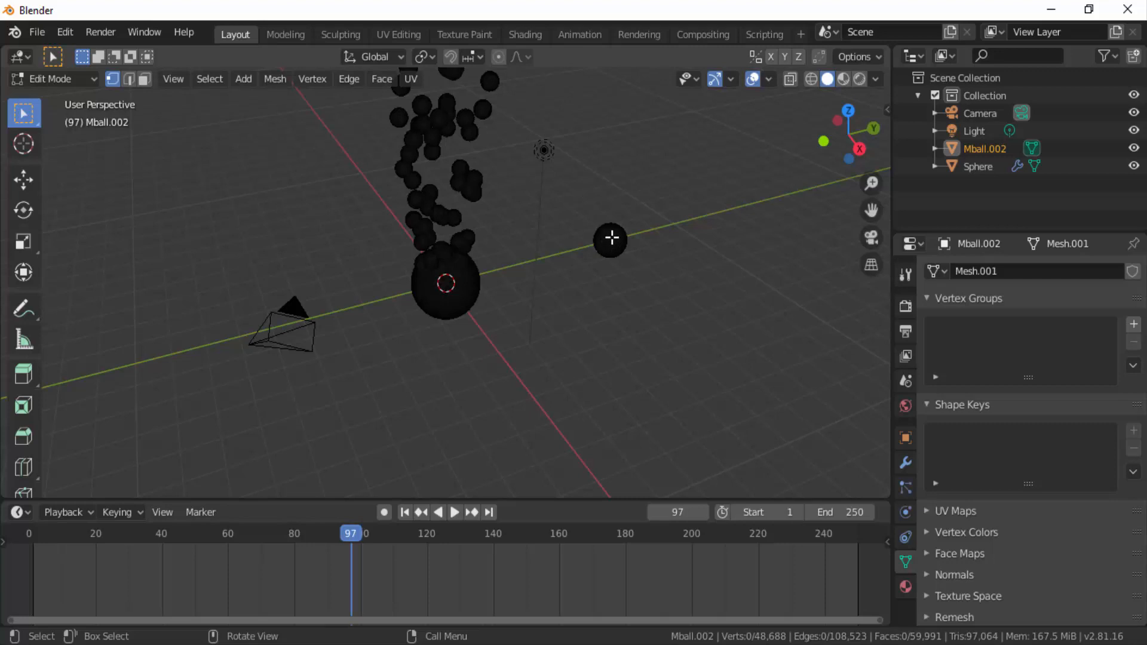
Select all linked geometry of the isolated sphere beside the particle stream, delete its vertices, and return to Object Mode
key(l)
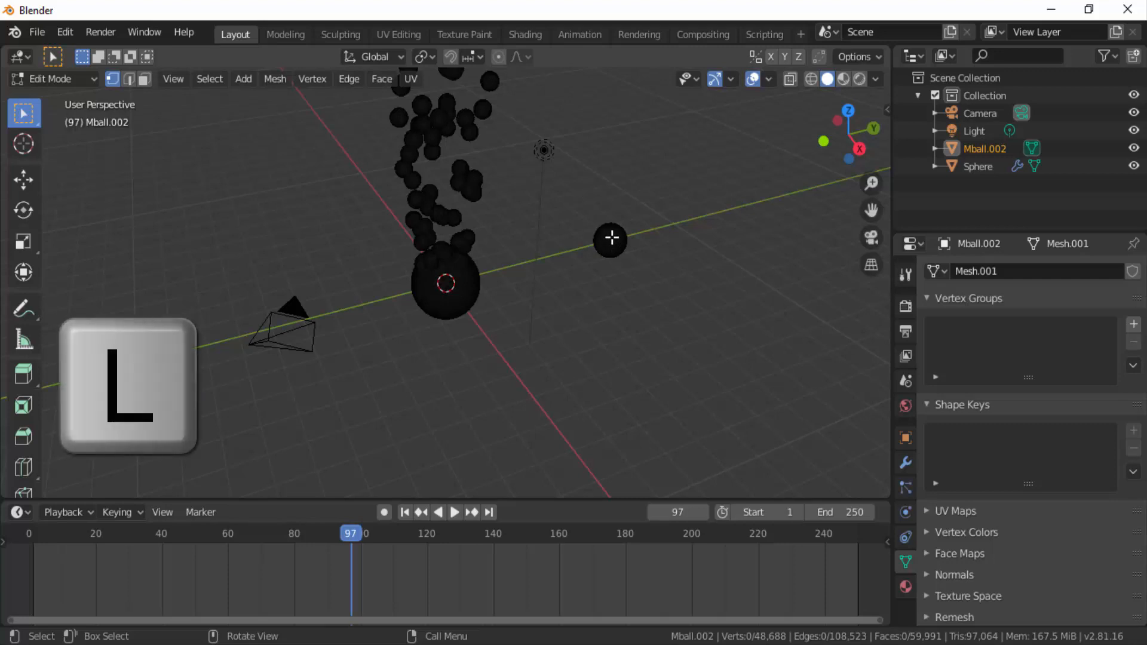
scroll(612, 238, up, 3)
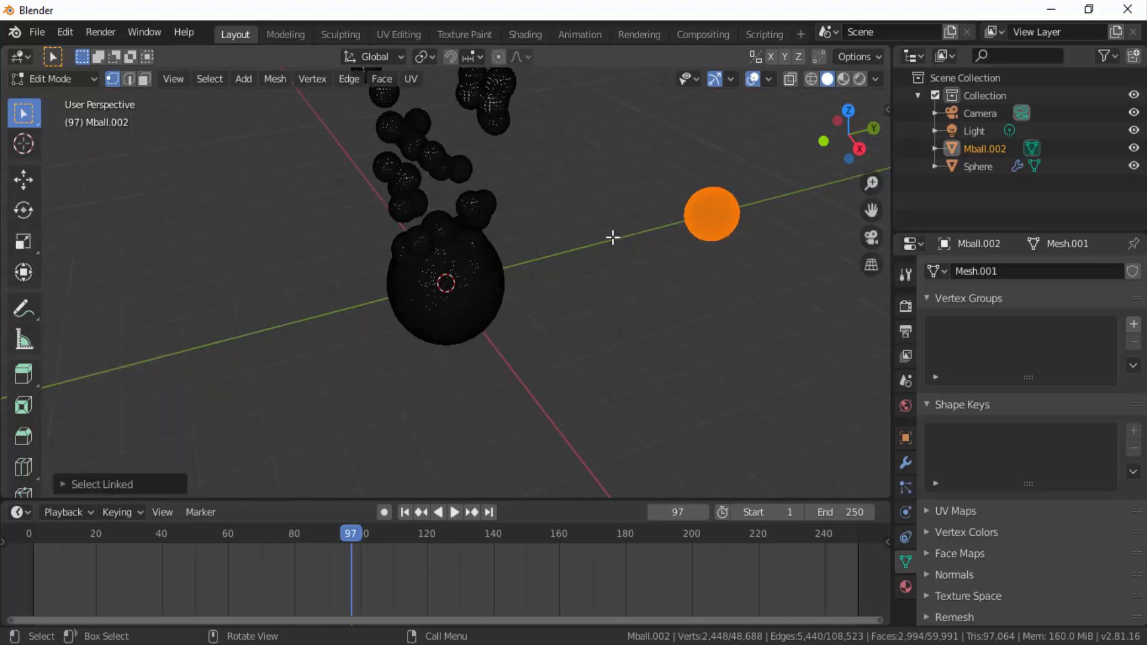
scroll(615, 230, down, 1)
key(x)
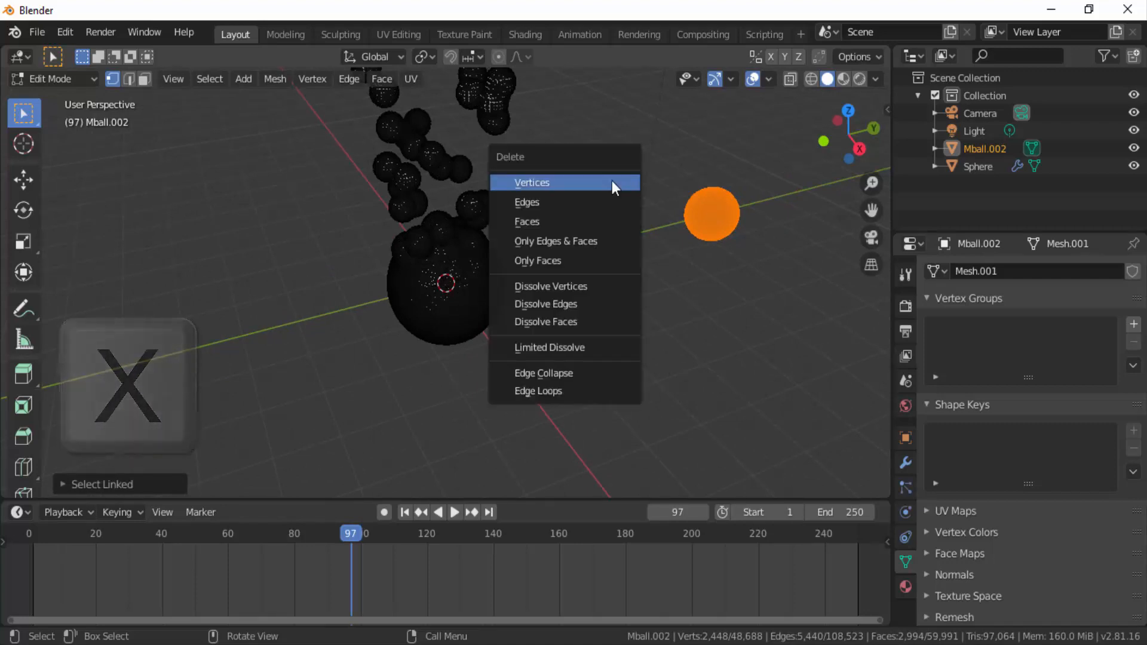
click(549, 190)
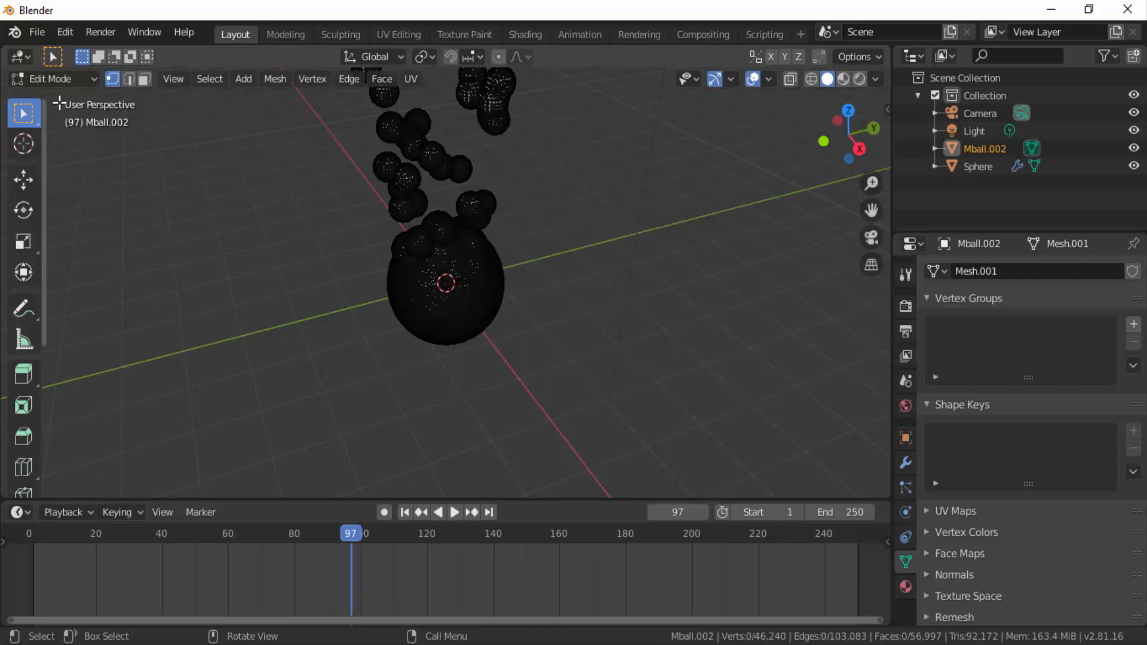
click(48, 78)
click(51, 99)
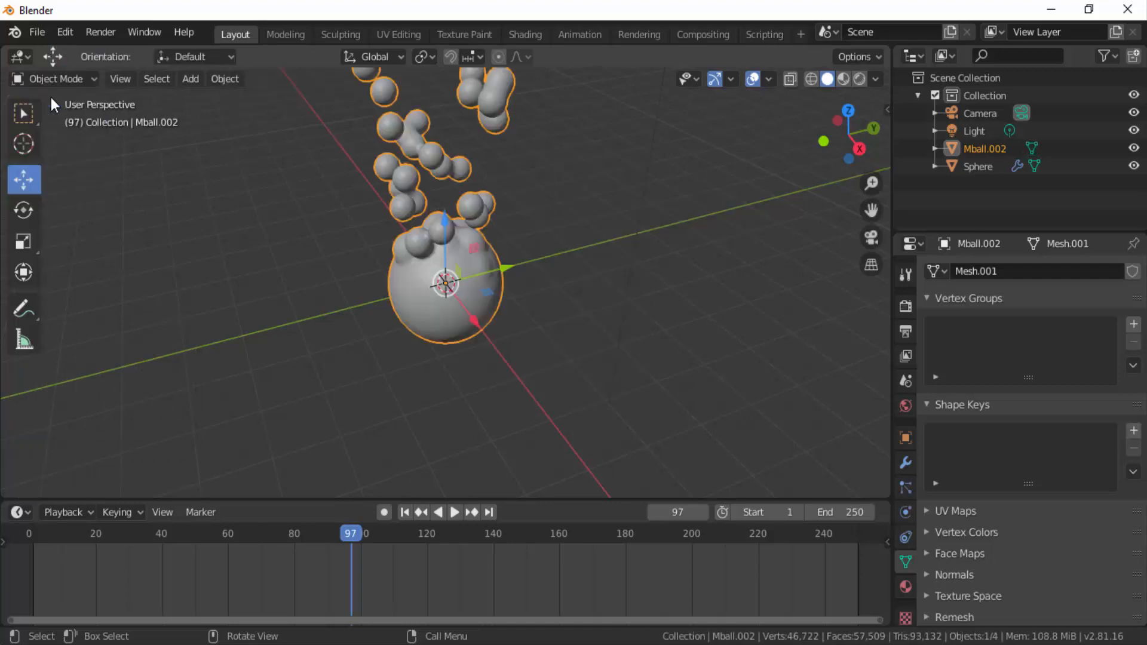
scroll(549, 273, down, 6)
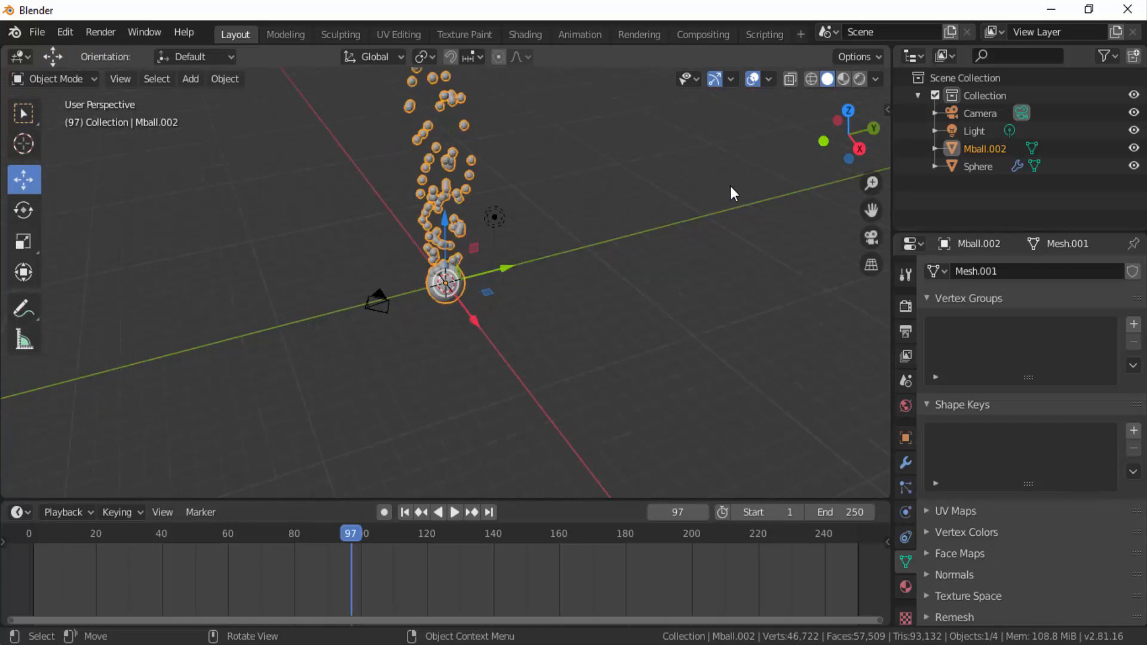
scroll(691, 224, up, 5)
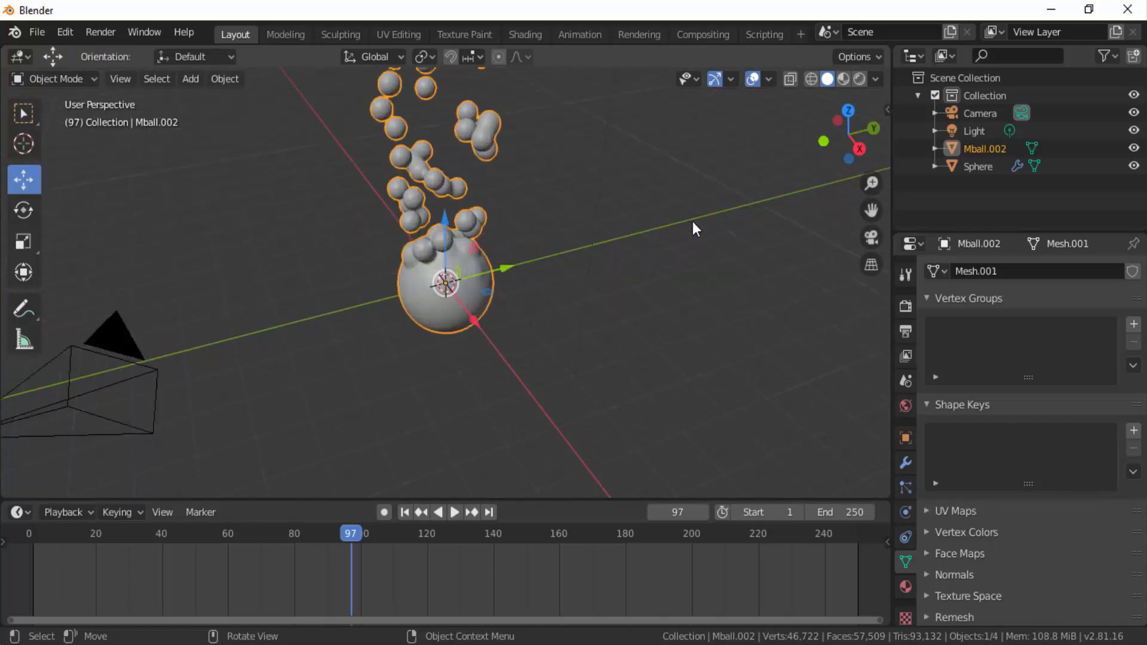
scroll(693, 223, down, 6)
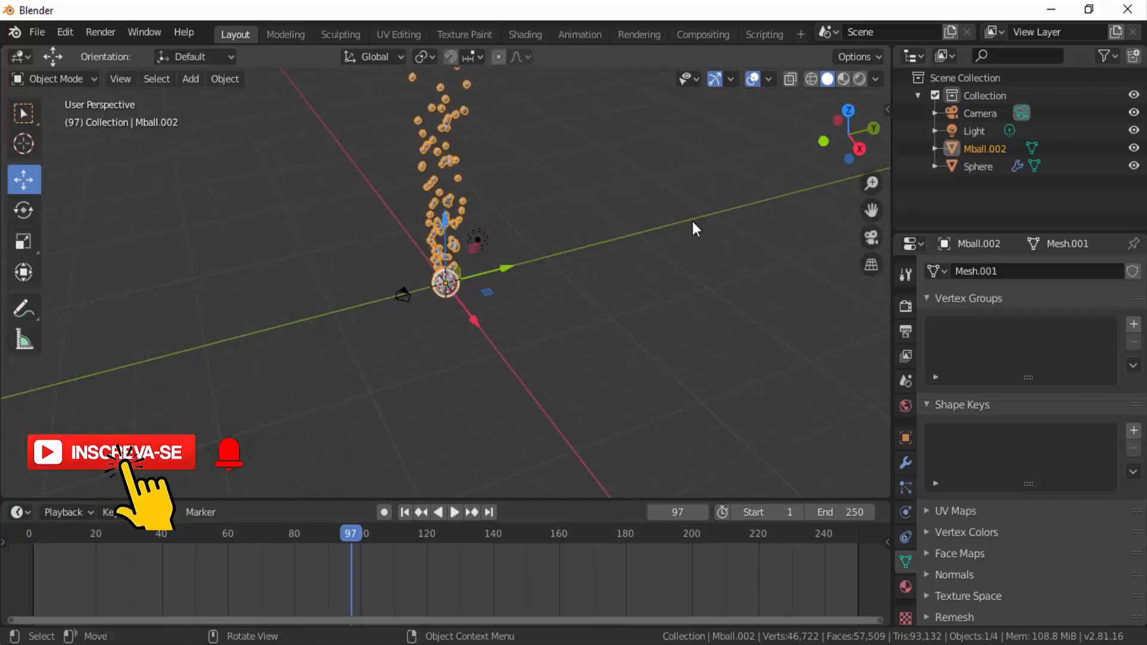
scroll(693, 229, up, 1)
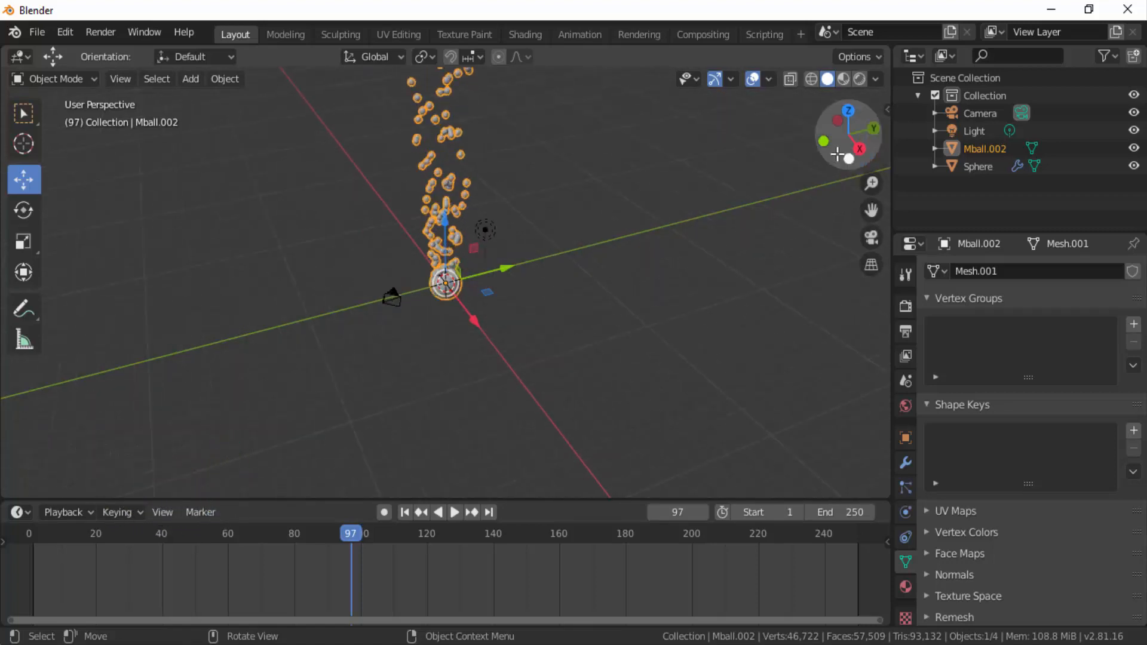